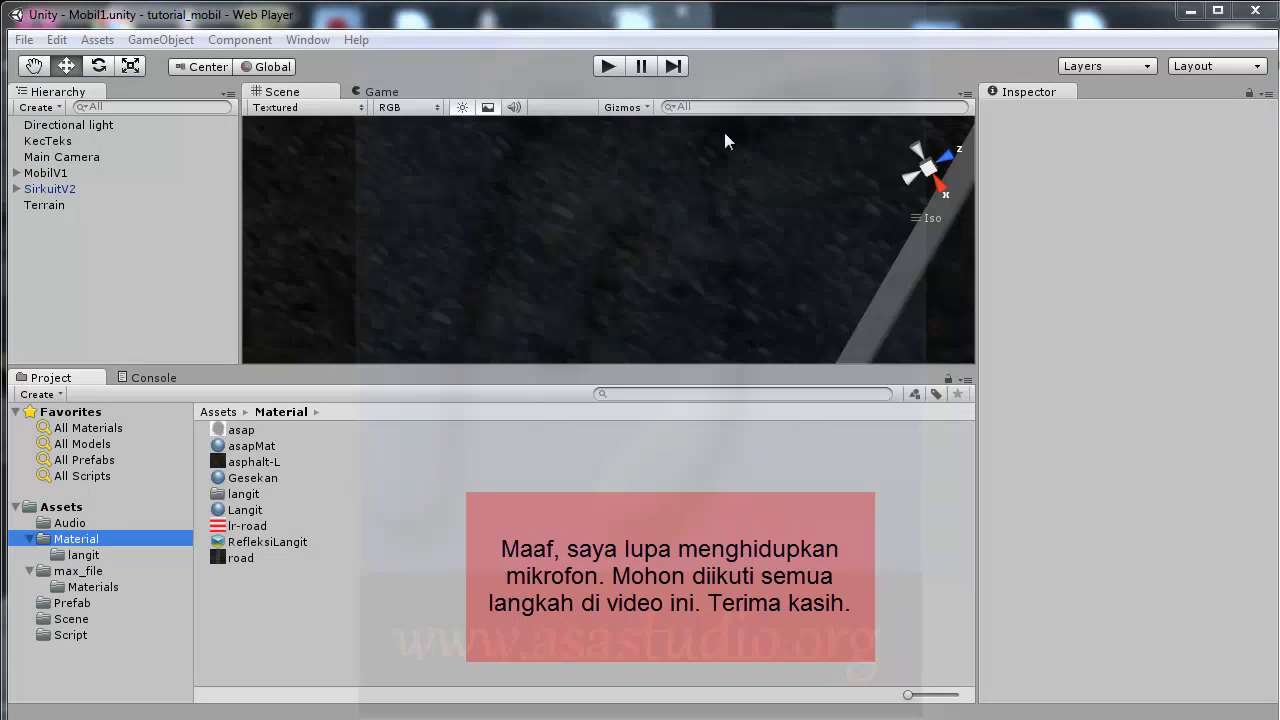
- Frame the SirkuitV2 track in a top-down scene view showing the car and road edge
{"action": "left_click", "coordinate": [592, 237]}
{"action": "key", "text": "f"}
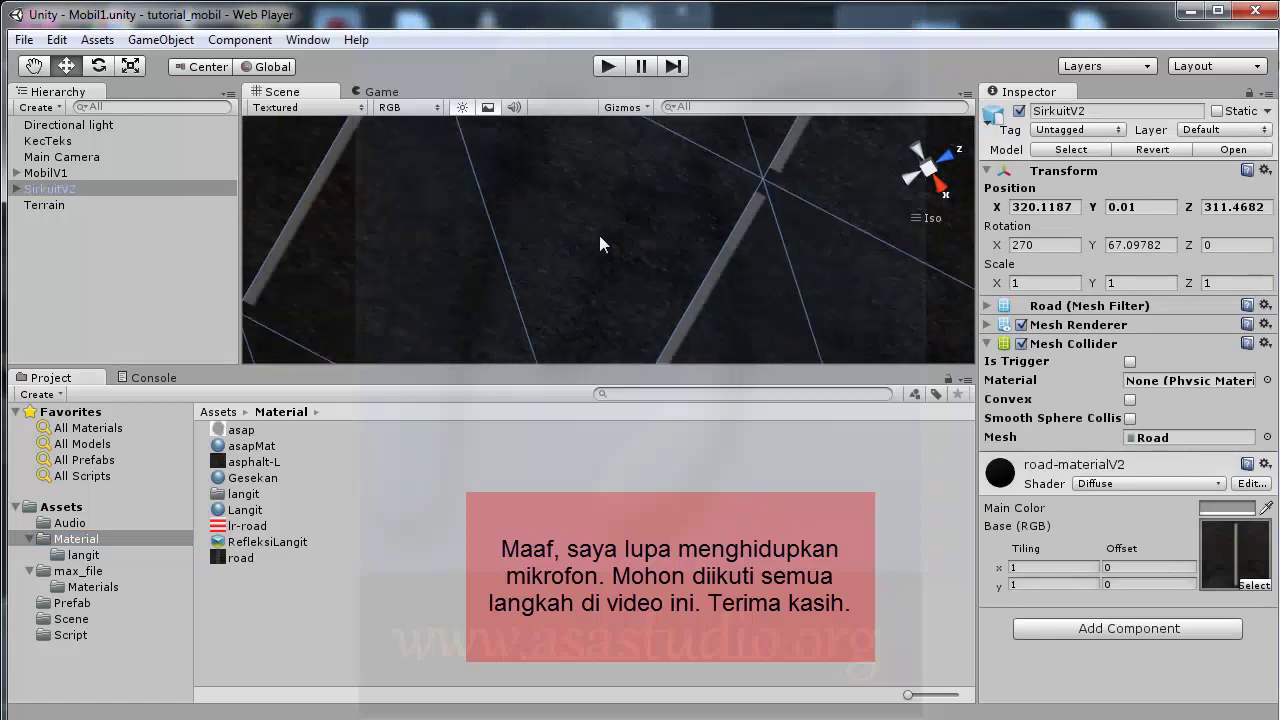
{"action": "left_click", "coordinate": [923, 160]}
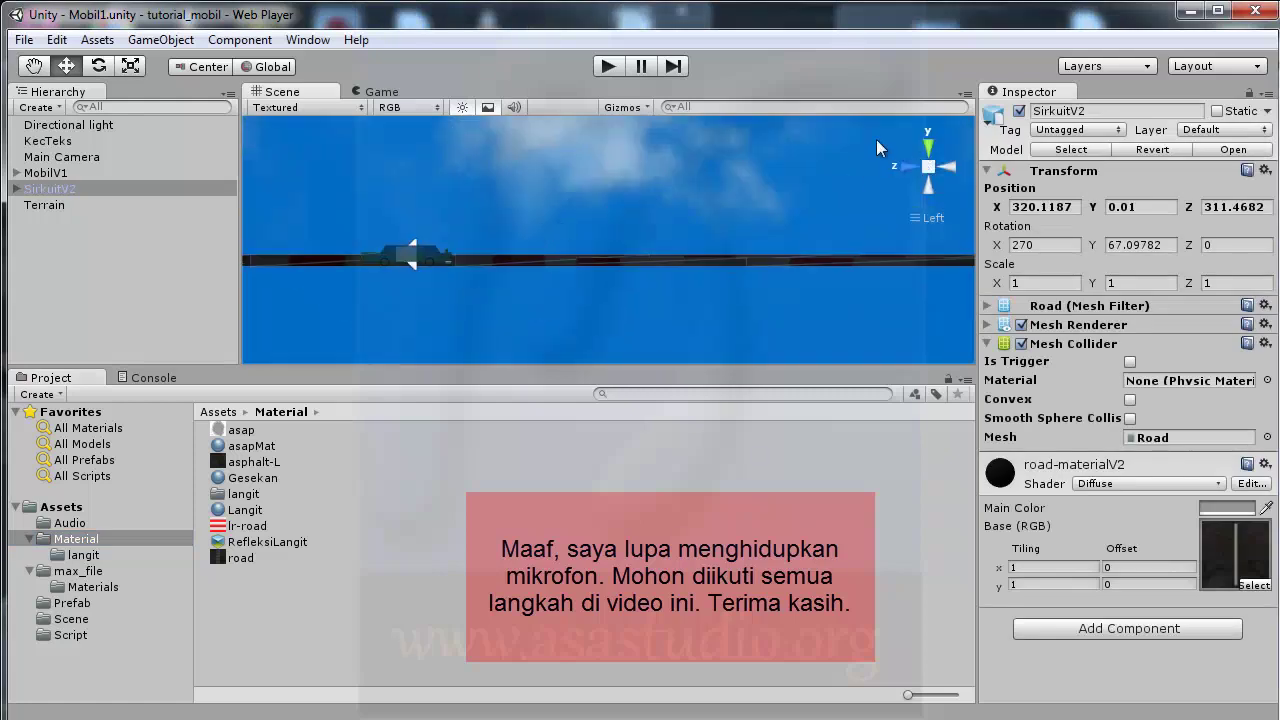
{"action": "left_click", "coordinate": [929, 145]}
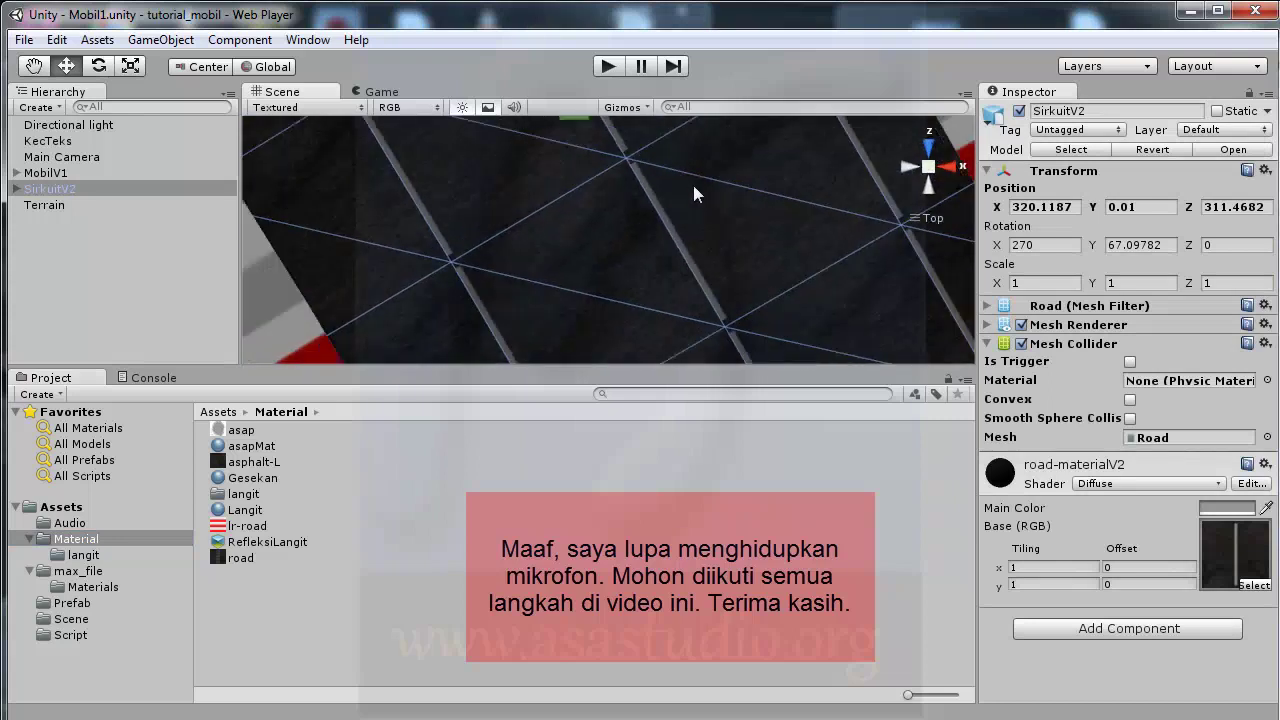
{"action": "middle_click_drag", "start_coordinate": [685, 161], "coordinate": [643, 318]}
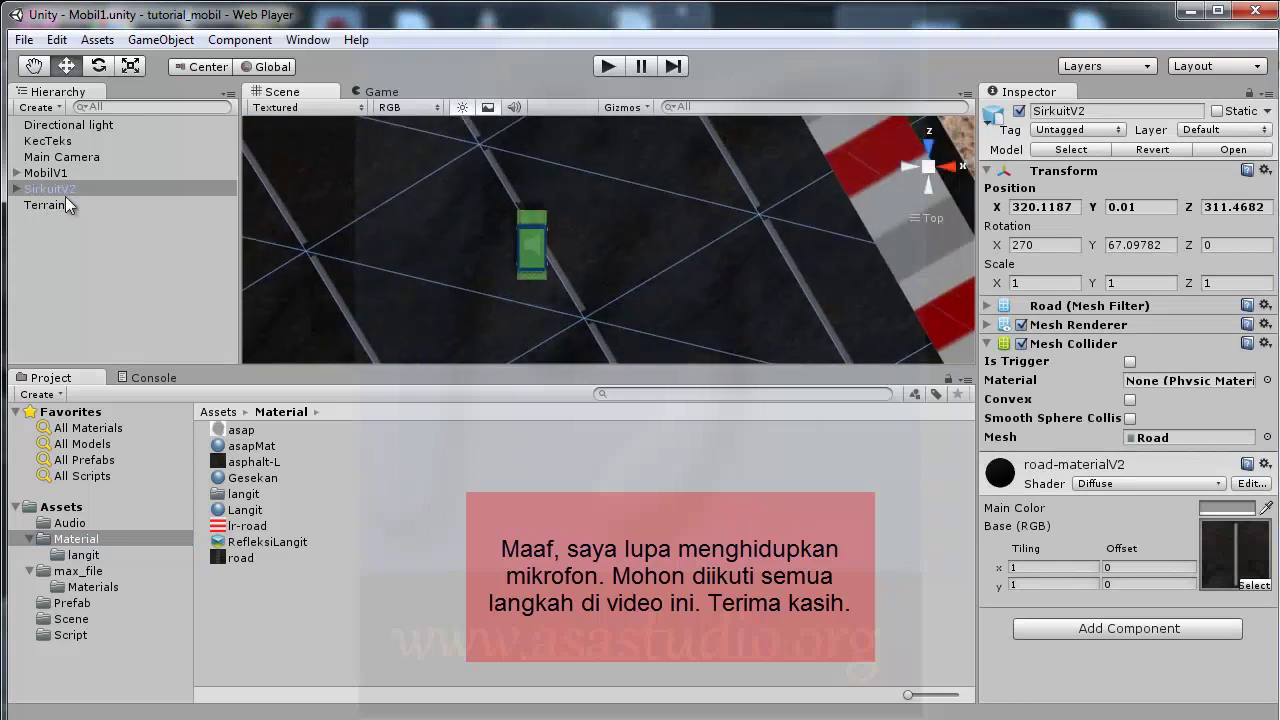
- Drag MobilV1 onto the dirt terrain to X 332.2163, Z 191.0978
{"action": "left_click", "coordinate": [55, 172]}
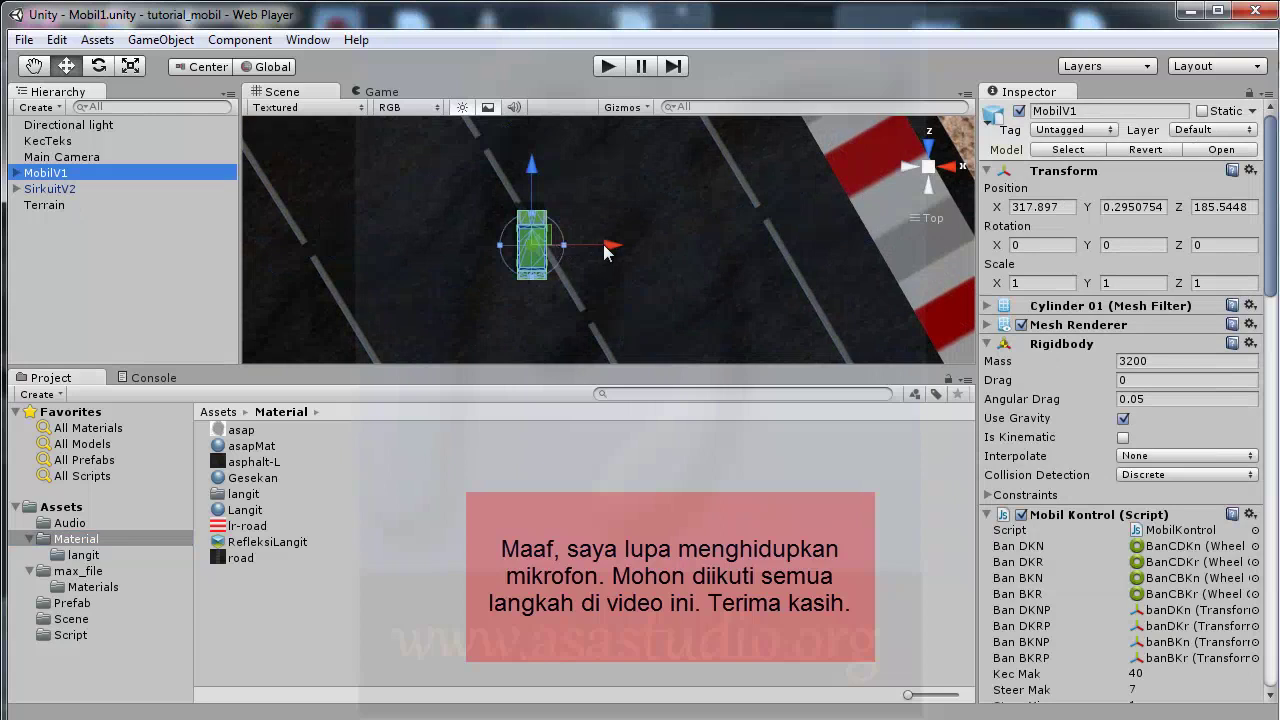
{"action": "left_click_drag", "start_coordinate": [546, 238], "coordinate": [992, 58]}
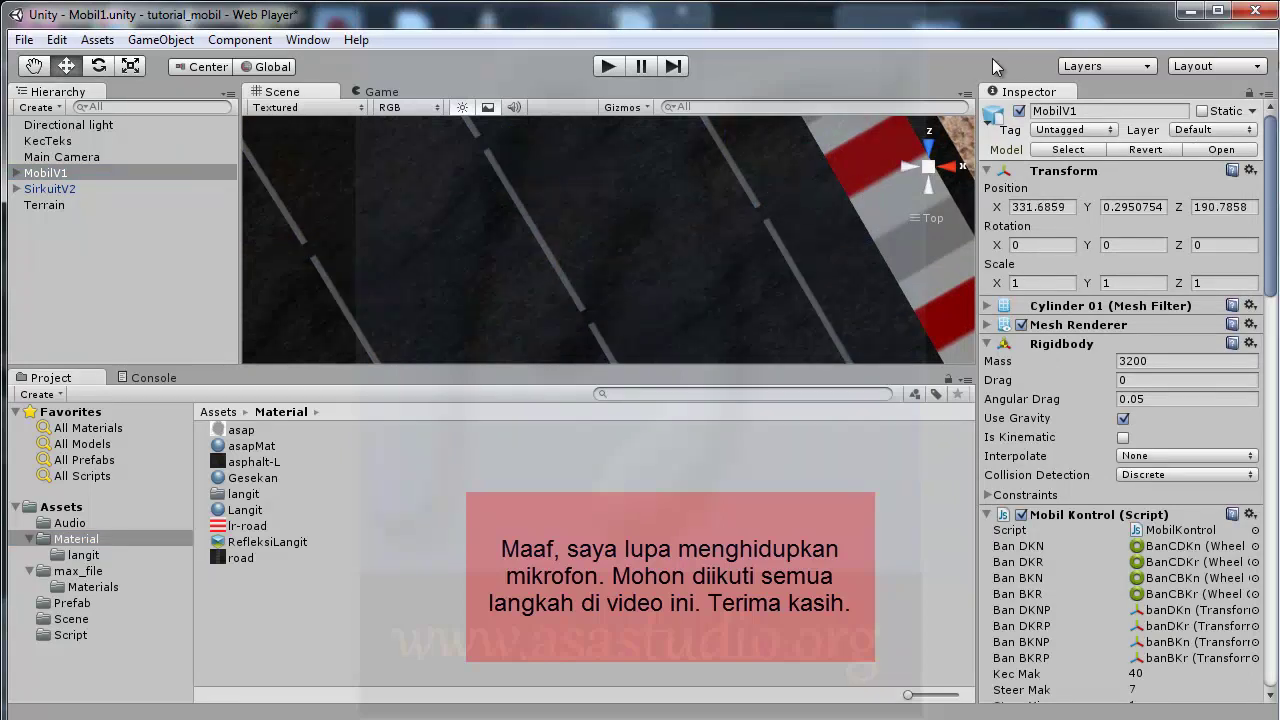
{"action": "middle_click_drag", "start_coordinate": [819, 218], "coordinate": [612, 218]}
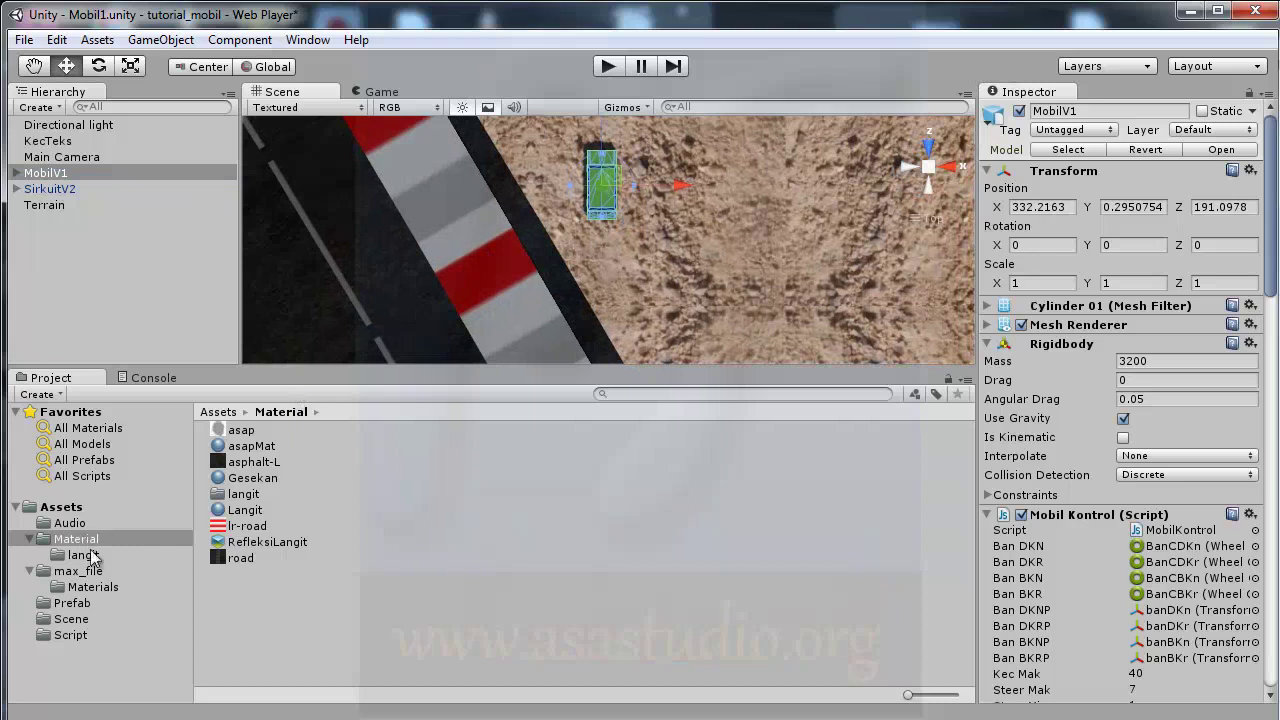
- Launch Adobe Photoshop 7.0 from the Windows Start menu
{"action": "key", "text": "super"}
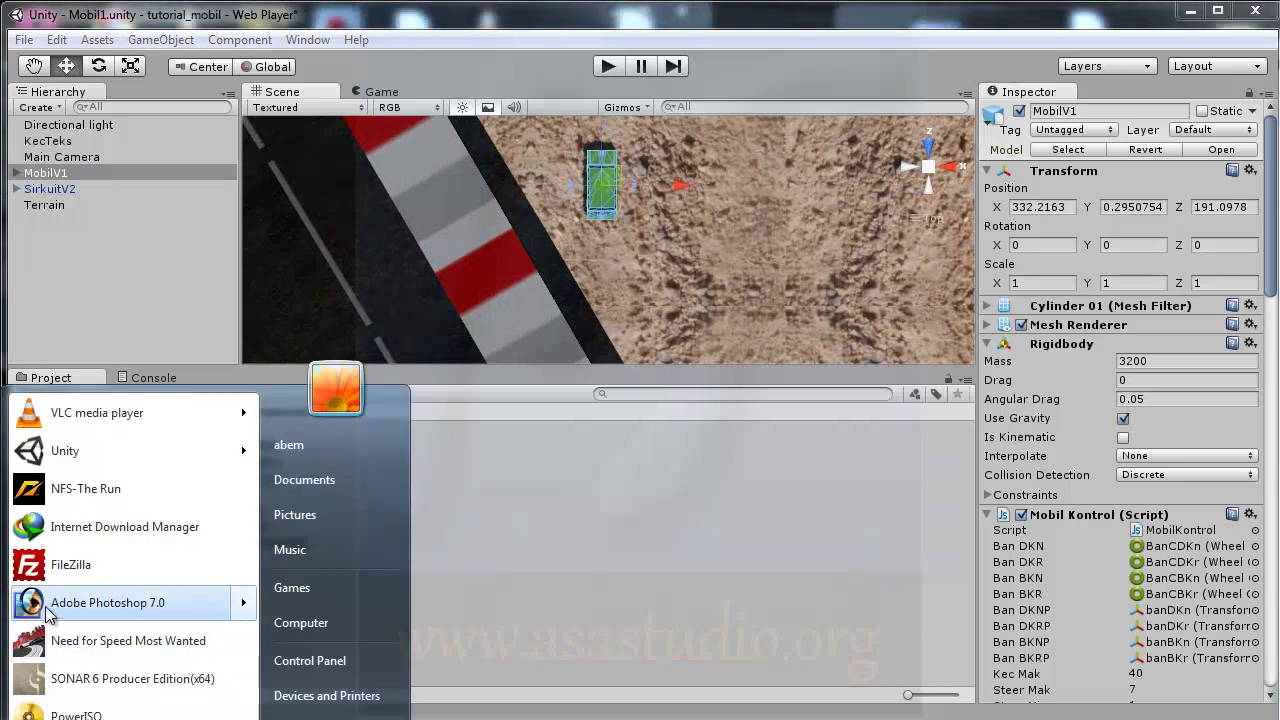
{"action": "left_click", "coordinate": [135, 599]}
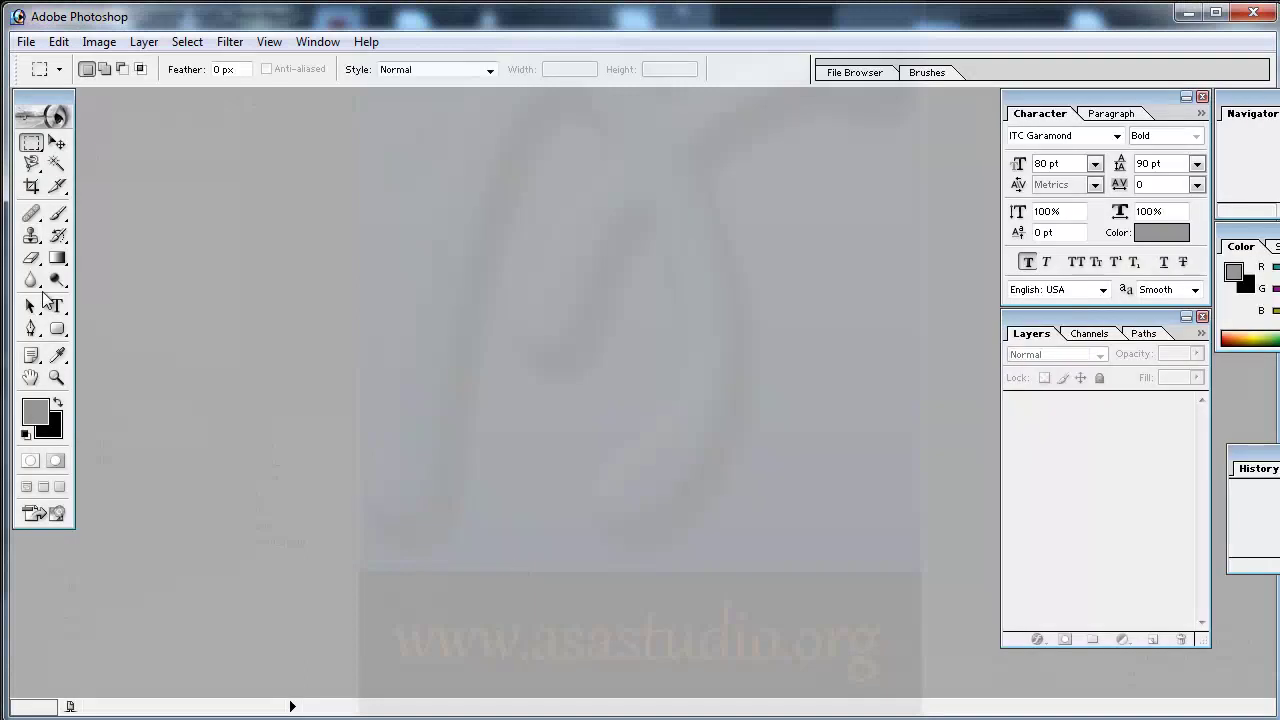
- Create a new 250 × 250 px transparent document and enlarge its window
{"action": "left_click", "coordinate": [26, 44]}
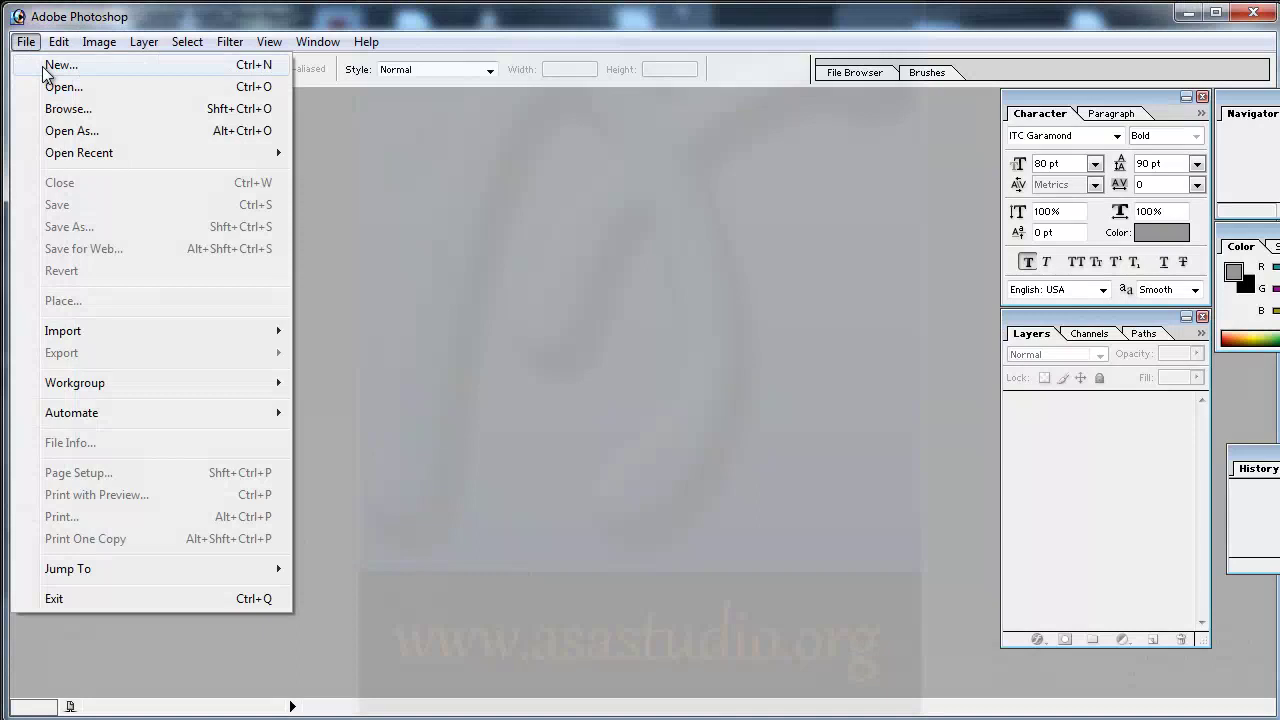
{"action": "left_click", "coordinate": [42, 66]}
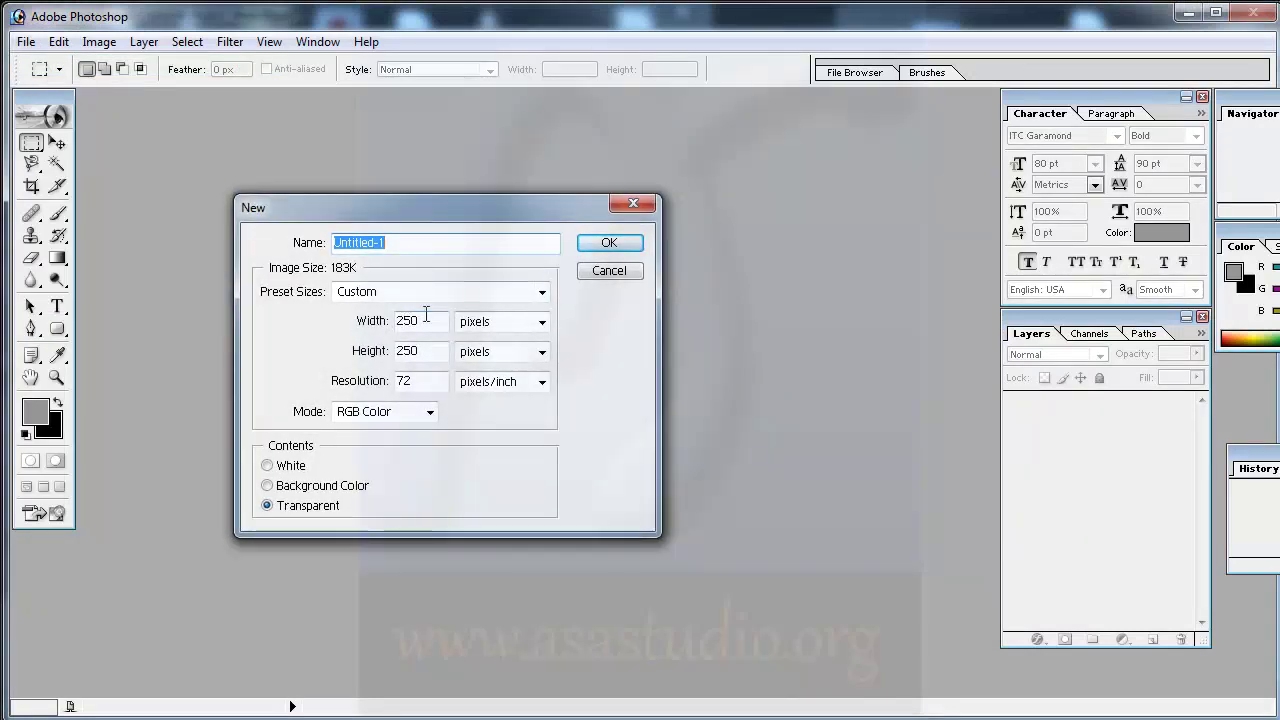
{"action": "left_click", "coordinate": [603, 243]}
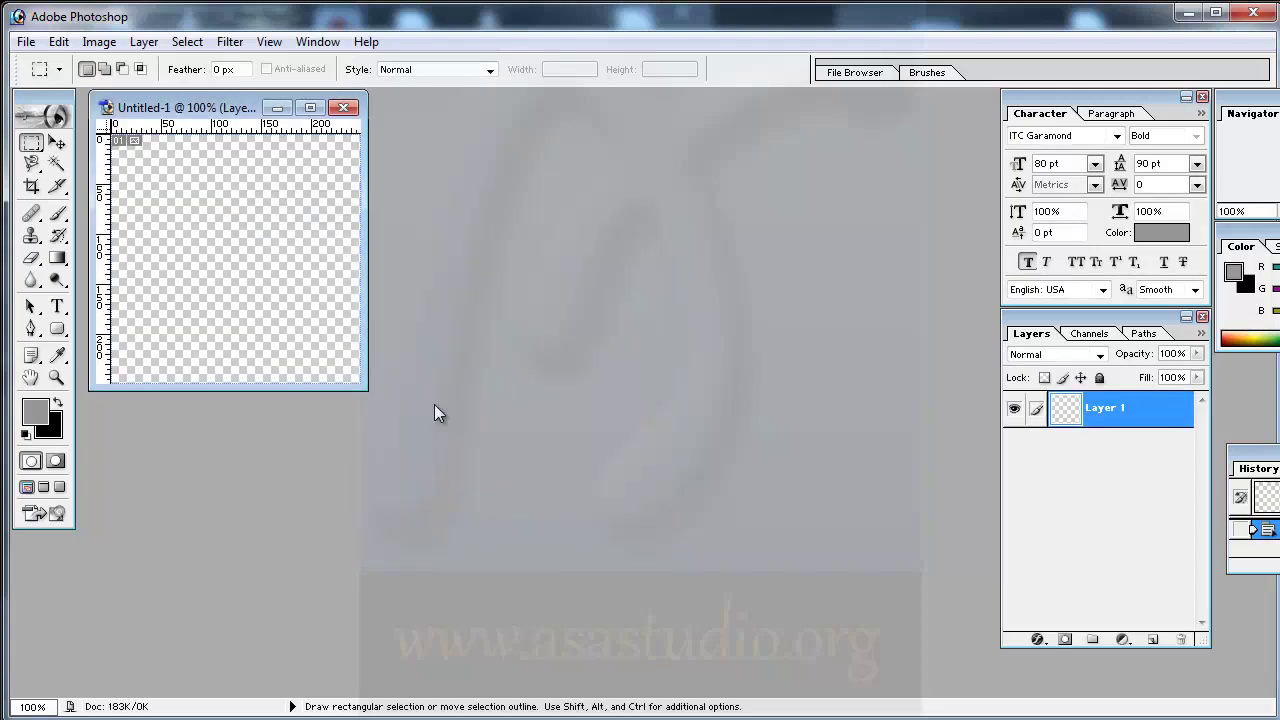
{"action": "left_click_drag", "start_coordinate": [363, 388], "coordinate": [532, 591]}
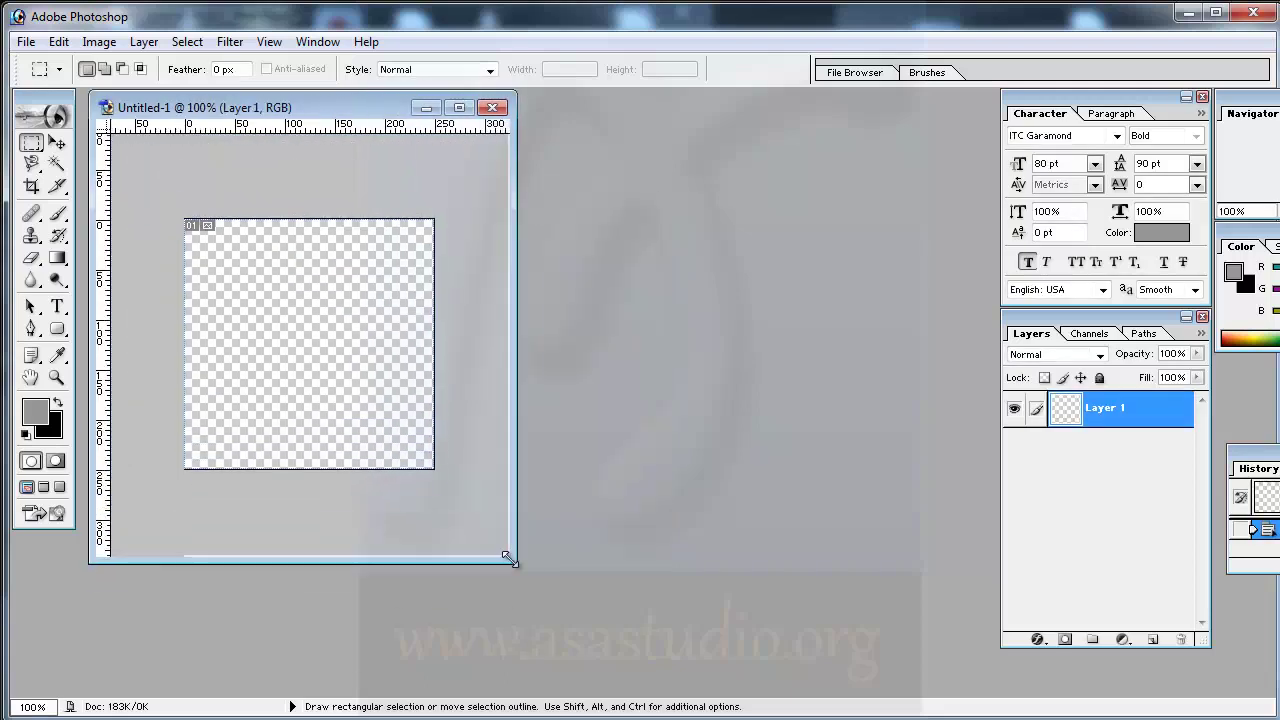
- Set the foreground colour to dark grey 303030
{"action": "left_click", "coordinate": [44, 416]}
{"action": "left_click_drag", "start_coordinate": [576, 366], "coordinate": [458, 534]}
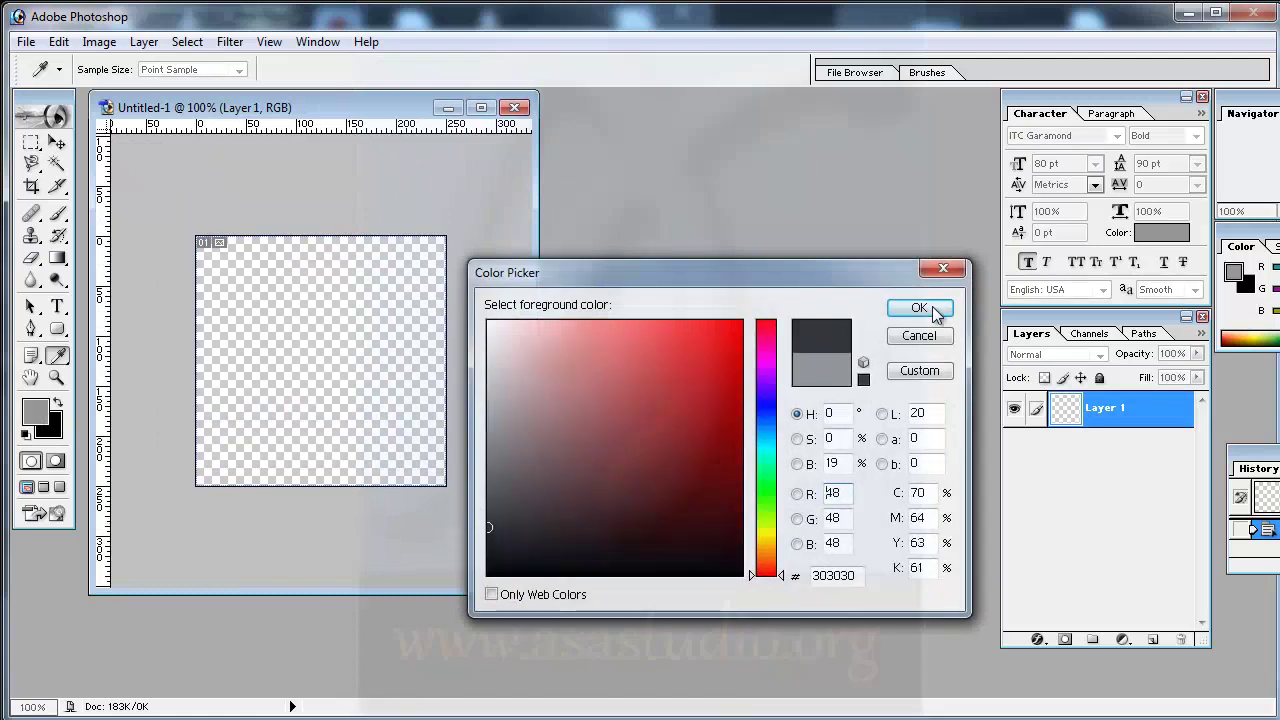
{"action": "left_click", "coordinate": [930, 309]}
{"action": "key", "text": "m"}
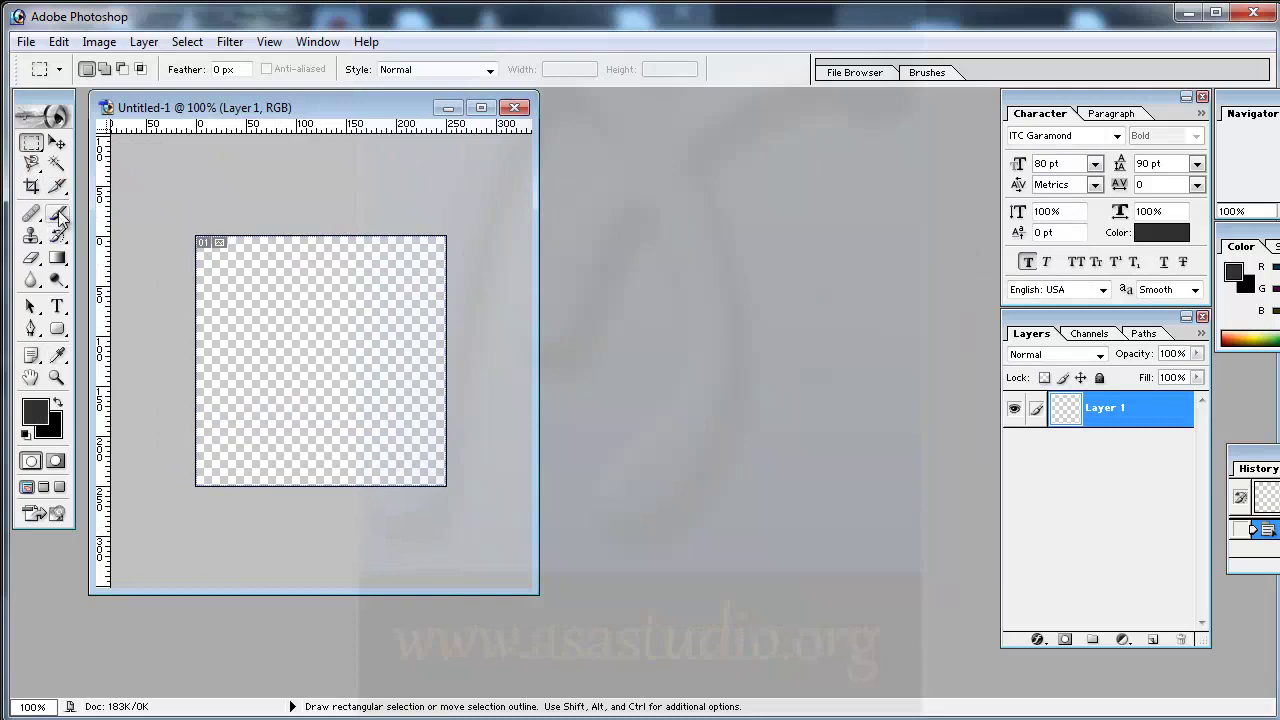
- With the freehand Lasso, Shift-add outlines of two tall wavy blobs, left and right
{"action": "left_click", "coordinate": [33, 166]}
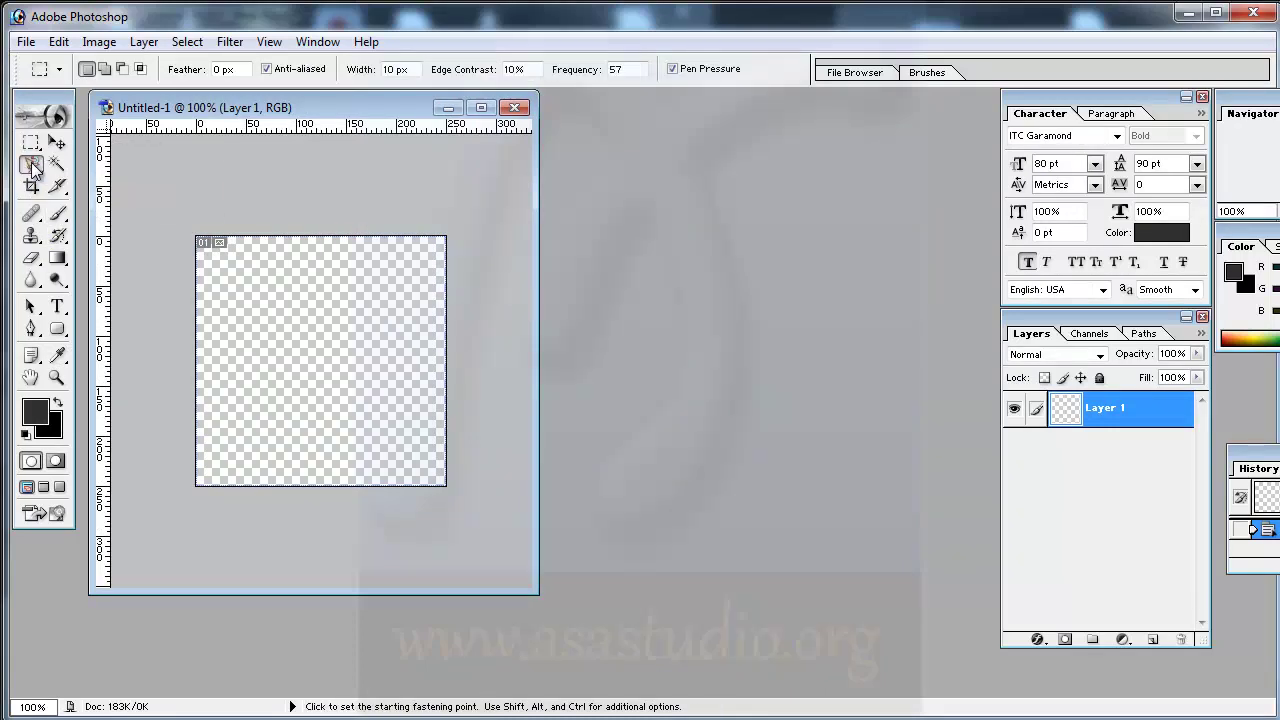
{"action": "left_click", "coordinate": [110, 166]}
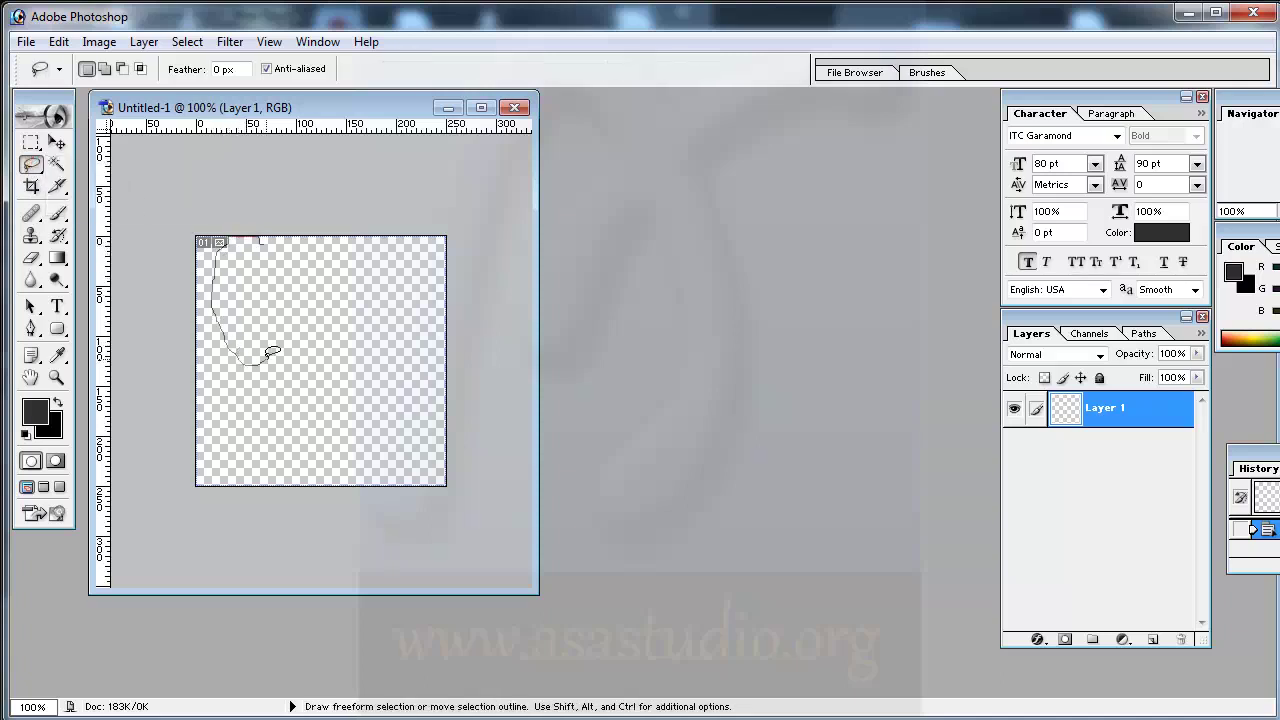
{"action": "left_click_drag", "start_coordinate": [270, 236], "coordinate": [268, 238]}
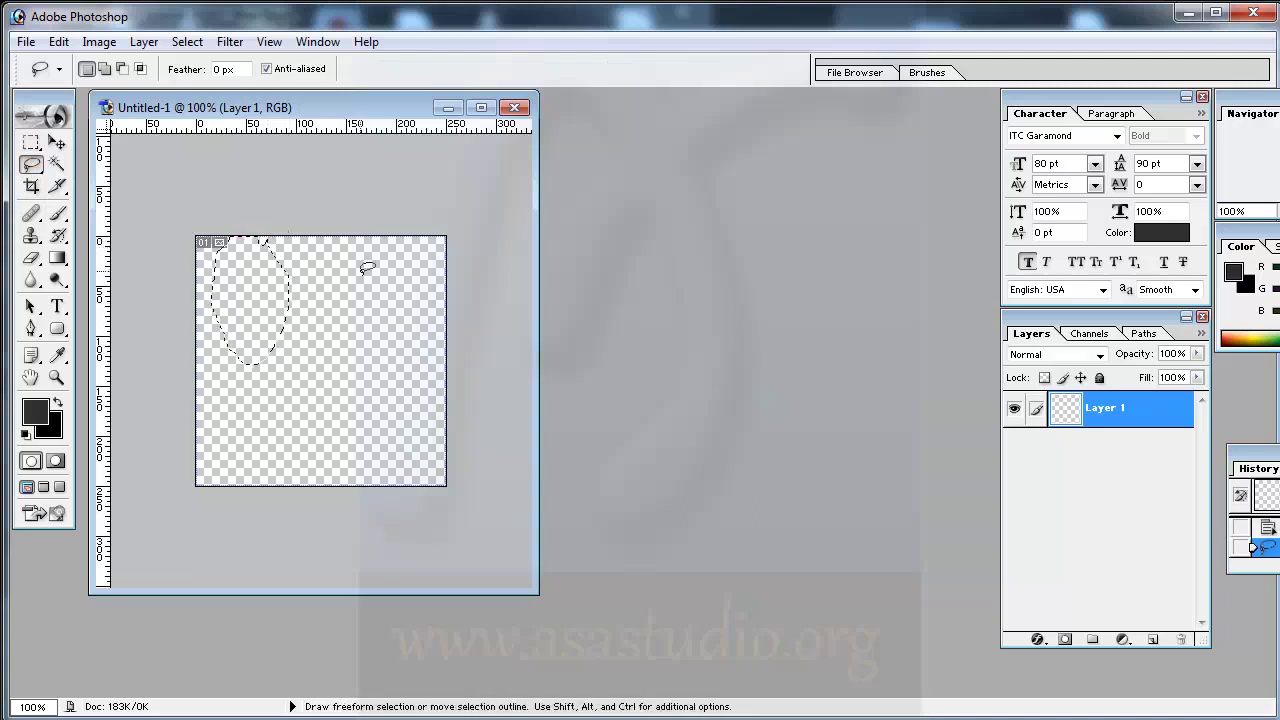
{"action": "key", "text": "shift"}
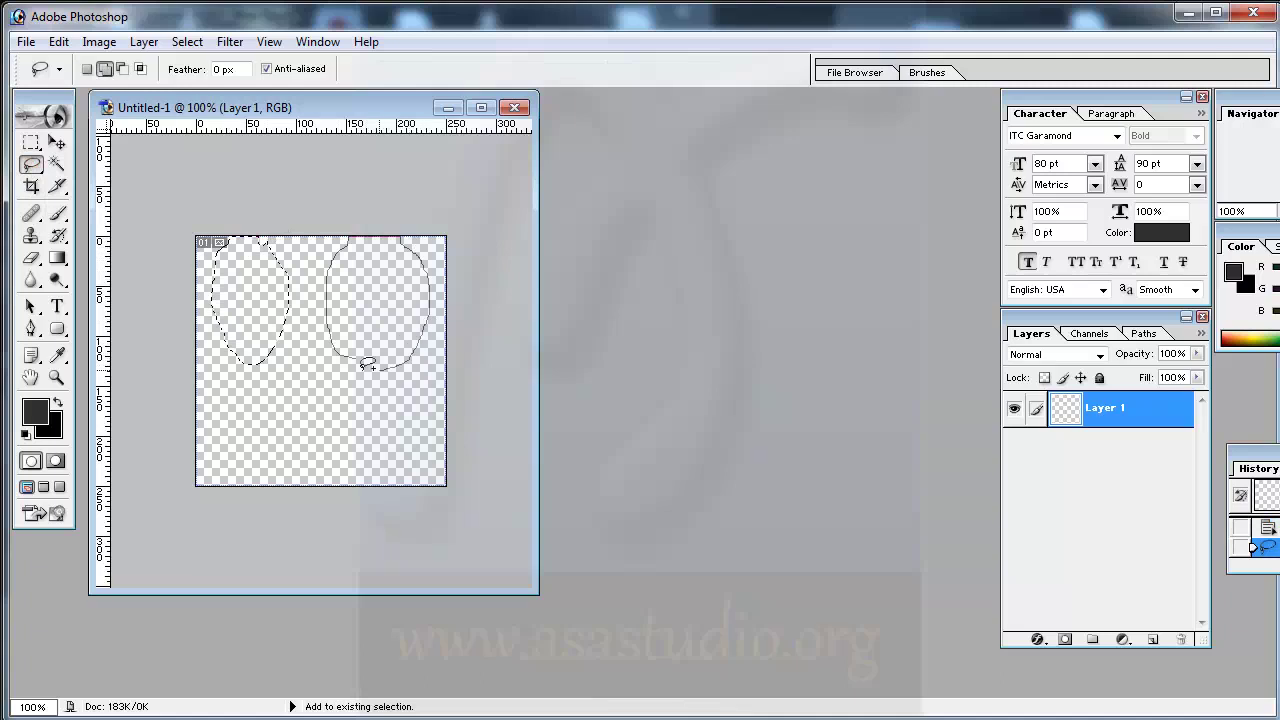
{"action": "left_click_drag", "start_coordinate": [367, 365], "coordinate": [370, 367]}
{"action": "left_click_drag", "start_coordinate": [298, 345], "coordinate": [311, 272], "text": "shift"}
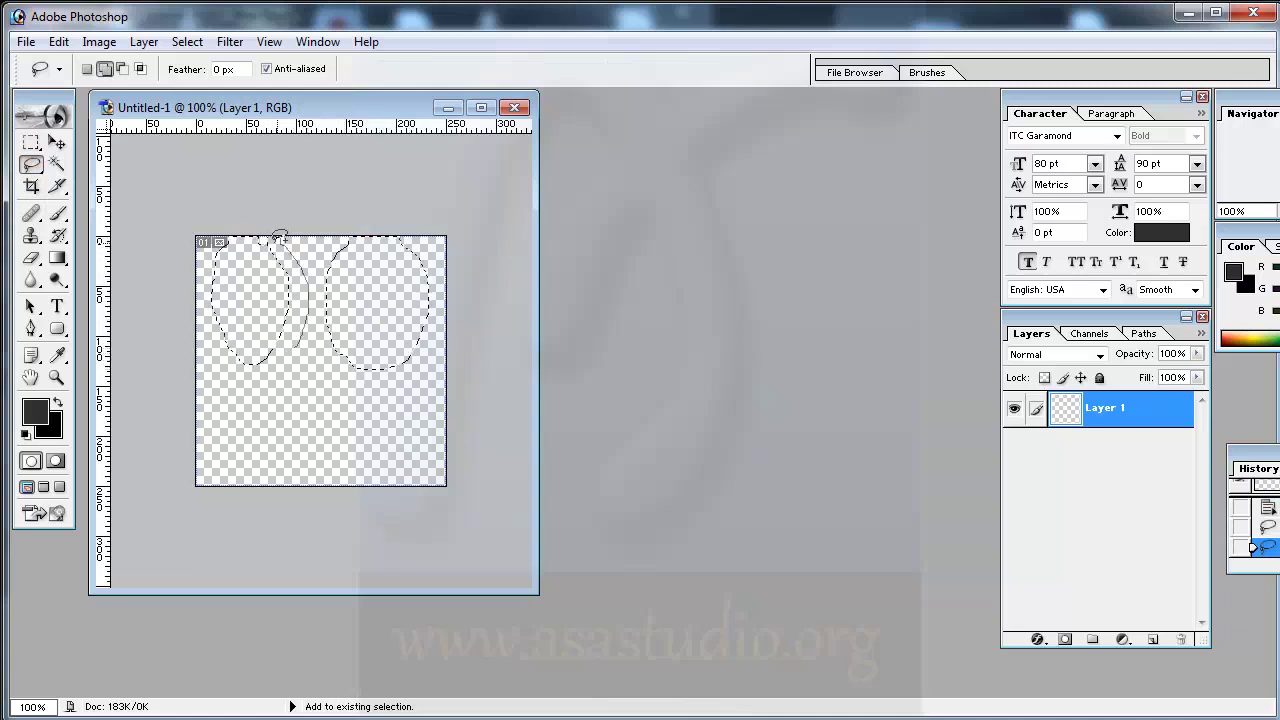
{"action": "left_click_drag", "start_coordinate": [293, 343], "coordinate": [294, 340], "text": "shift"}
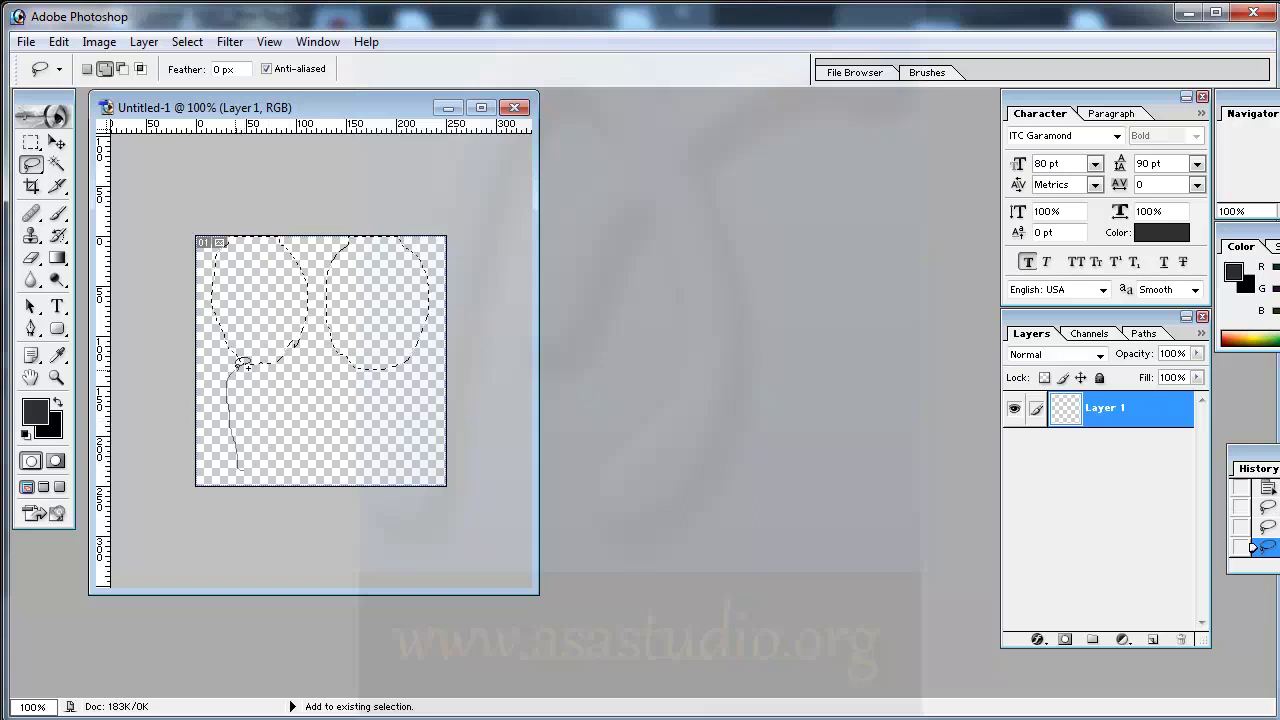
{"action": "left_click_drag", "start_coordinate": [238, 470], "coordinate": [240, 472]}
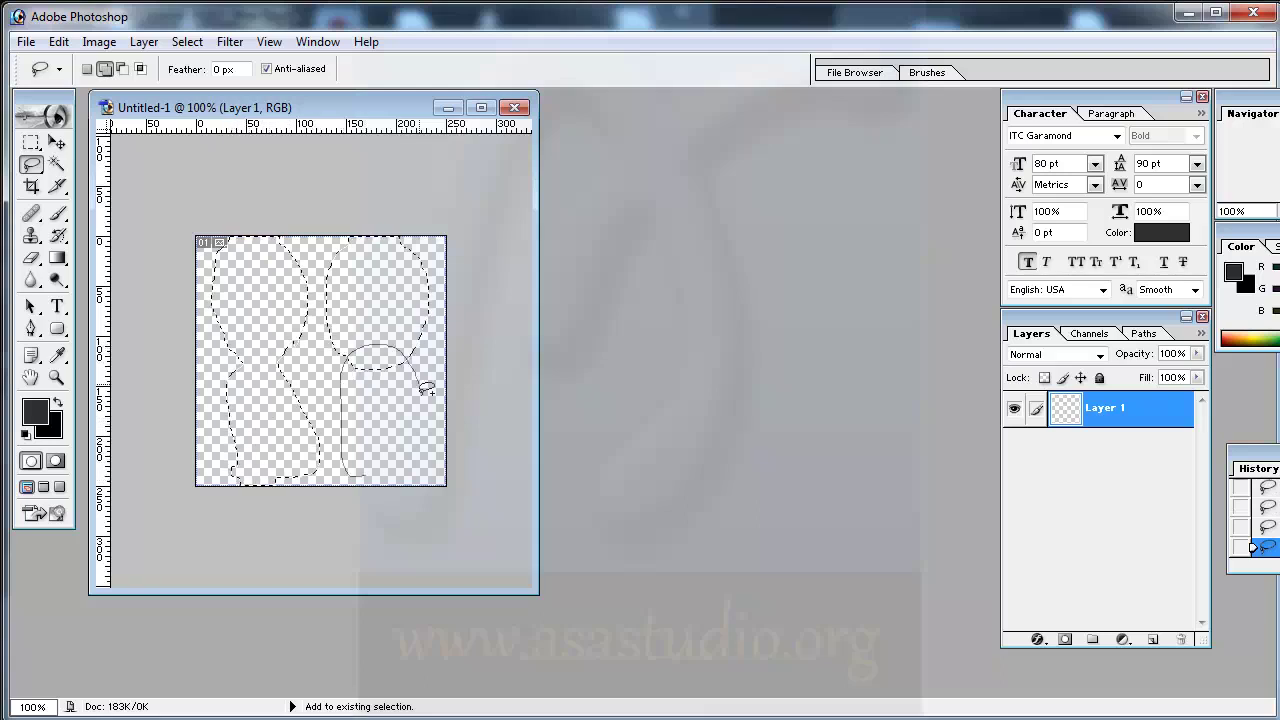
{"action": "left_click_drag", "start_coordinate": [390, 478], "coordinate": [362, 466], "text": "shift"}
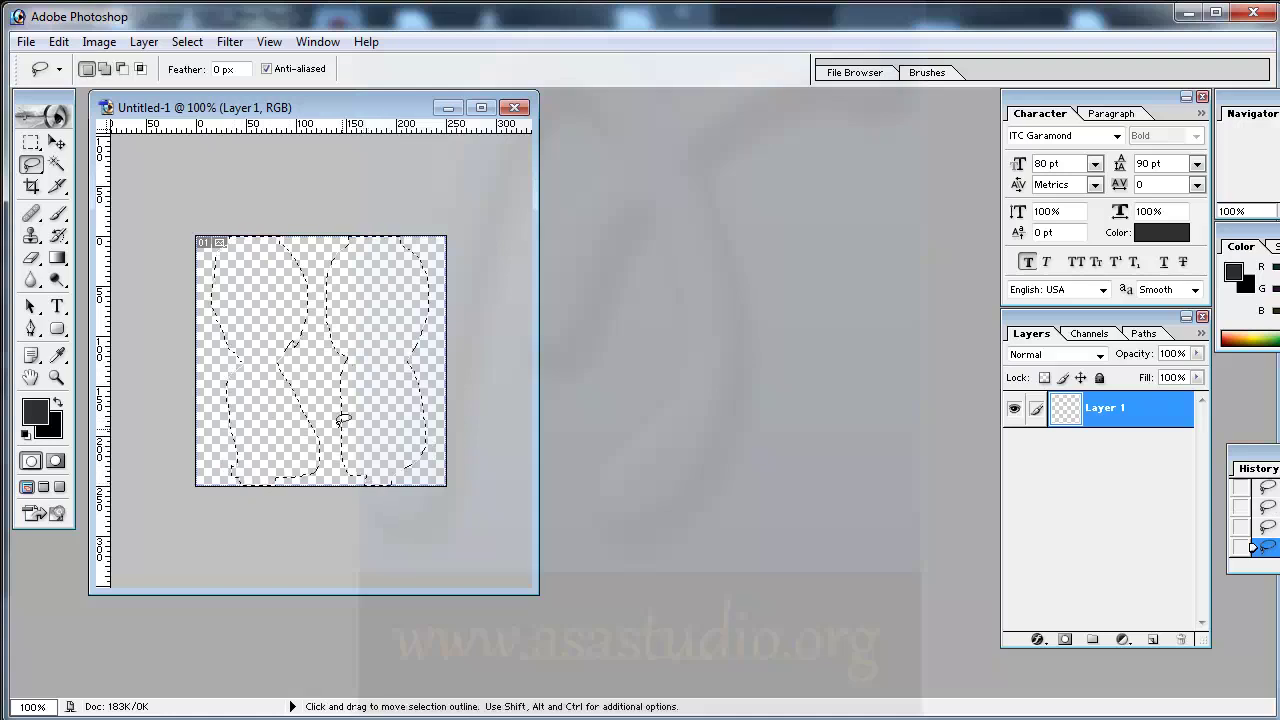
{"action": "left_click", "coordinate": [57, 215]}
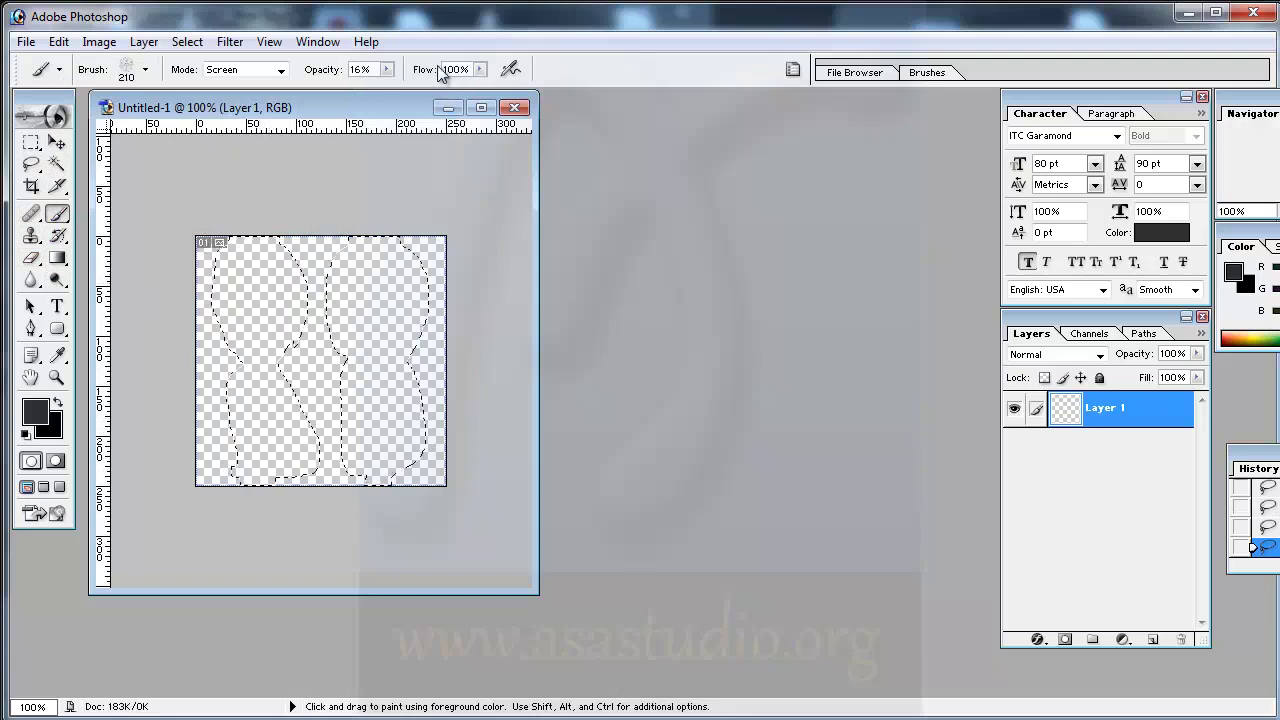
- Raise the brush opacity and paint grey into both shapes, shrinking the brush to 116 px
{"action": "left_click", "coordinate": [388, 80]}
{"action": "left_click_drag", "start_coordinate": [391, 89], "coordinate": [409, 89]}
{"action": "mouse_move", "coordinate": [318, 300]}
{"action": "left_mouse_down"}
{"action": "mouse_move", "coordinate": [240, 518]}
{"action": "mouse_move", "coordinate": [262, 254]}
{"action": "mouse_move", "coordinate": [288, 479]}
{"action": "mouse_move", "coordinate": [395, 333]}
{"action": "left_mouse_up"}
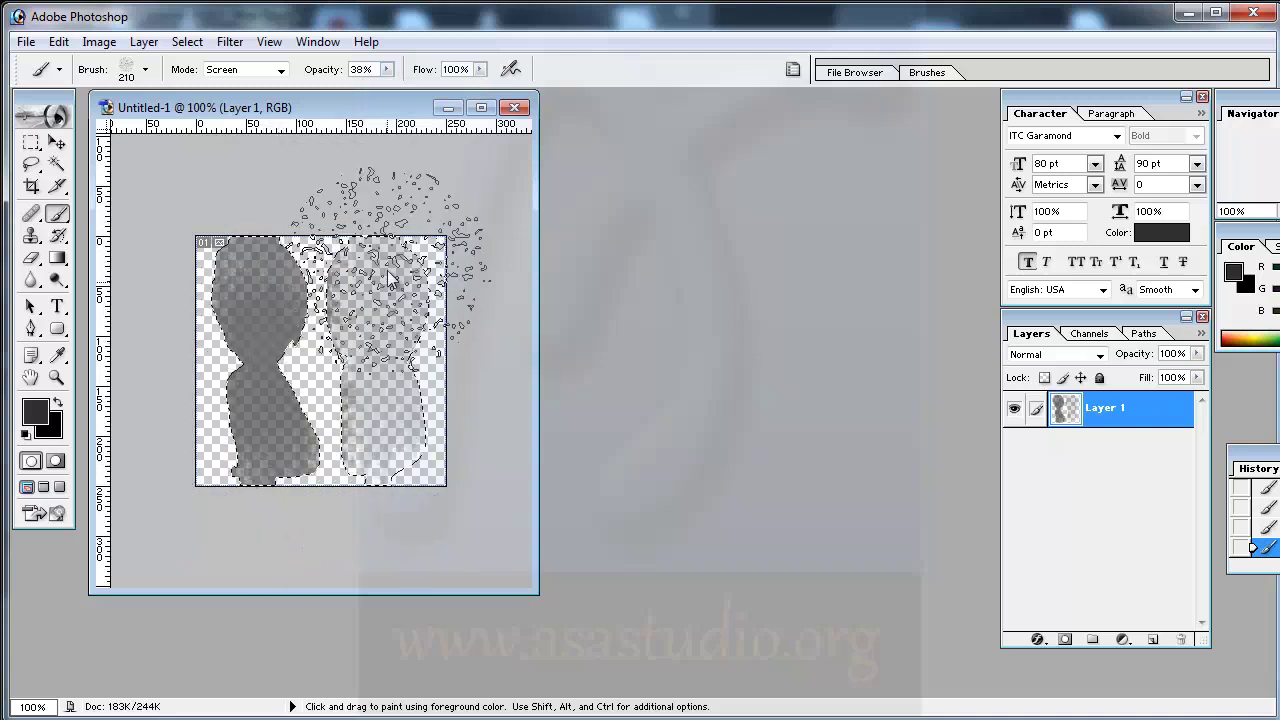
{"action": "right_click", "coordinate": [396, 335]}
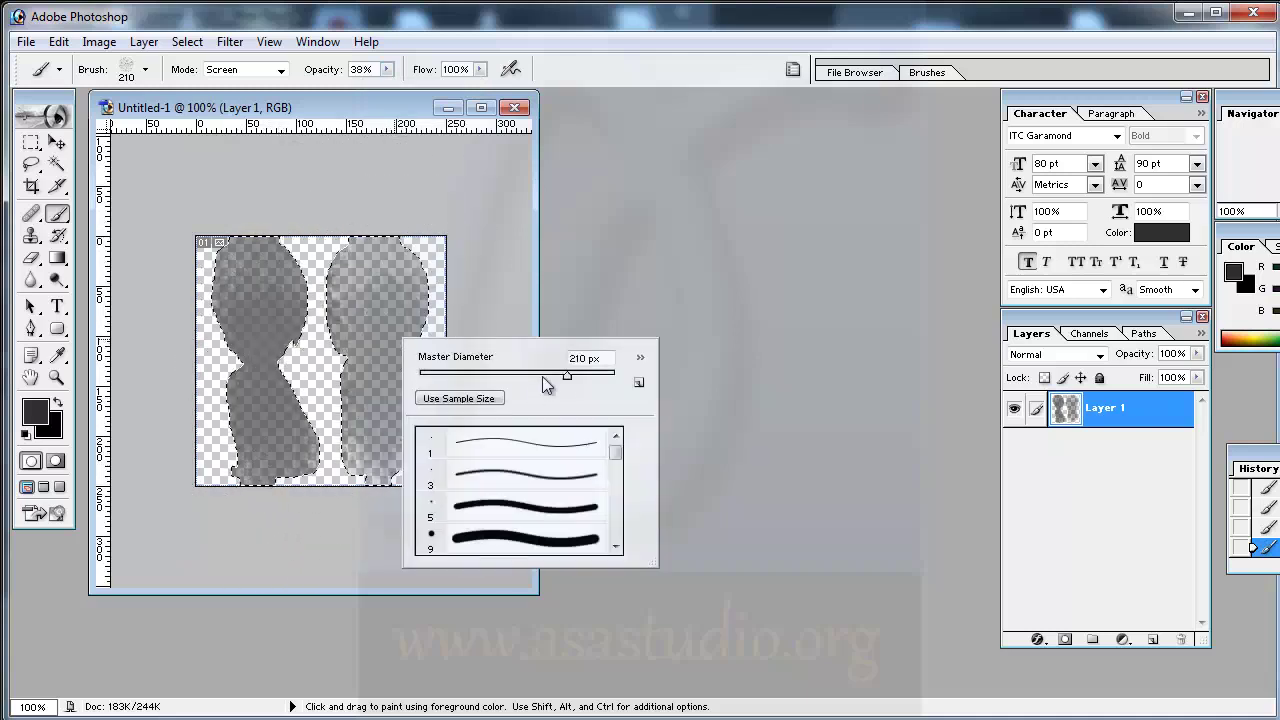
{"action": "left_click_drag", "start_coordinate": [568, 373], "coordinate": [527, 383]}
{"action": "key", "text": "Return"}
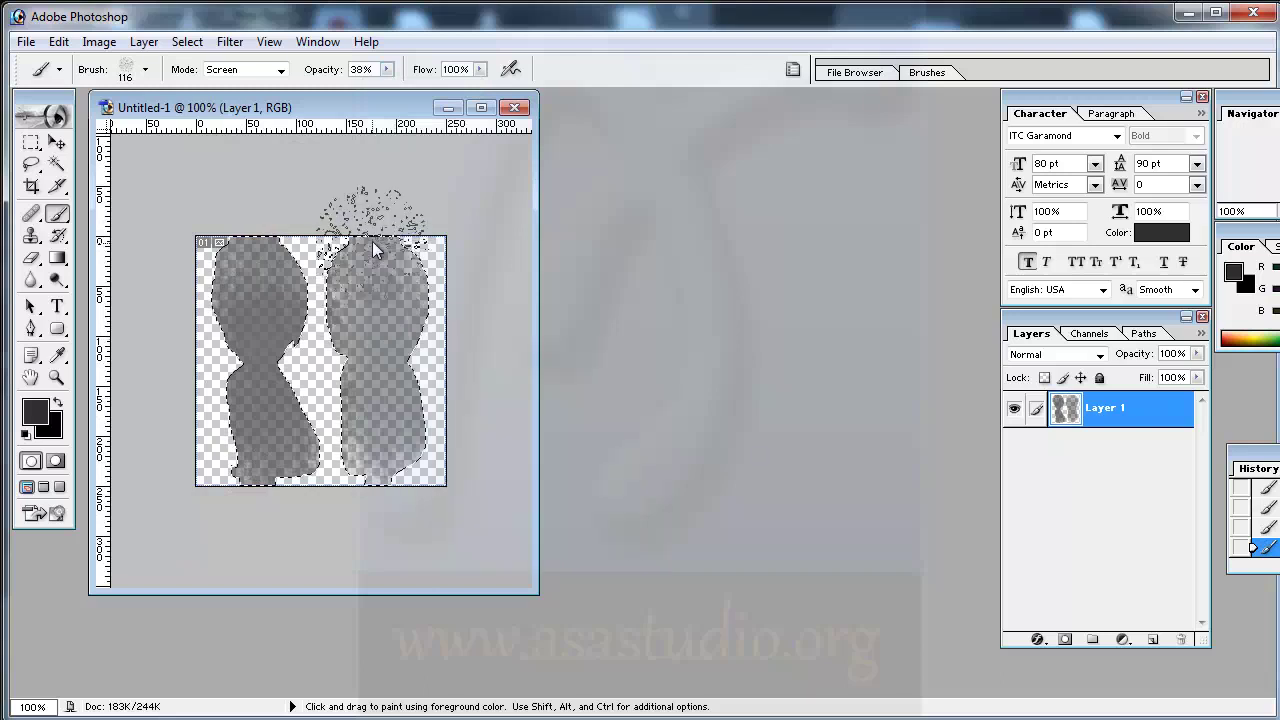
{"action": "mouse_move", "coordinate": [350, 225]}
{"action": "left_mouse_down"}
{"action": "mouse_move", "coordinate": [410, 258]}
{"action": "mouse_move", "coordinate": [378, 310]}
{"action": "mouse_move", "coordinate": [357, 416]}
{"action": "mouse_move", "coordinate": [343, 383]}
{"action": "left_mouse_up"}
- Switch to black and speckle streaks over both tread shapes
{"action": "left_click", "coordinate": [35, 412]}
{"action": "left_click_drag", "start_coordinate": [571, 420], "coordinate": [424, 667]}
{"action": "left_click", "coordinate": [897, 311]}
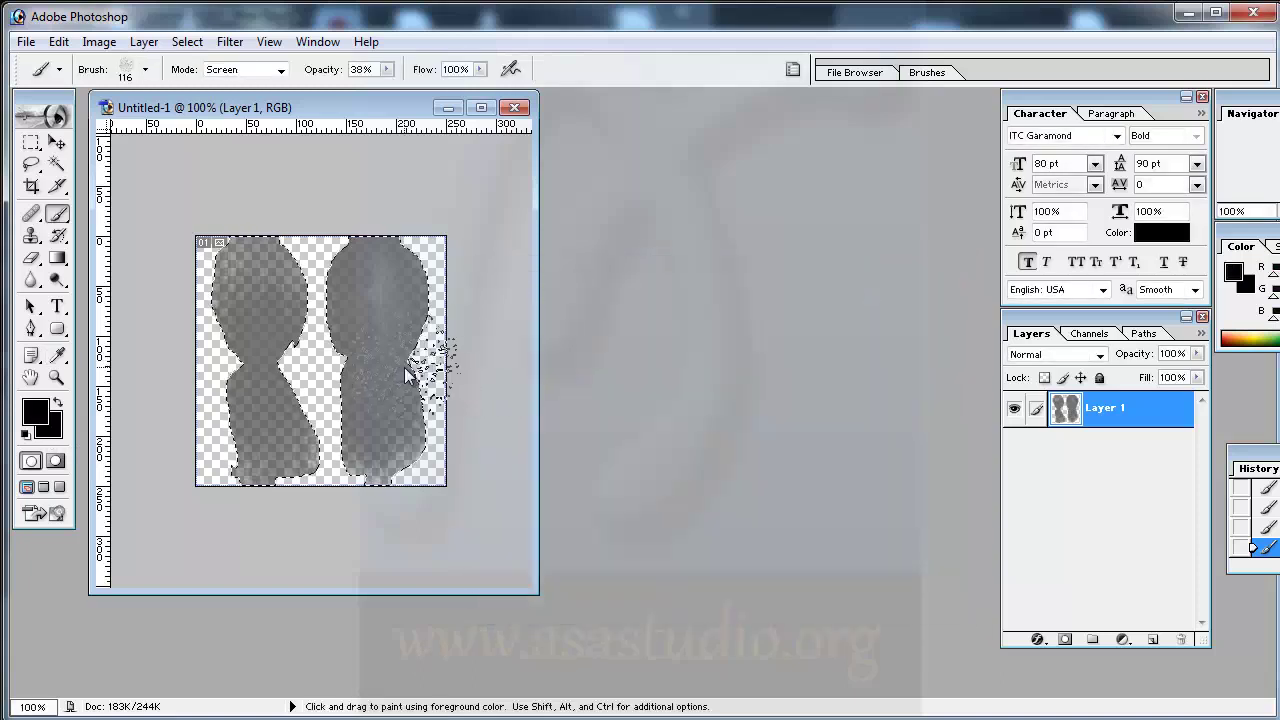
{"action": "mouse_move", "coordinate": [370, 230]}
{"action": "left_mouse_down"}
{"action": "mouse_move", "coordinate": [373, 510]}
{"action": "mouse_move", "coordinate": [403, 429]}
{"action": "mouse_move", "coordinate": [368, 361]}
{"action": "mouse_move", "coordinate": [398, 292]}
{"action": "mouse_move", "coordinate": [358, 263]}
{"action": "mouse_move", "coordinate": [269, 393]}
{"action": "mouse_move", "coordinate": [248, 240]}
{"action": "mouse_move", "coordinate": [240, 399]}
{"action": "mouse_move", "coordinate": [243, 180]}
{"action": "mouse_move", "coordinate": [287, 400]}
{"action": "mouse_move", "coordinate": [283, 280]}
{"action": "mouse_move", "coordinate": [260, 510]}
{"action": "mouse_move", "coordinate": [249, 413]}
{"action": "mouse_move", "coordinate": [294, 504]}
{"action": "mouse_move", "coordinate": [300, 330]}
{"action": "mouse_move", "coordinate": [234, 480]}
{"action": "mouse_move", "coordinate": [243, 185]}
{"action": "mouse_move", "coordinate": [252, 376]}
{"action": "mouse_move", "coordinate": [250, 310]}
{"action": "mouse_move", "coordinate": [282, 313]}
{"action": "mouse_move", "coordinate": [285, 370]}
{"action": "mouse_move", "coordinate": [252, 255]}
{"action": "mouse_move", "coordinate": [240, 273]}
{"action": "left_mouse_up"}
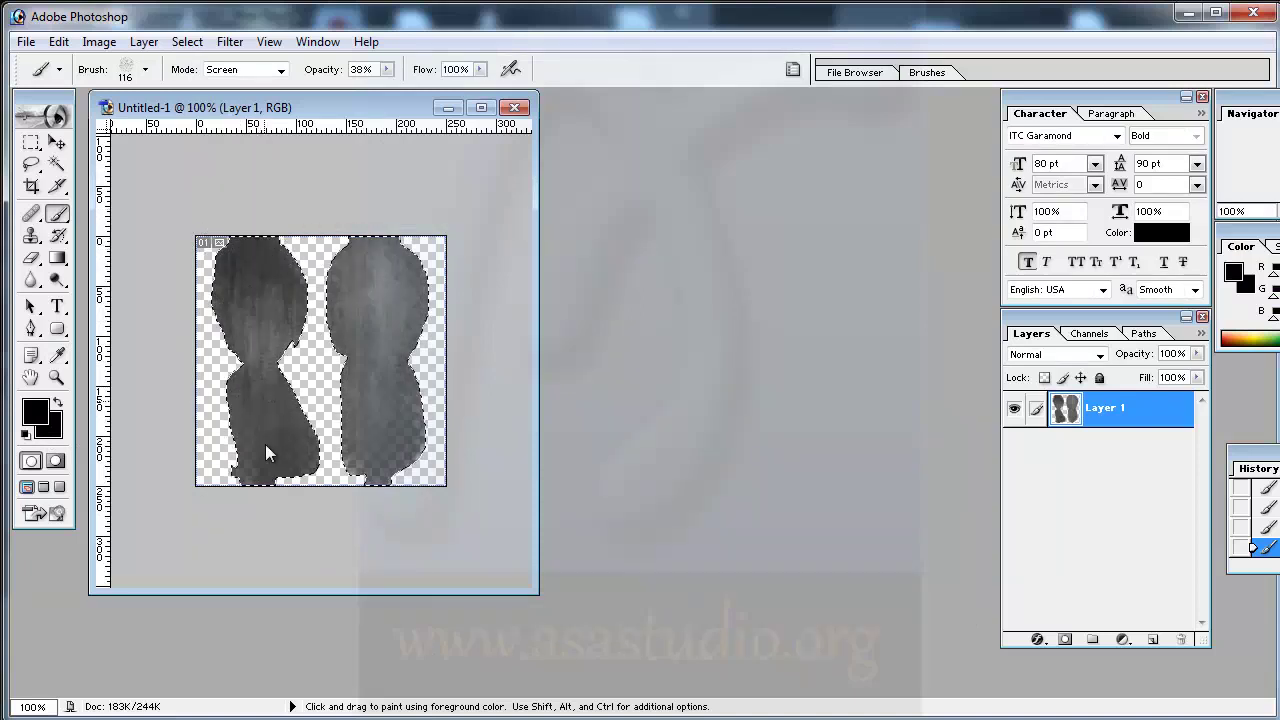
{"action": "mouse_move", "coordinate": [252, 348]}
{"action": "left_mouse_down"}
{"action": "mouse_move", "coordinate": [257, 495]}
{"action": "mouse_move", "coordinate": [288, 413]}
{"action": "mouse_move", "coordinate": [252, 397]}
{"action": "mouse_move", "coordinate": [388, 285]}
{"action": "mouse_move", "coordinate": [358, 394]}
{"action": "mouse_move", "coordinate": [383, 242]}
{"action": "mouse_move", "coordinate": [366, 356]}
{"action": "mouse_move", "coordinate": [380, 296]}
{"action": "mouse_move", "coordinate": [379, 342]}
{"action": "mouse_move", "coordinate": [425, 350]}
{"action": "mouse_move", "coordinate": [410, 440]}
{"action": "mouse_move", "coordinate": [367, 285]}
{"action": "mouse_move", "coordinate": [409, 277]}
{"action": "left_mouse_up"}
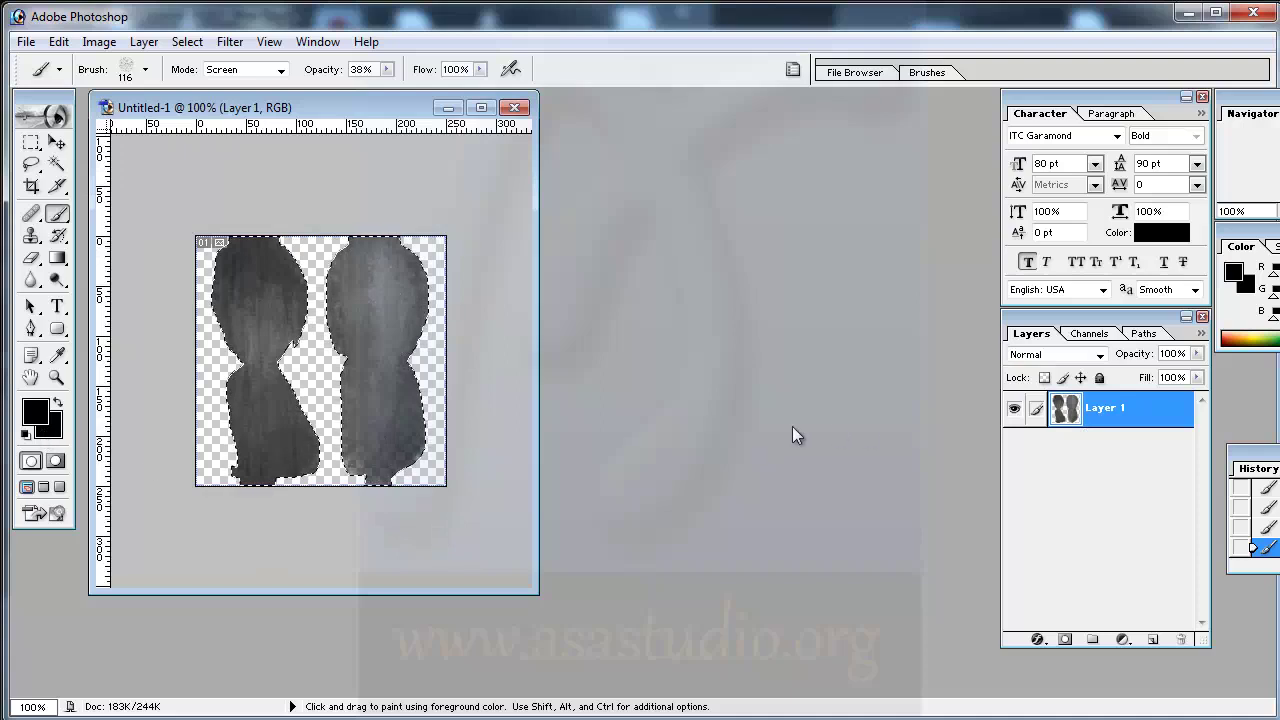
- Feather the current selection by 45 pixels
{"action": "left_click", "coordinate": [31, 142]}
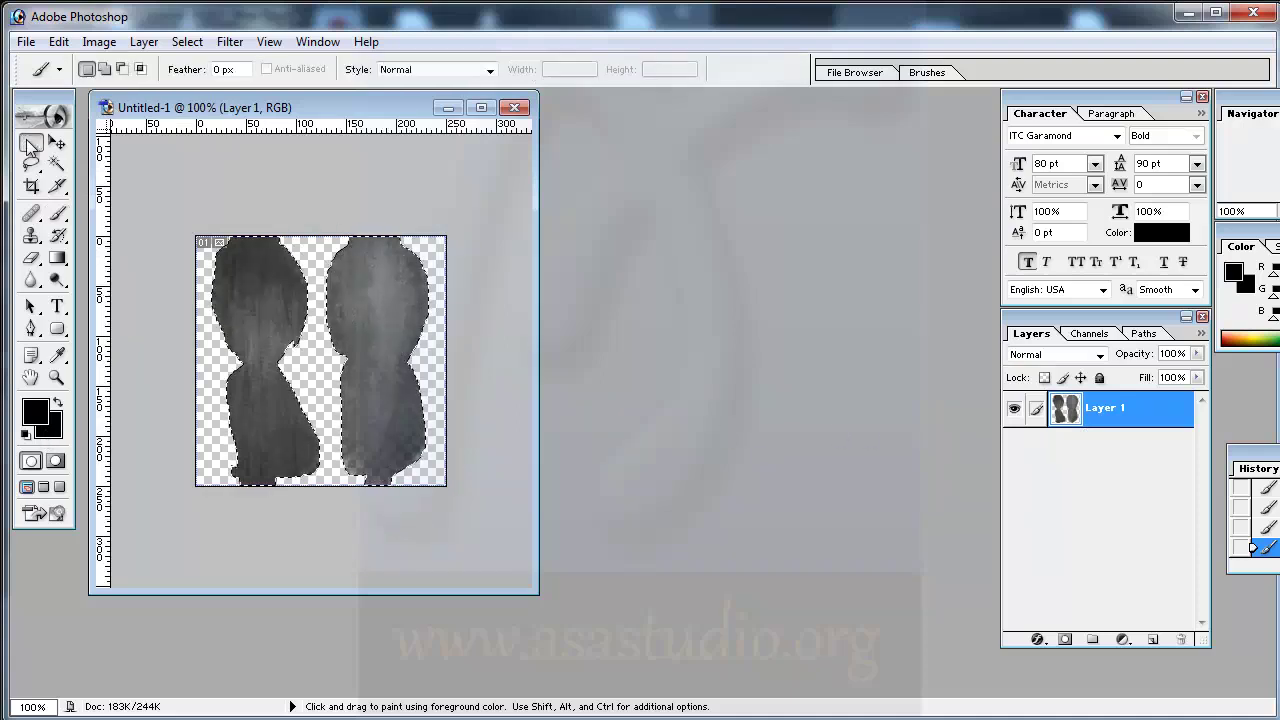
{"action": "right_click", "coordinate": [296, 312]}
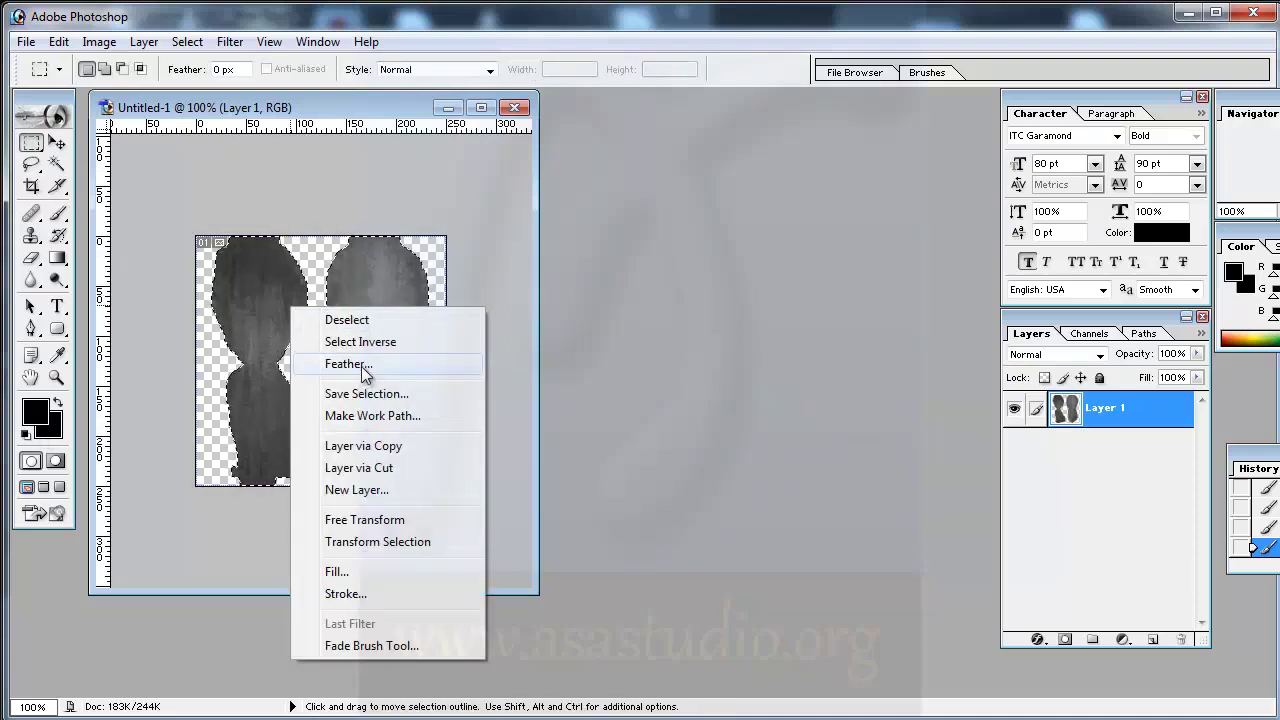
{"action": "left_click", "coordinate": [361, 366]}
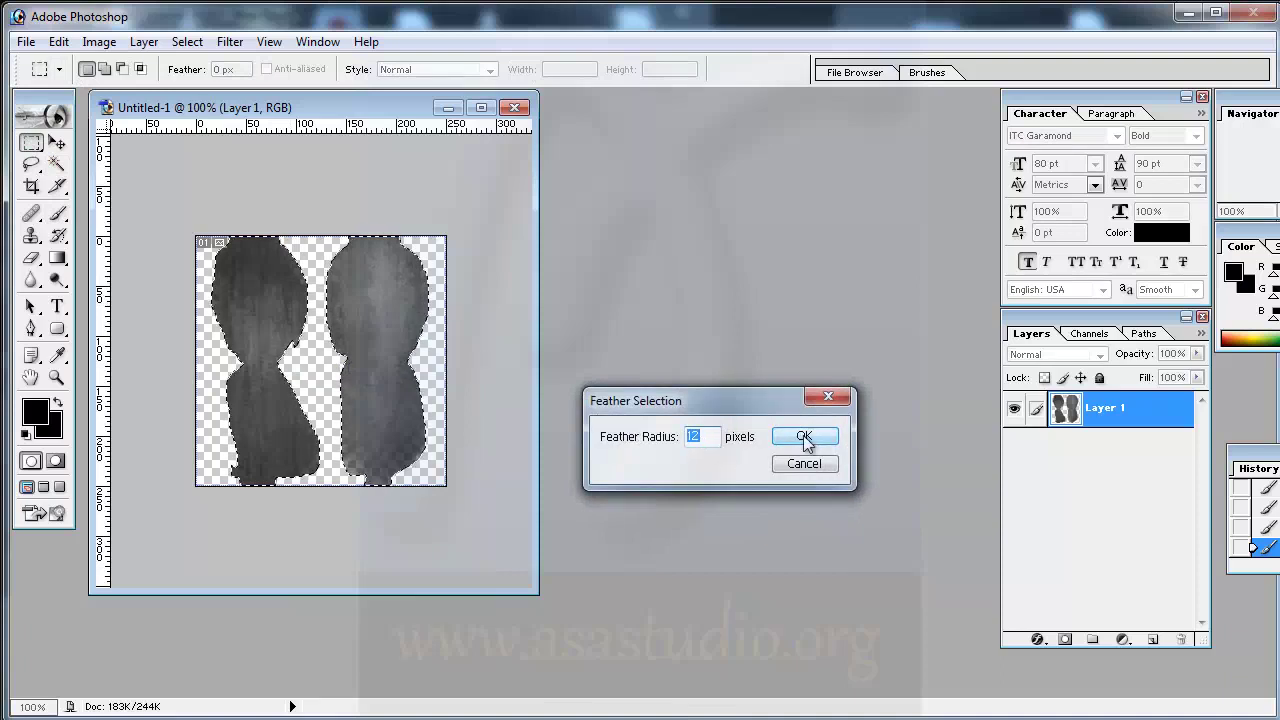
{"action": "type", "text": "45"}
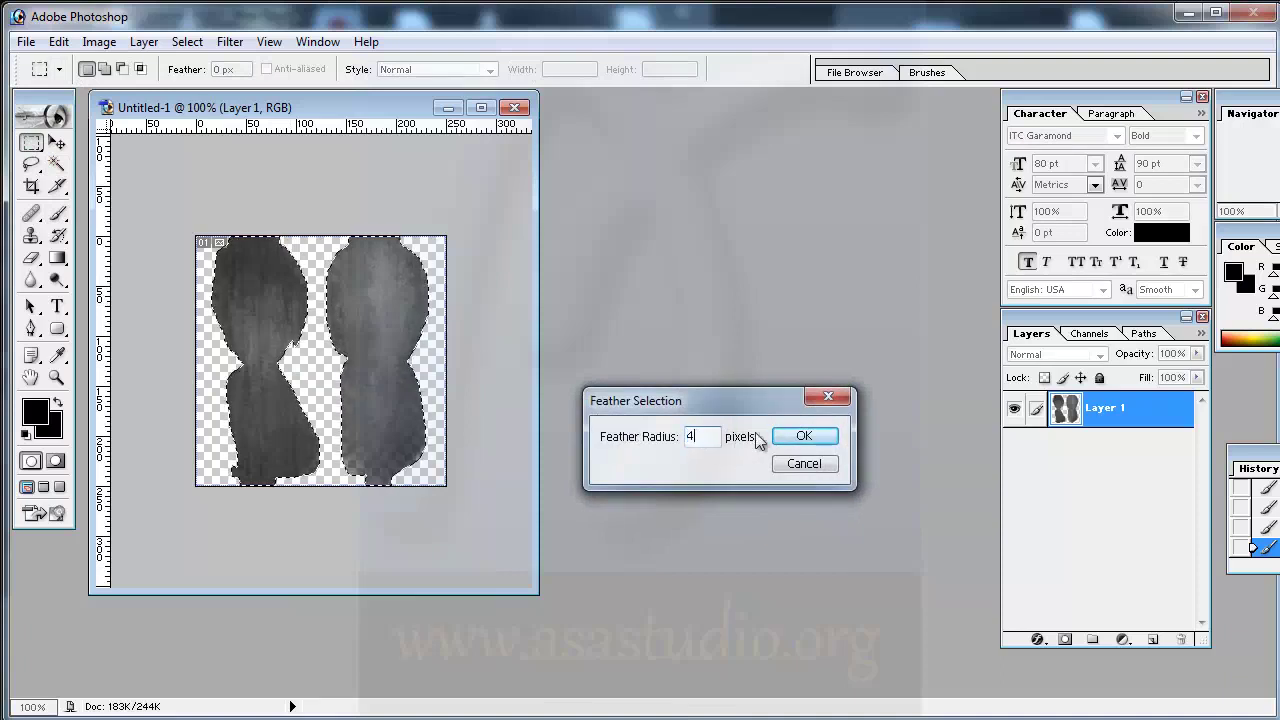
{"action": "left_click", "coordinate": [806, 437]}
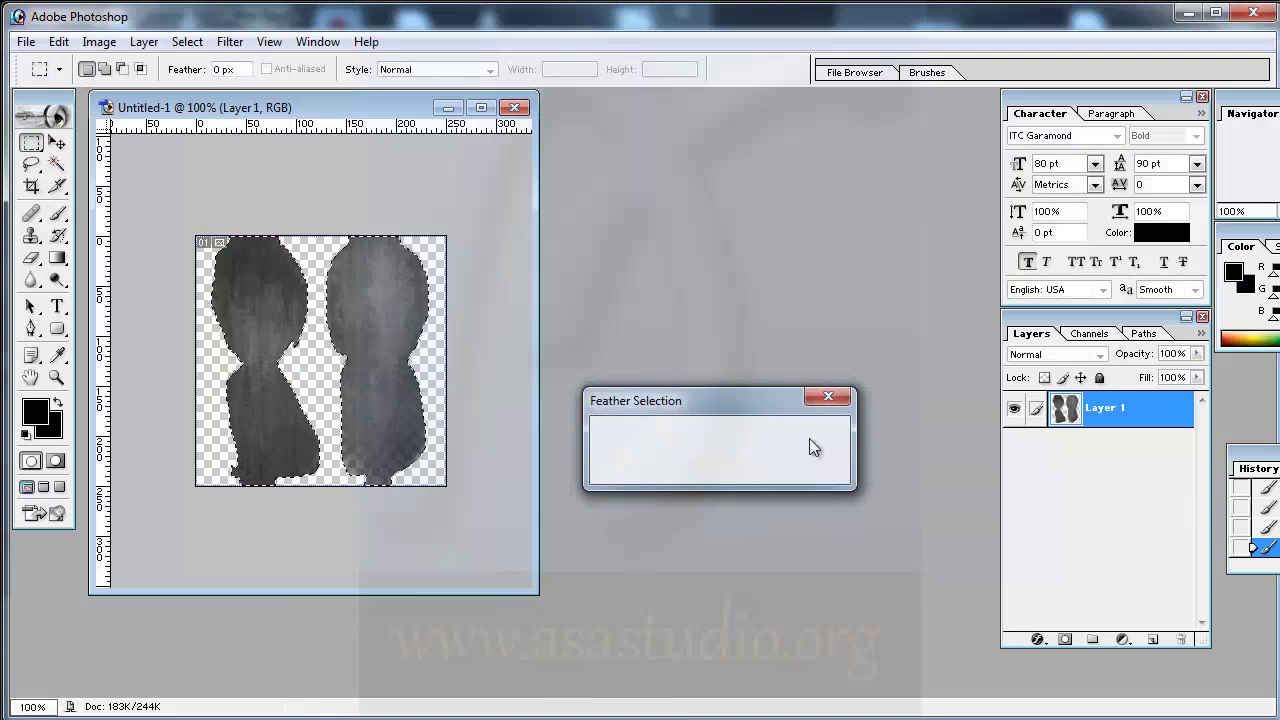
- Add Layer 2 and fill the selection with black
{"action": "left_click", "coordinate": [1152, 638]}
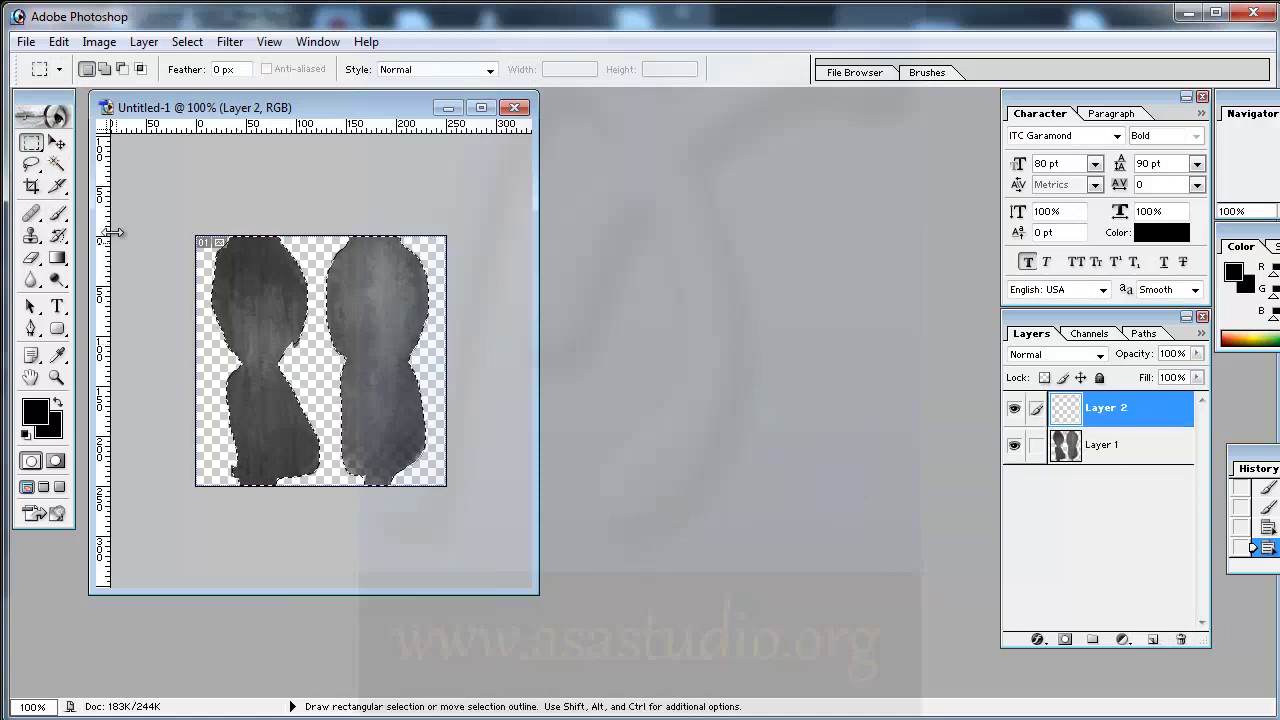
{"action": "left_click", "coordinate": [59, 42]}
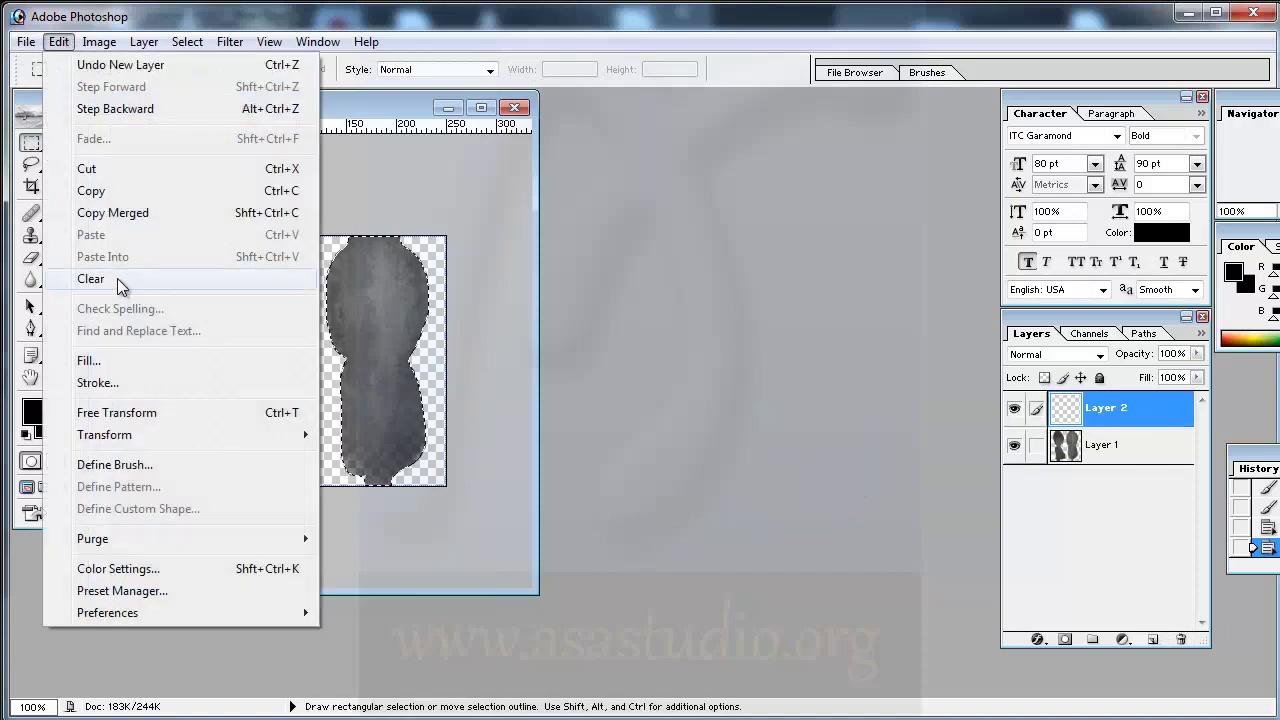
{"action": "left_click", "coordinate": [115, 360]}
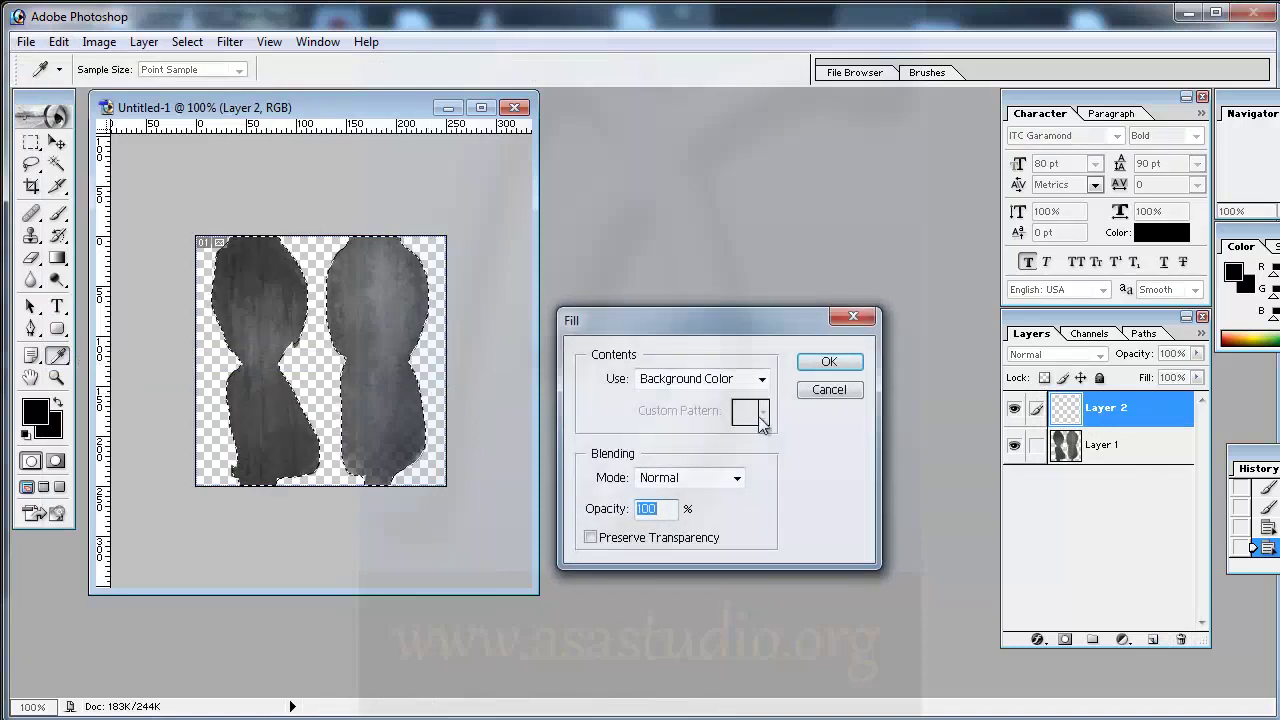
{"action": "left_click", "coordinate": [822, 372]}
{"action": "key", "text": "m"}
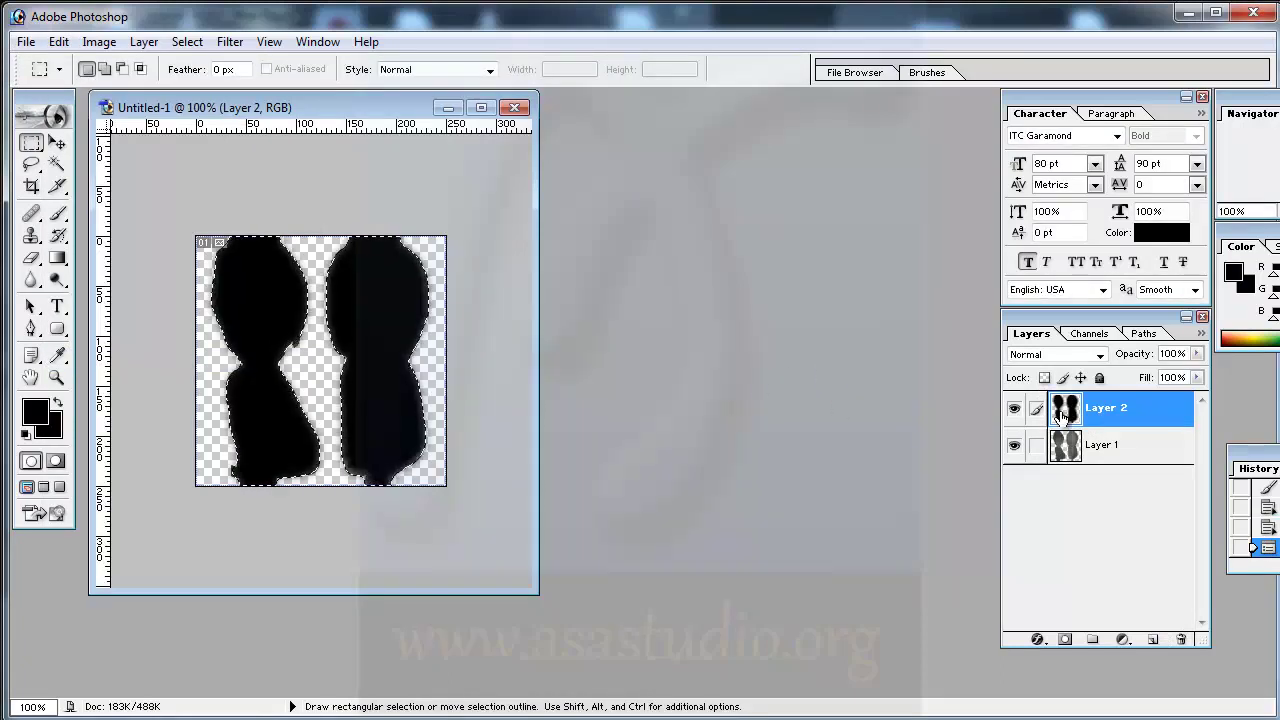
- Set Layer 2's blend mode to Soft Light
{"action": "left_click", "coordinate": [1074, 358]}
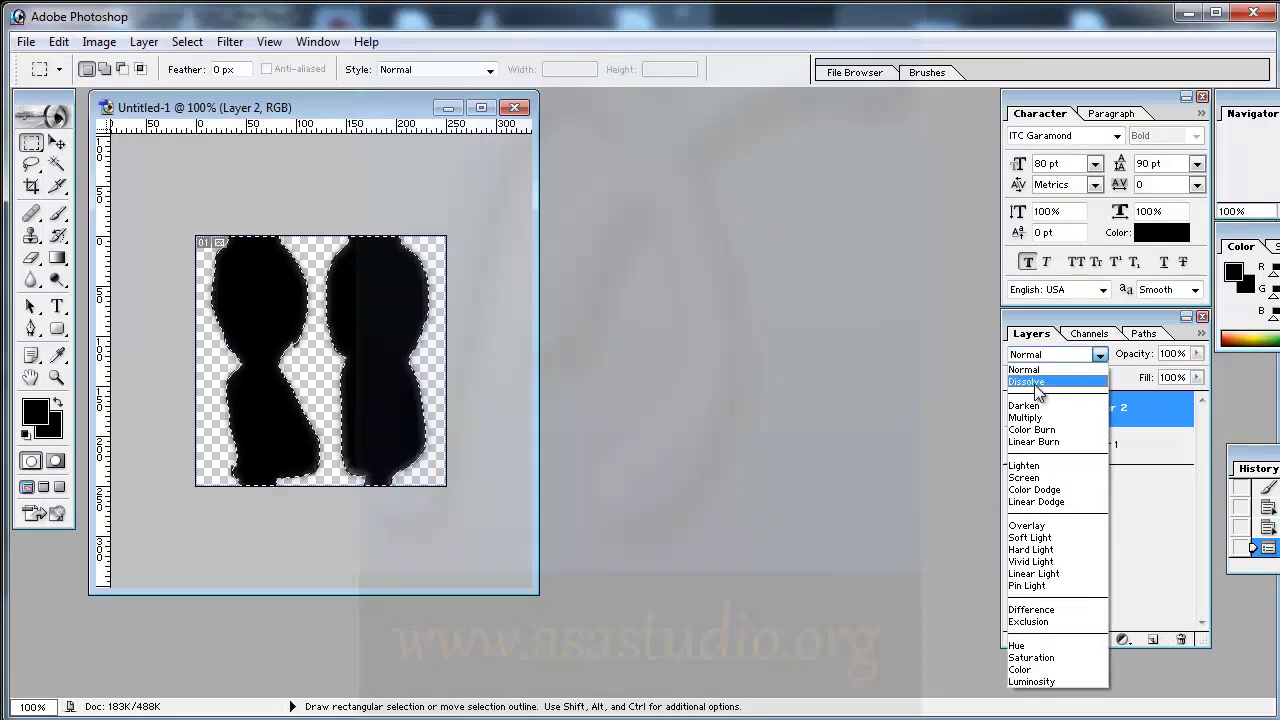
{"action": "left_click", "coordinate": [1038, 372]}
{"action": "key", "text": "Down"}
{"action": "key", "text": "Down"}
{"action": "key", "text": "Down"}
{"action": "key", "text": "Down"}
{"action": "key", "text": "Down"}
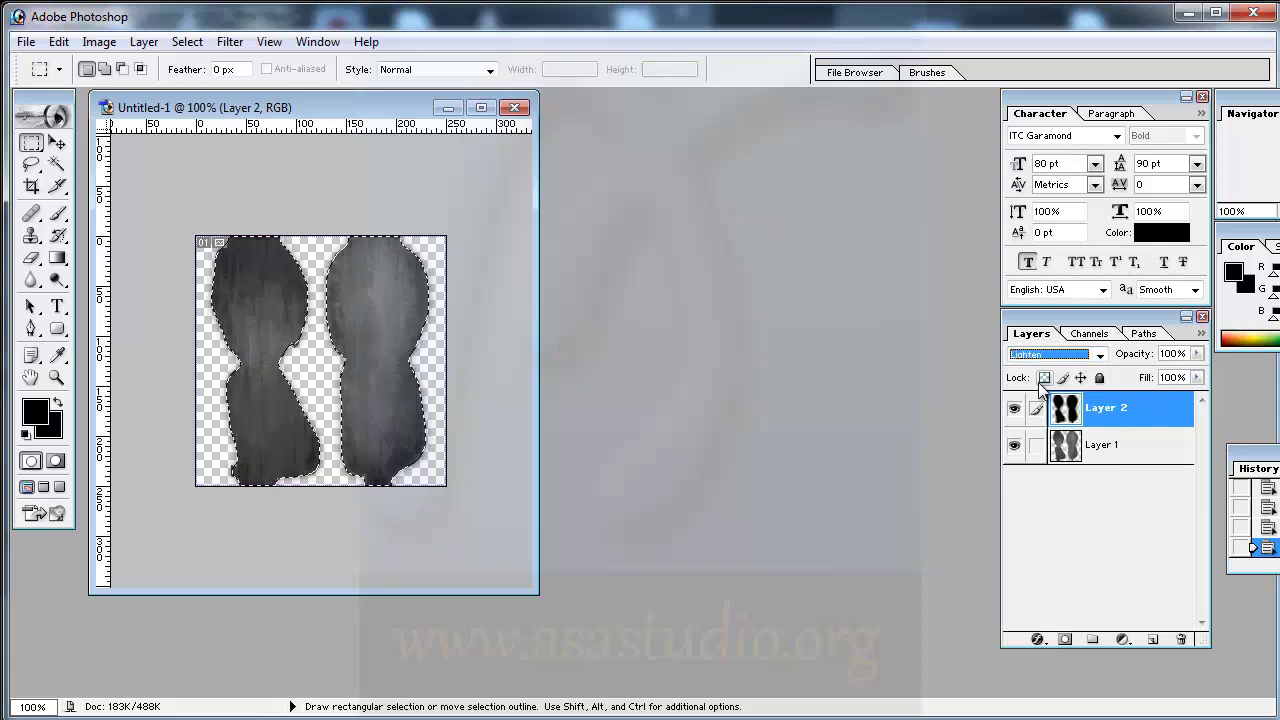
{"action": "key", "text": "Down"}
{"action": "key", "text": "Down"}
{"action": "key", "text": "Down"}
{"action": "key", "text": "Down"}
{"action": "key", "text": "Up"}
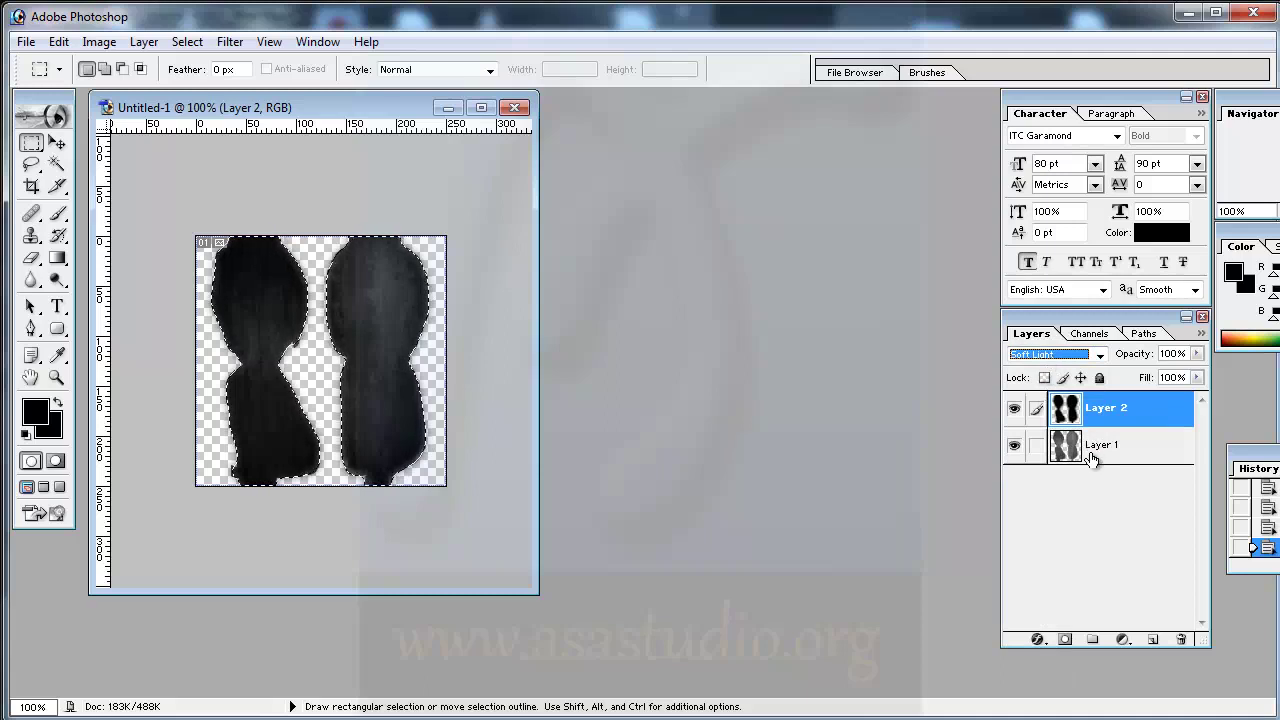
- Duplicate Layer 1 and move the copy to the top of the stack
{"action": "left_click_drag", "start_coordinate": [1091, 458], "coordinate": [1152, 642]}
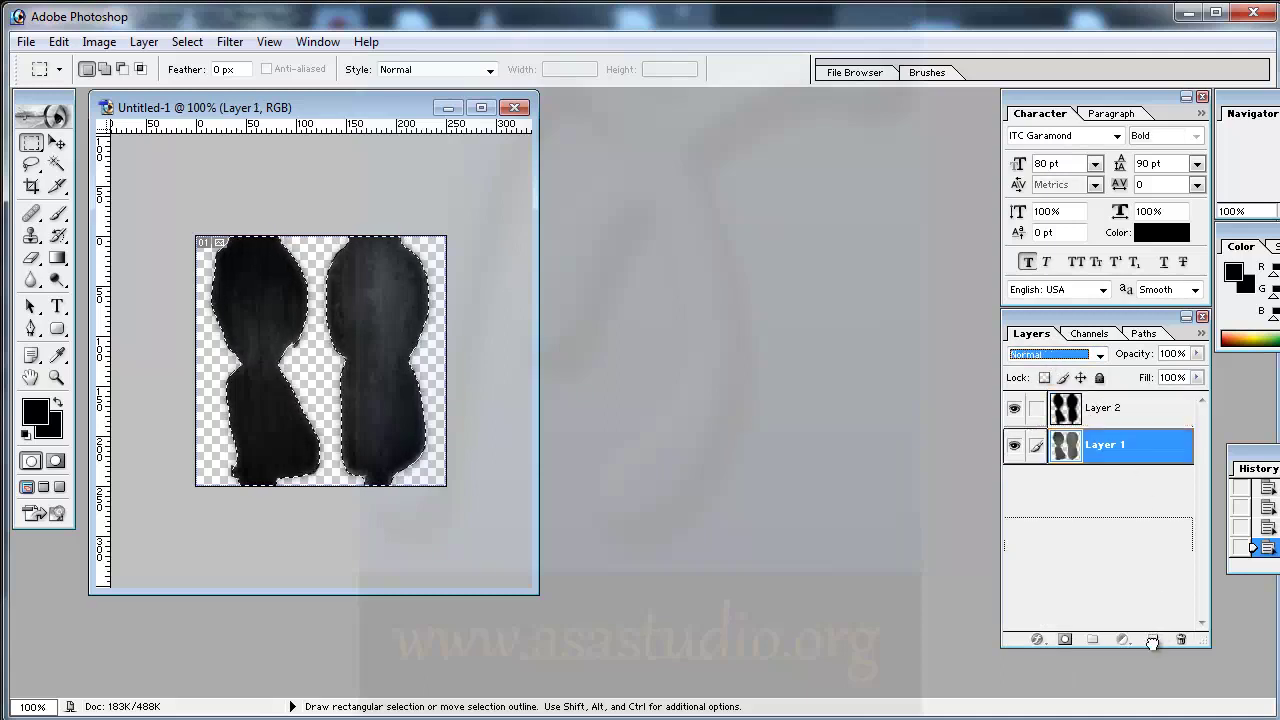
{"action": "left_click_drag", "start_coordinate": [1152, 642], "coordinate": [1152, 640]}
{"action": "left_click_drag", "start_coordinate": [1116, 455], "coordinate": [1119, 400]}
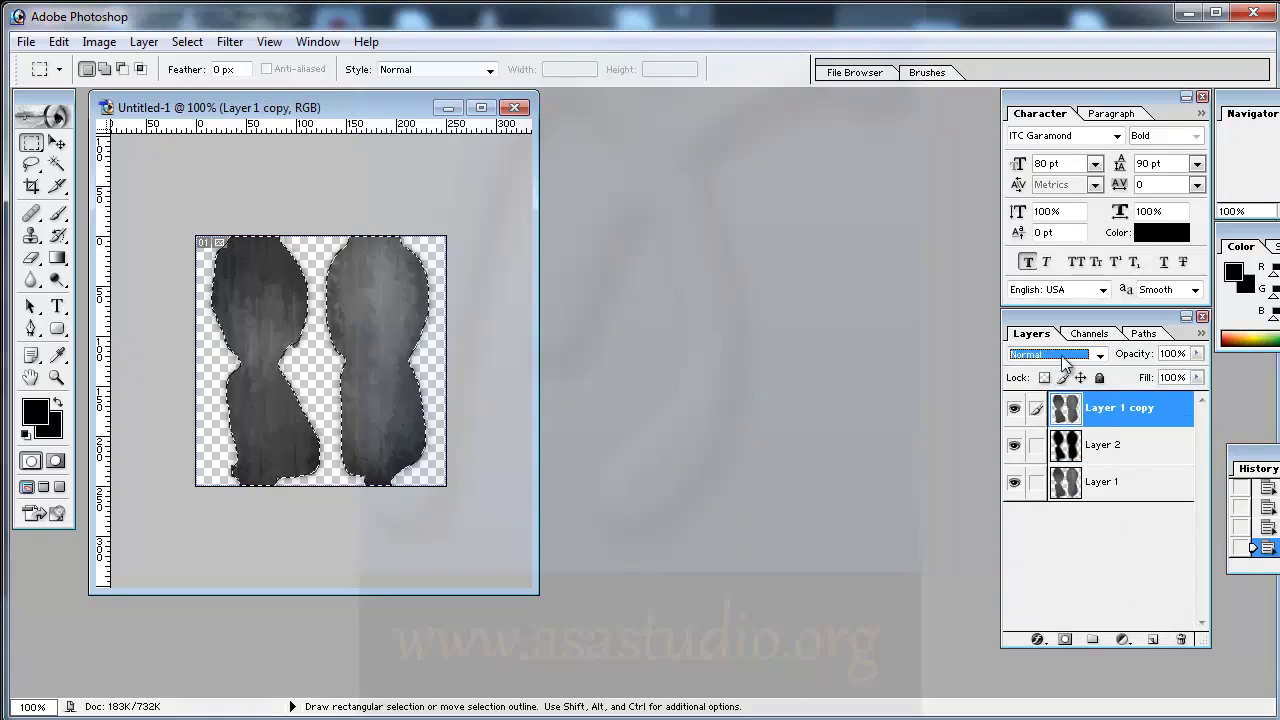
- Step through blend modes and settle Layer 1 copy on Hue
{"action": "left_click", "coordinate": [1065, 360]}
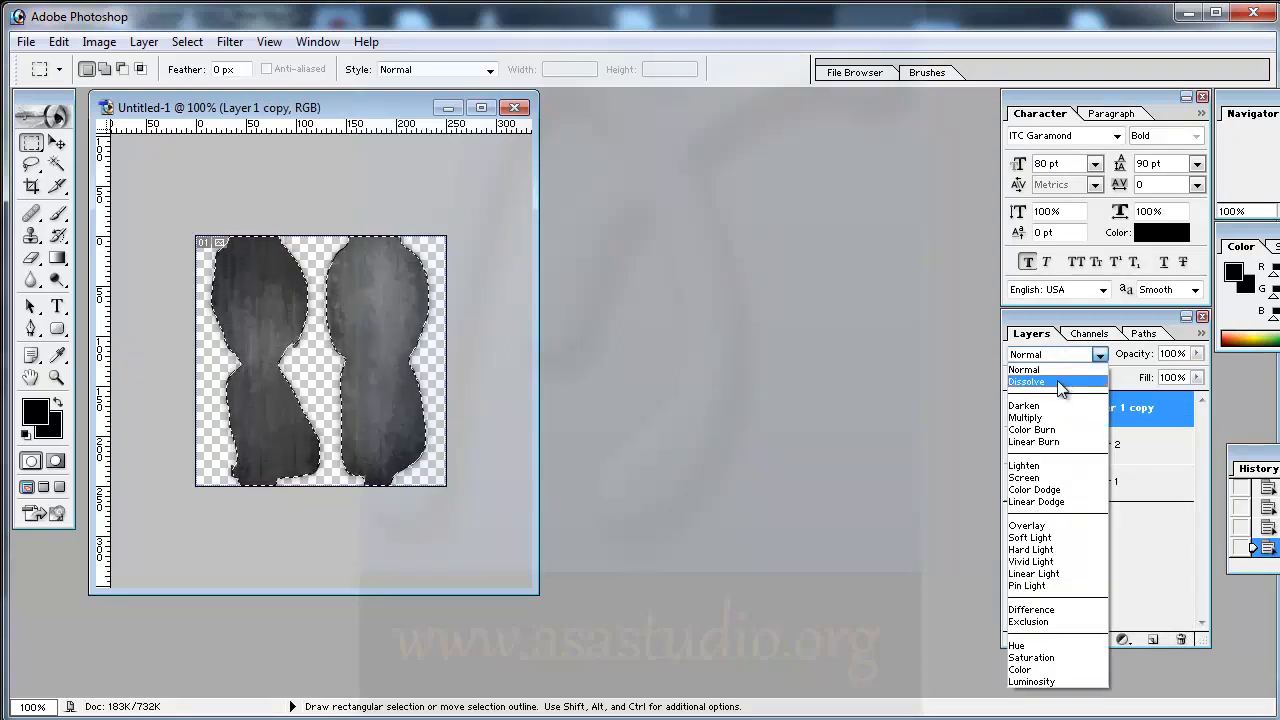
{"action": "left_click", "coordinate": [1057, 380]}
{"action": "key", "text": "Down"}
{"action": "key", "text": "Down"}
{"action": "key", "text": "Down"}
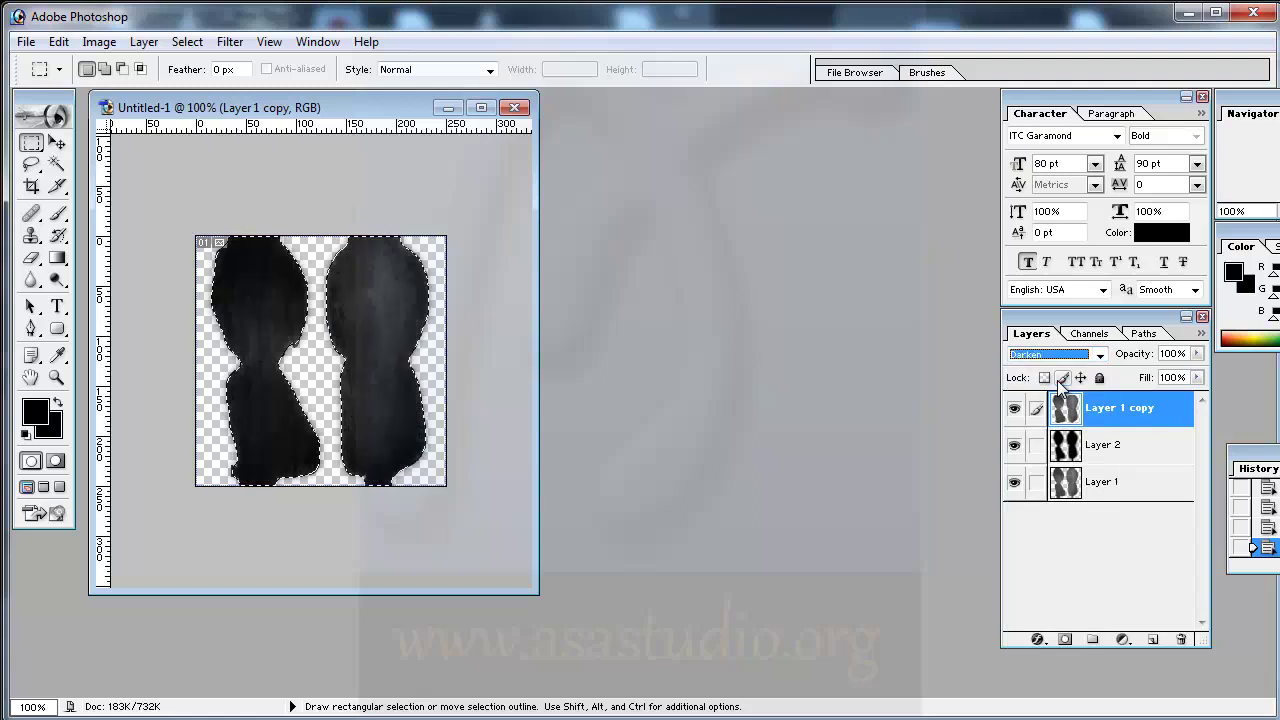
{"action": "key", "text": "Up"}
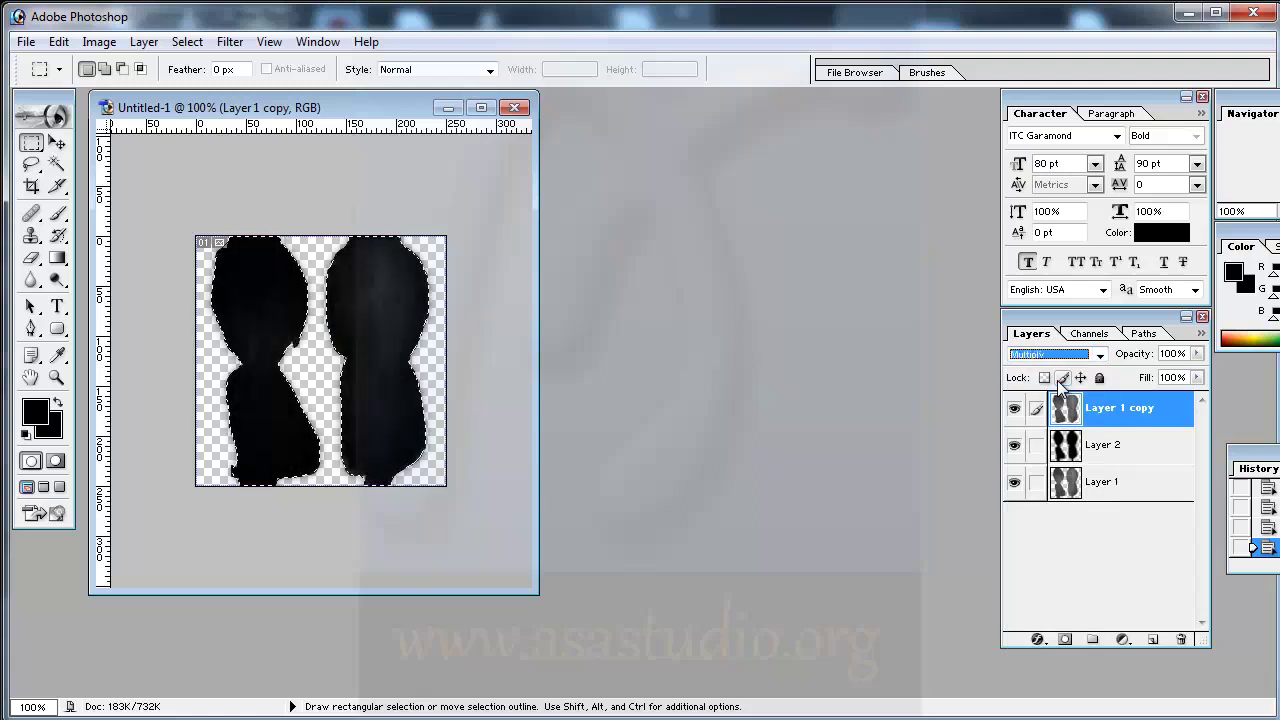
{"action": "key", "text": "Up"}
{"action": "key", "text": "Up"}
{"action": "key", "text": "Up"}
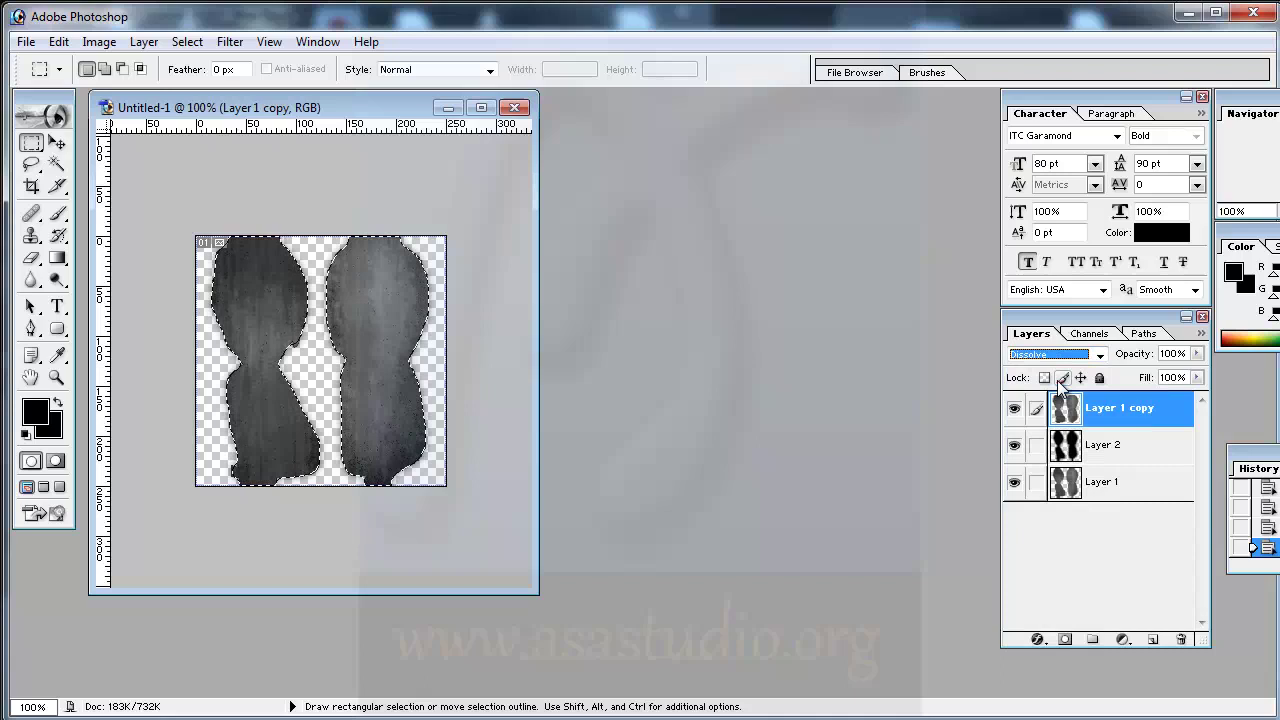
{"action": "key", "text": "Down"}
{"action": "key", "text": "Down"}
{"action": "key", "text": "Down"}
{"action": "key", "text": "Down"}
{"action": "key", "text": "Down"}
{"action": "key", "text": "Down"}
{"action": "key", "text": "Down"}
{"action": "key", "text": "Down"}
{"action": "key", "text": "Down"}
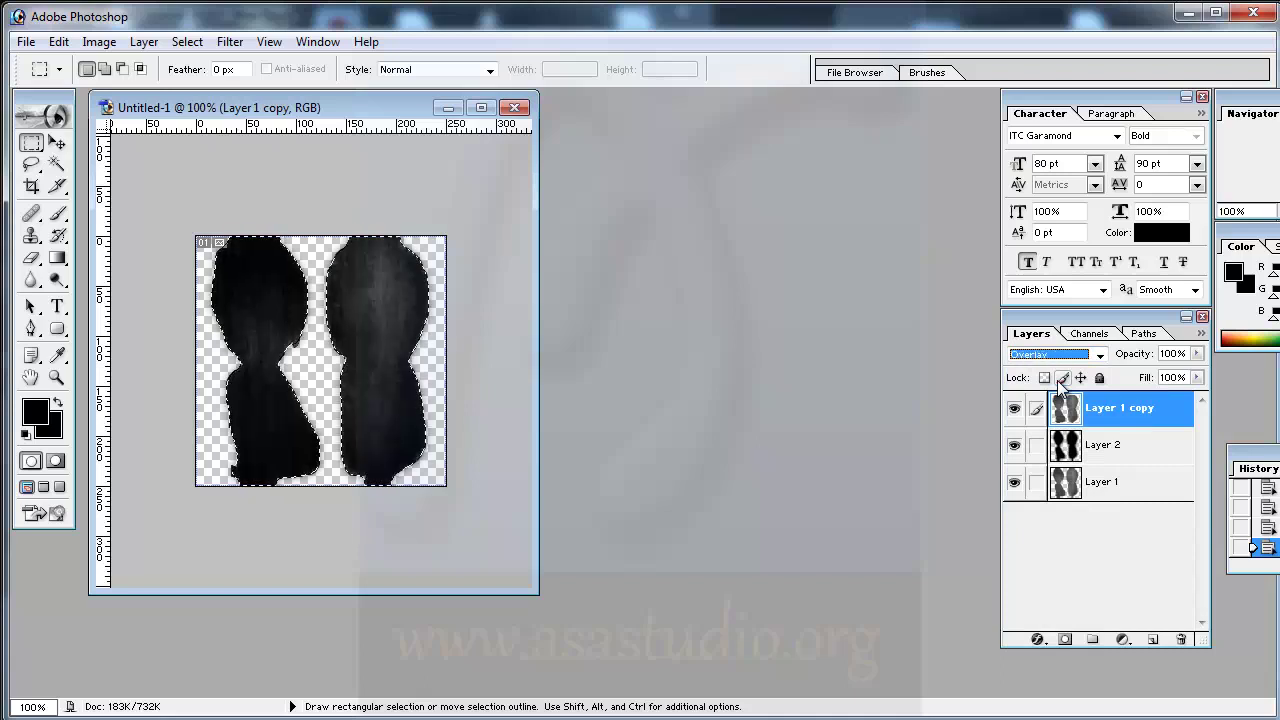
{"action": "key", "text": "Down"}
{"action": "key", "text": "Down"}
{"action": "key", "text": "Down"}
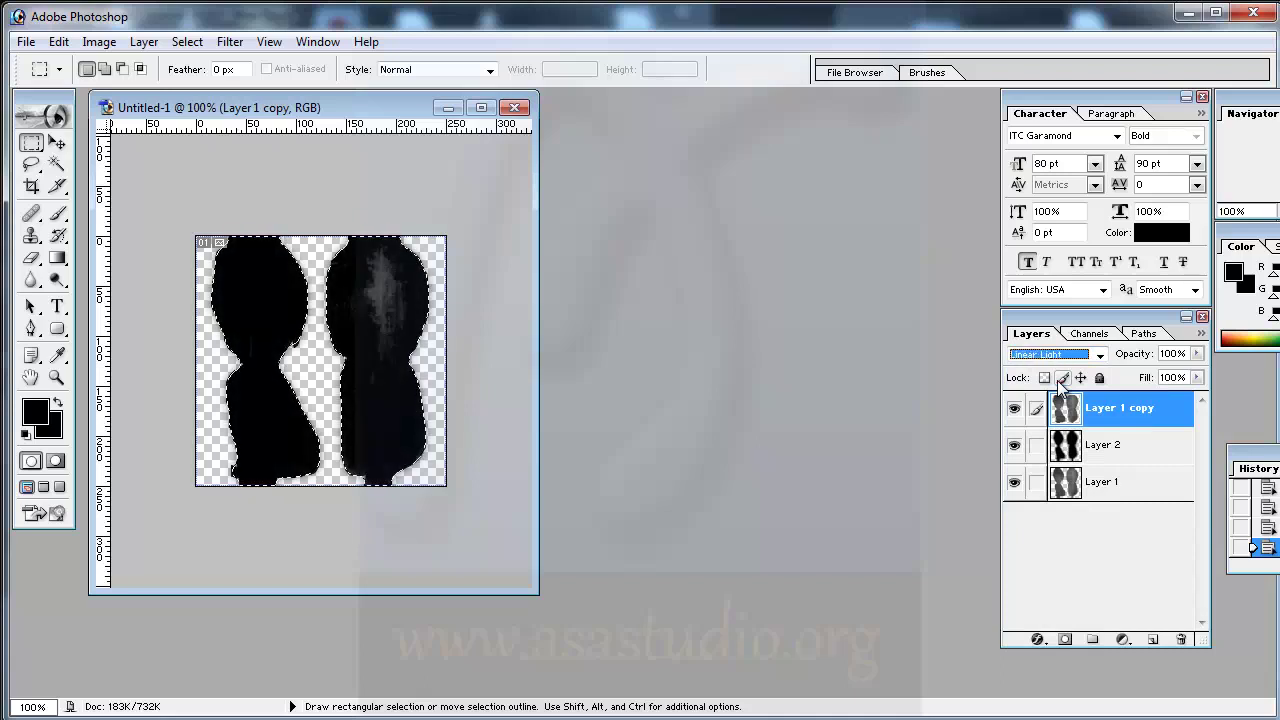
{"action": "key", "text": "Down"}
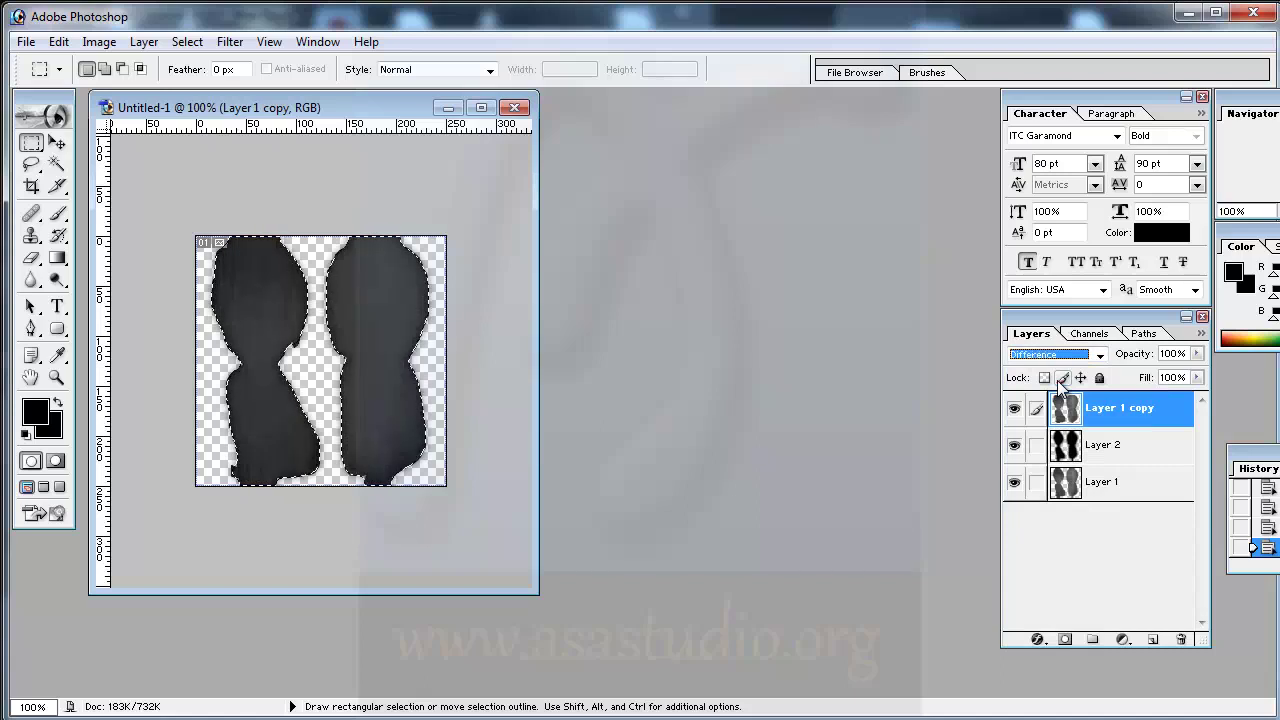
{"action": "key", "text": "Down"}
{"action": "key", "text": "Down"}
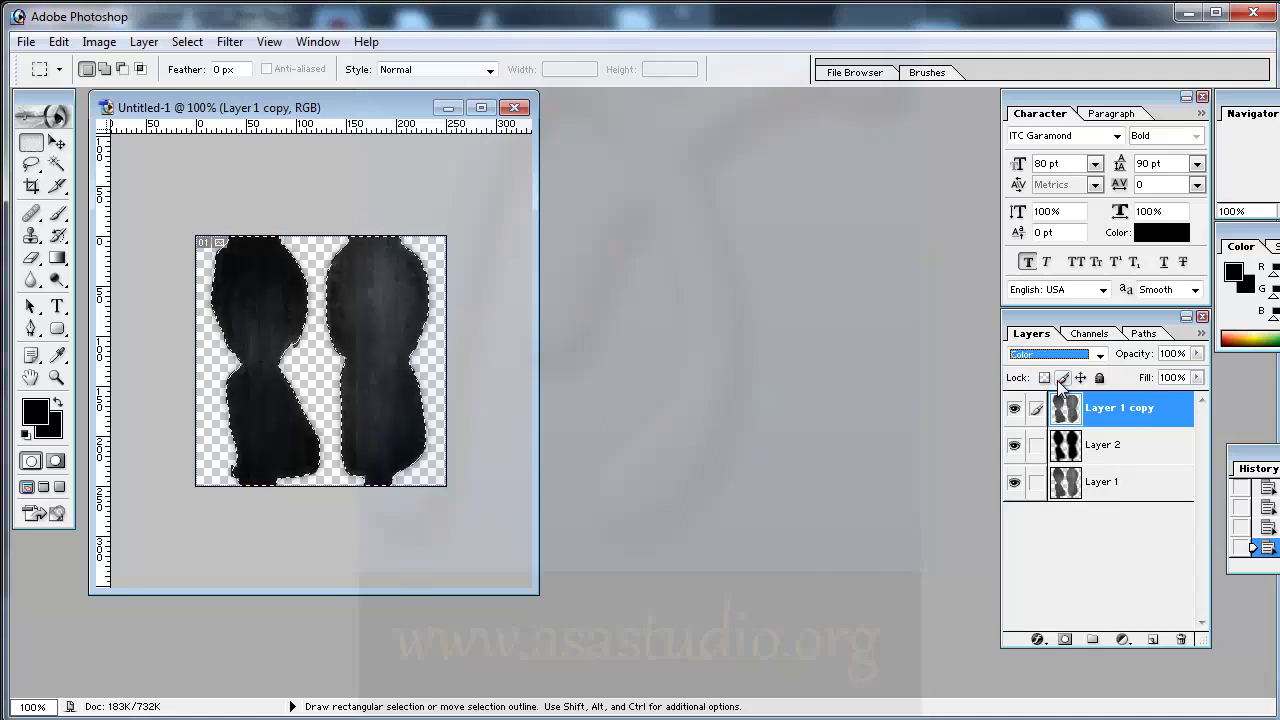
{"action": "key", "text": "Down"}
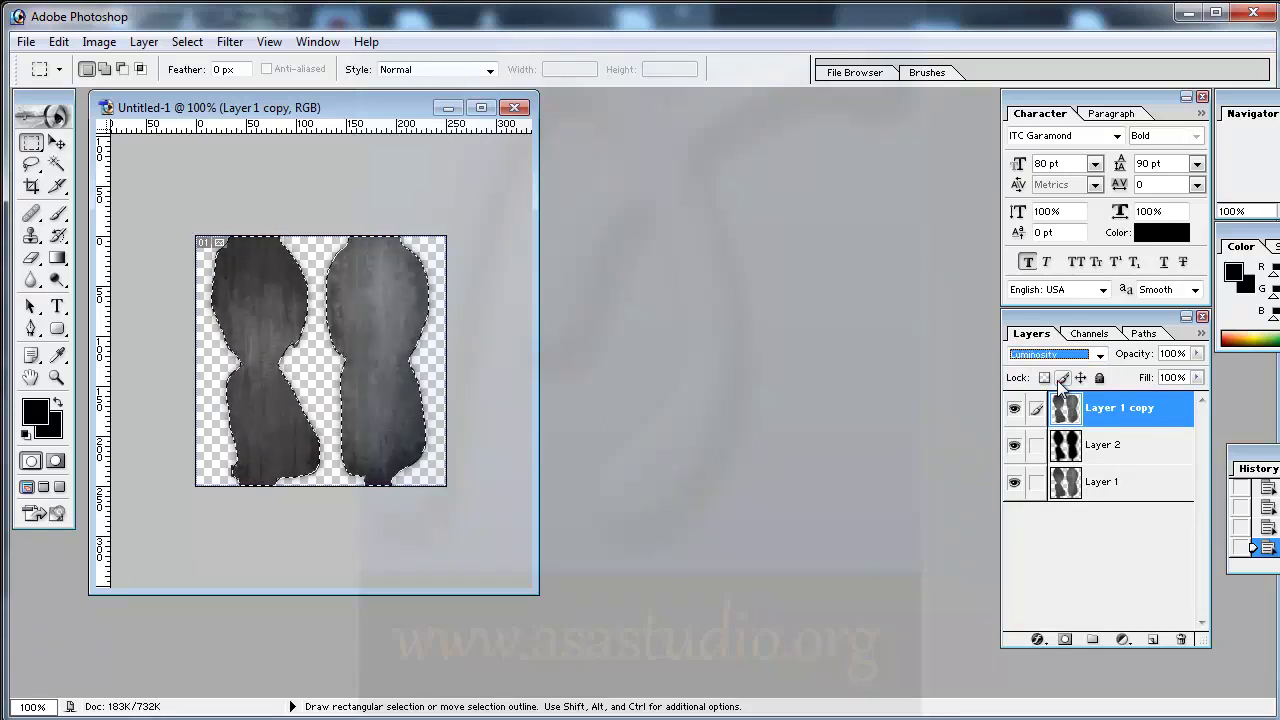
{"action": "key", "text": "Up"}
{"action": "key", "text": "Up"}
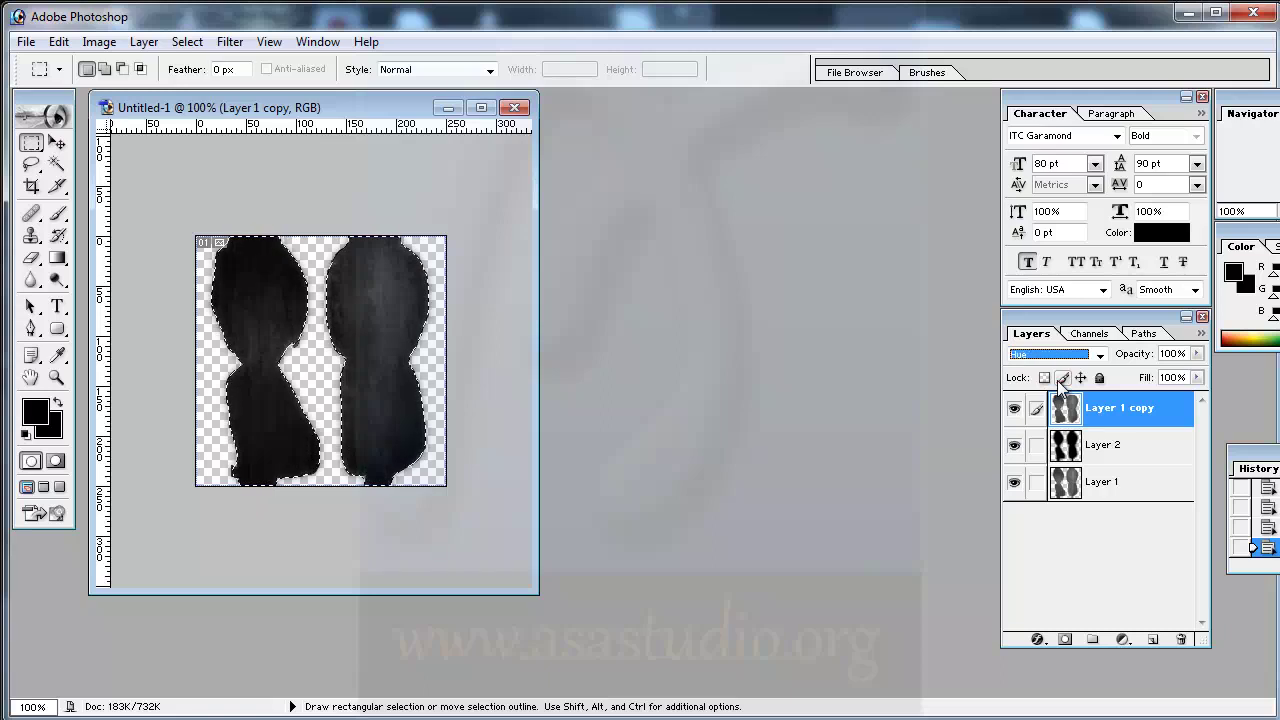
{"action": "key", "text": "Down"}
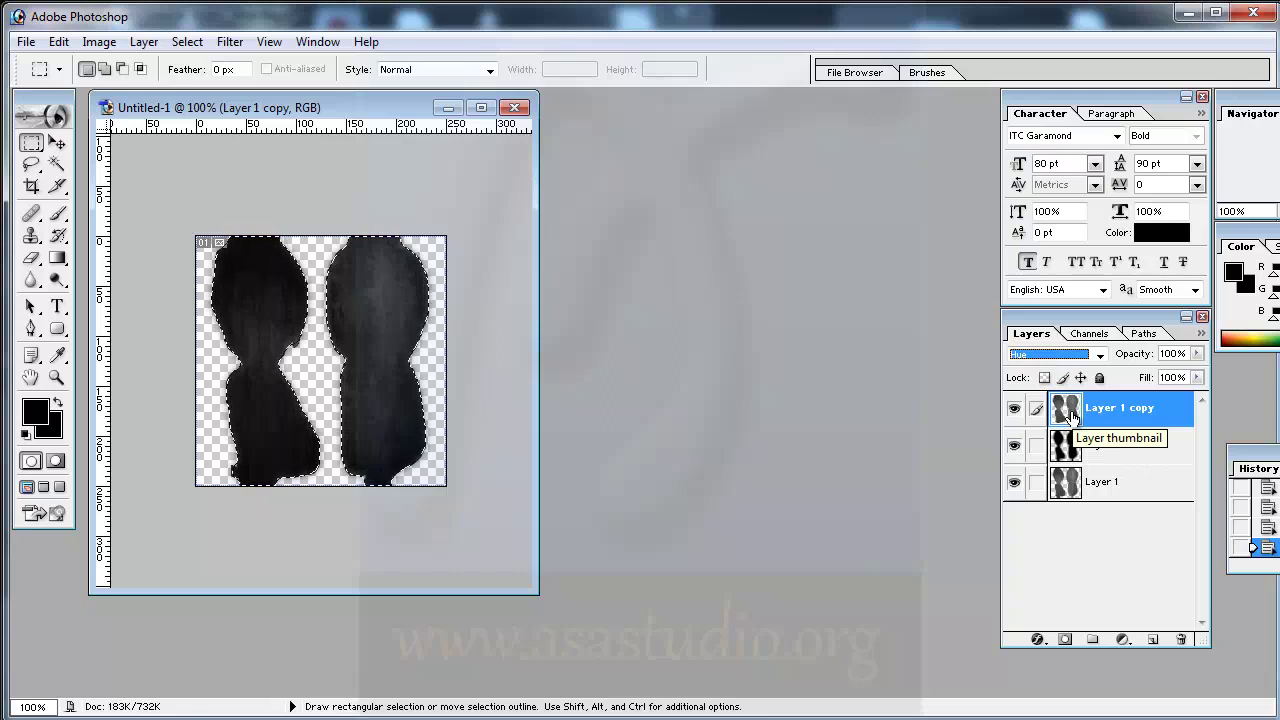
- Switch Layer 2's blend mode to Dissolve
{"action": "left_click", "coordinate": [1097, 446]}
{"action": "left_click", "coordinate": [1075, 358]}
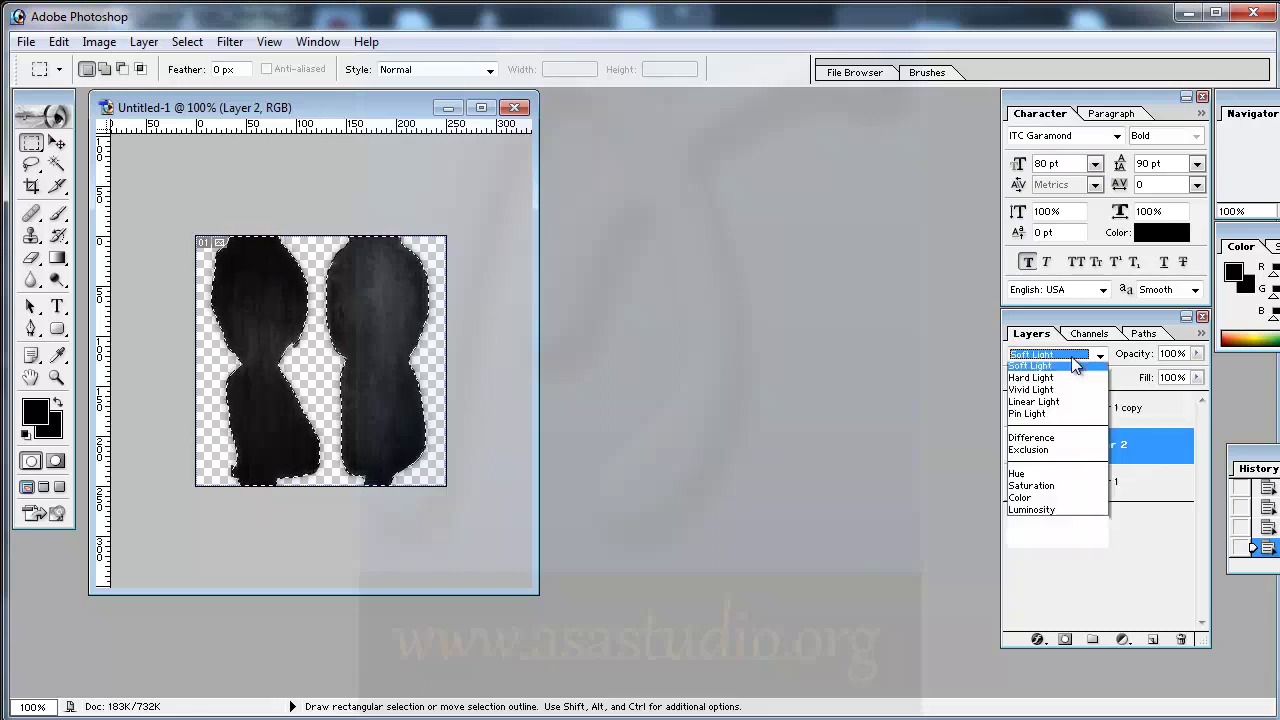
{"action": "left_click", "coordinate": [1057, 378]}
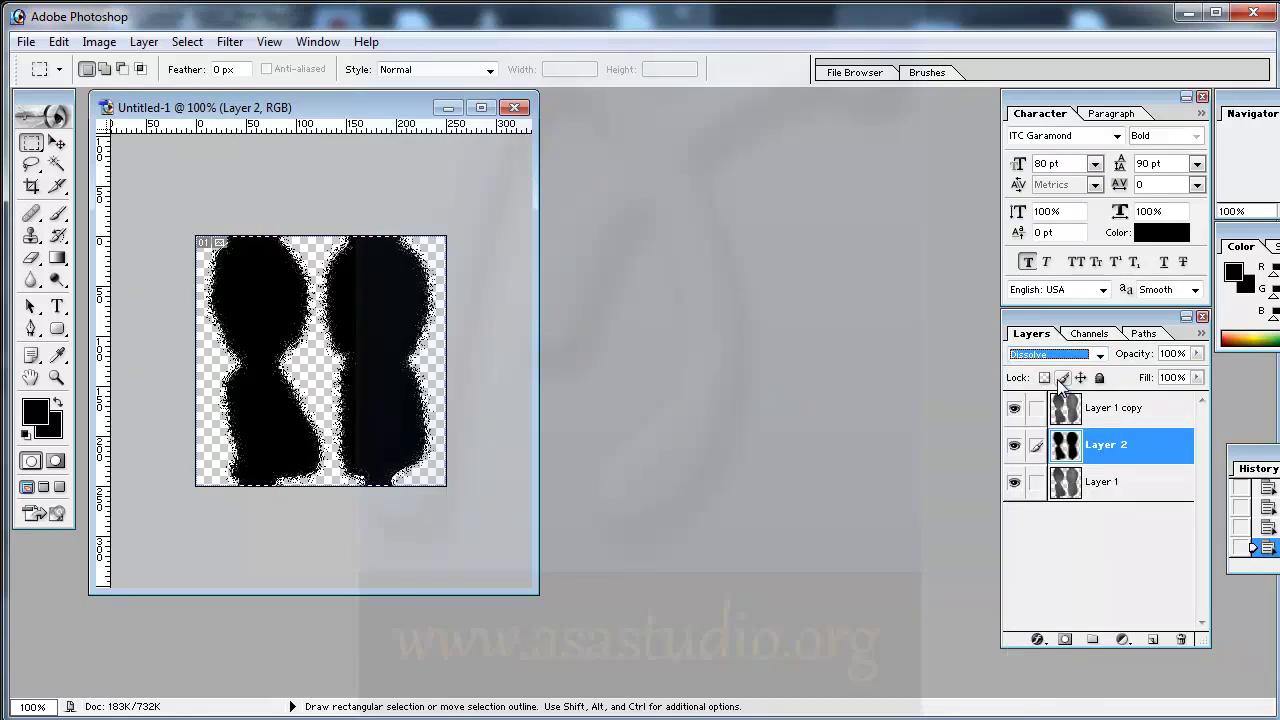
{"action": "left_click", "coordinate": [1100, 405]}
{"action": "left_click", "coordinate": [1100, 446]}
{"action": "left_click", "coordinate": [420, 456]}
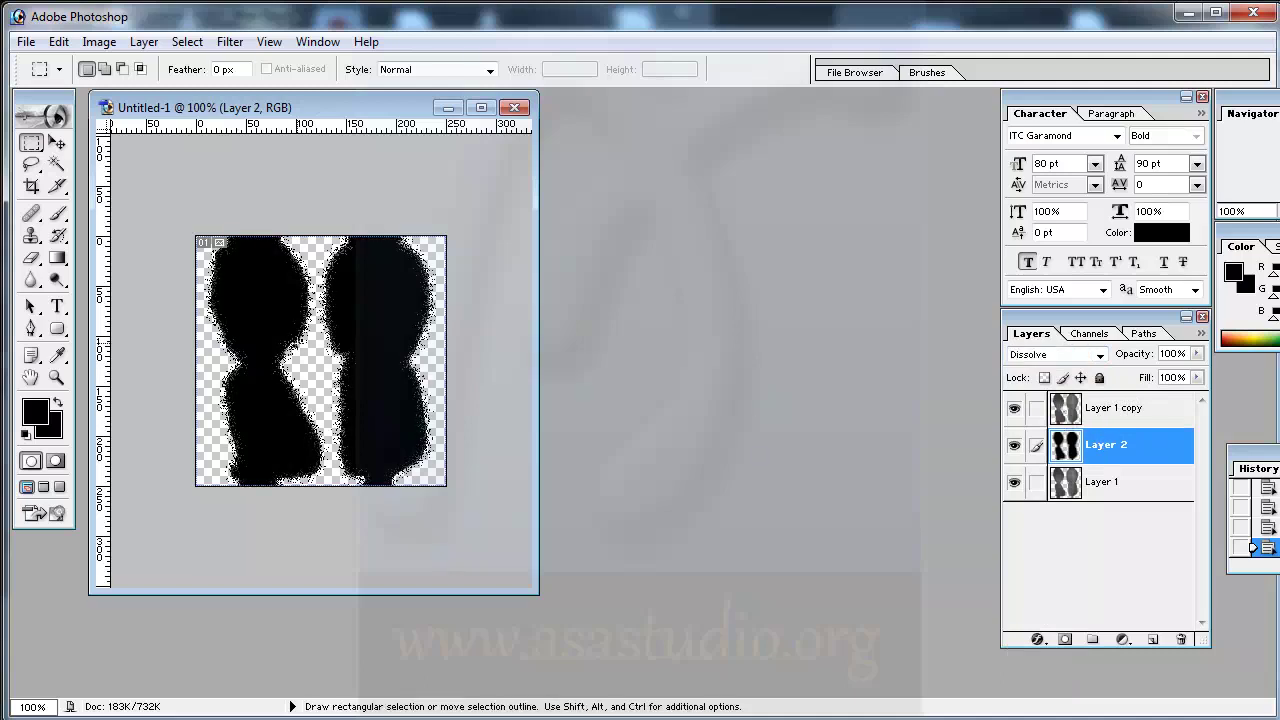
- Set Layer 1 copy to Normal blending at 34% opacity
{"action": "left_click", "coordinate": [1066, 410]}
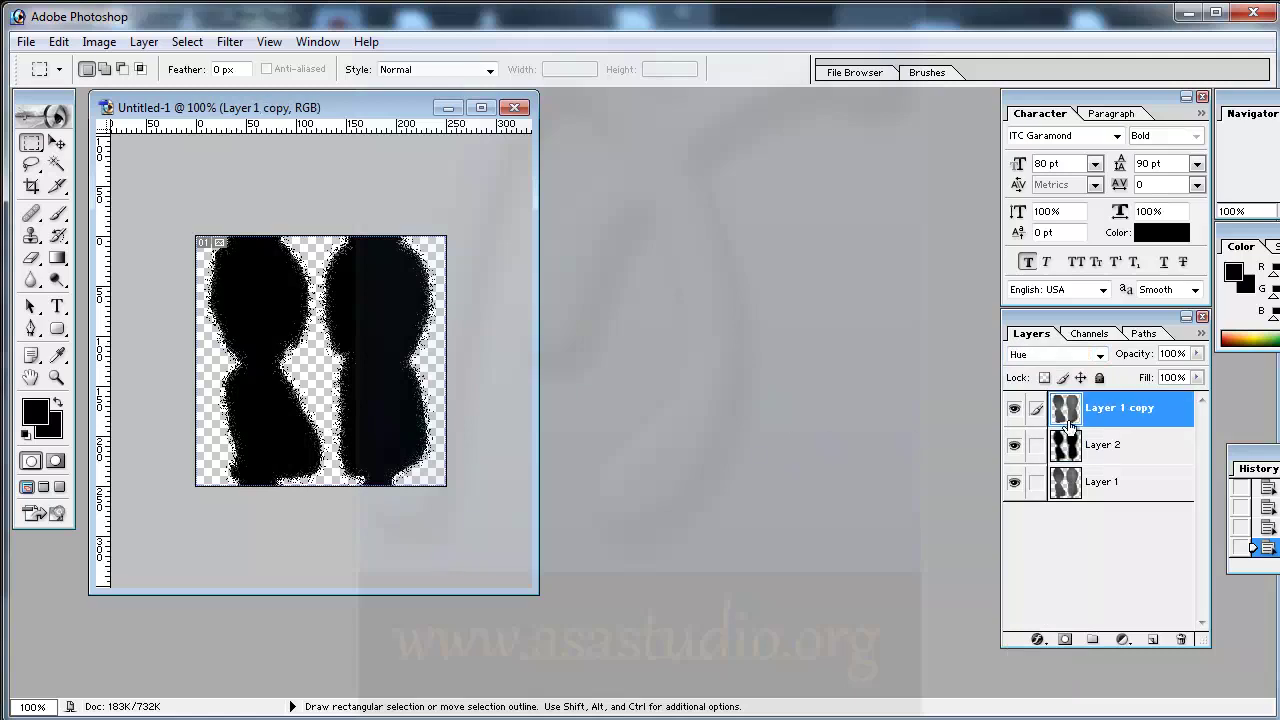
{"action": "left_click", "coordinate": [1054, 362]}
{"action": "left_click", "coordinate": [1051, 372]}
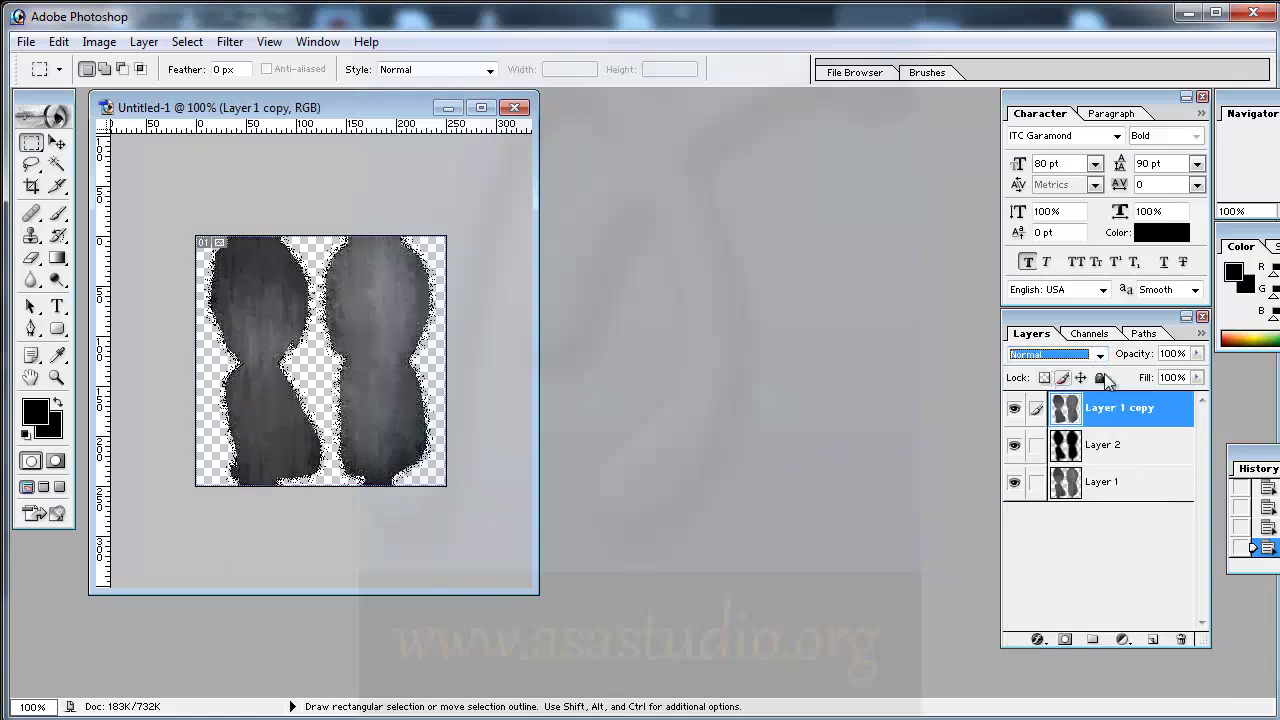
{"action": "left_click", "coordinate": [1197, 354]}
{"action": "left_click_drag", "start_coordinate": [1201, 375], "coordinate": [1131, 378]}
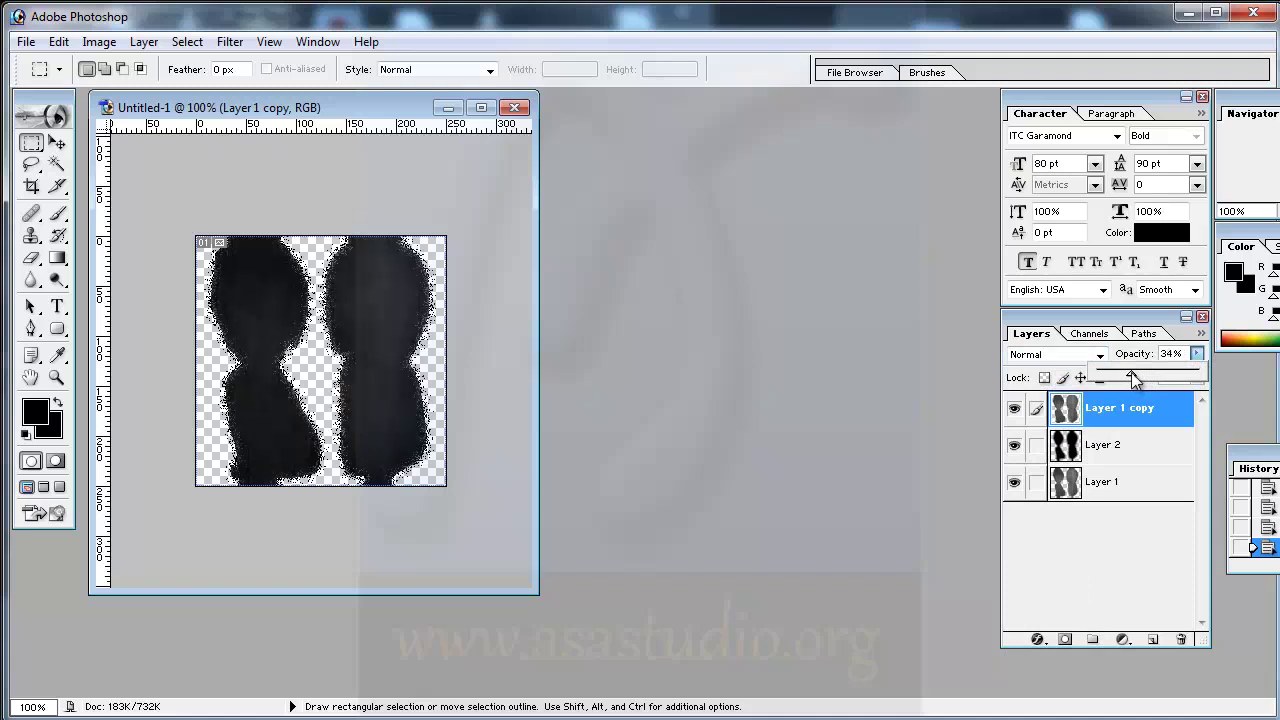
- Open File > Save for Web and proceed to the save dialog
{"action": "left_click", "coordinate": [26, 42]}
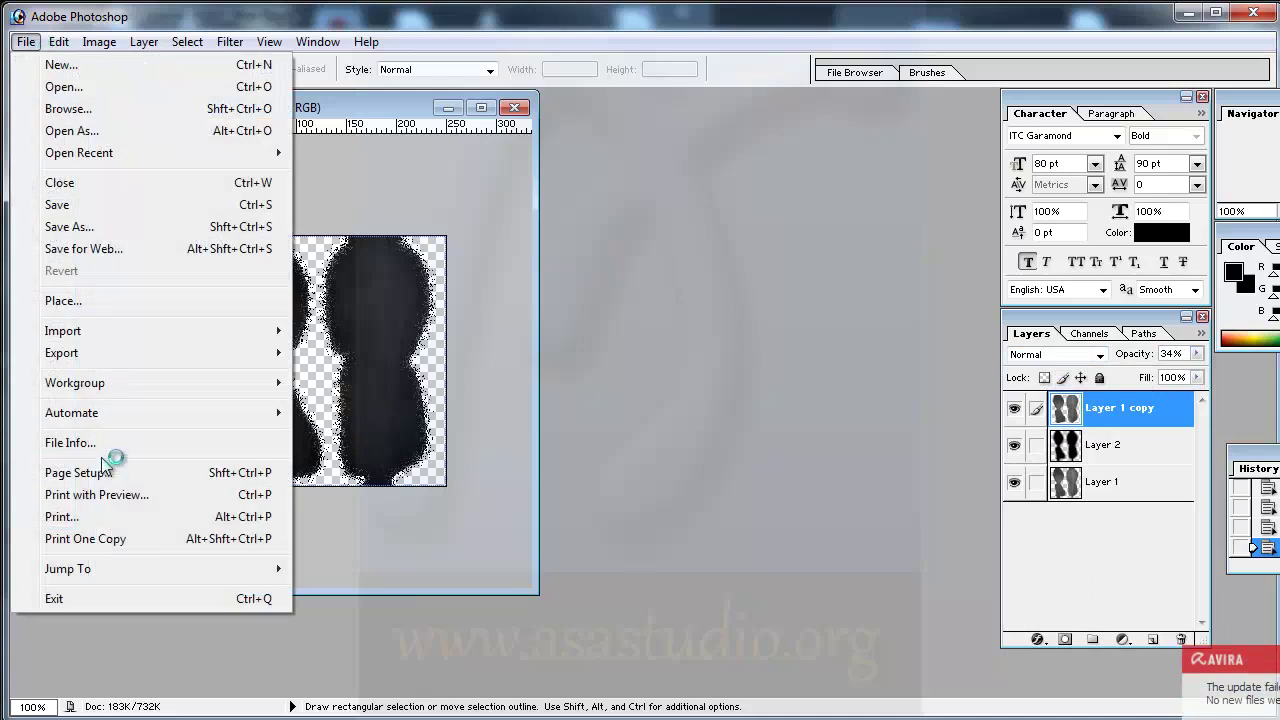
{"action": "left_click", "coordinate": [75, 248]}
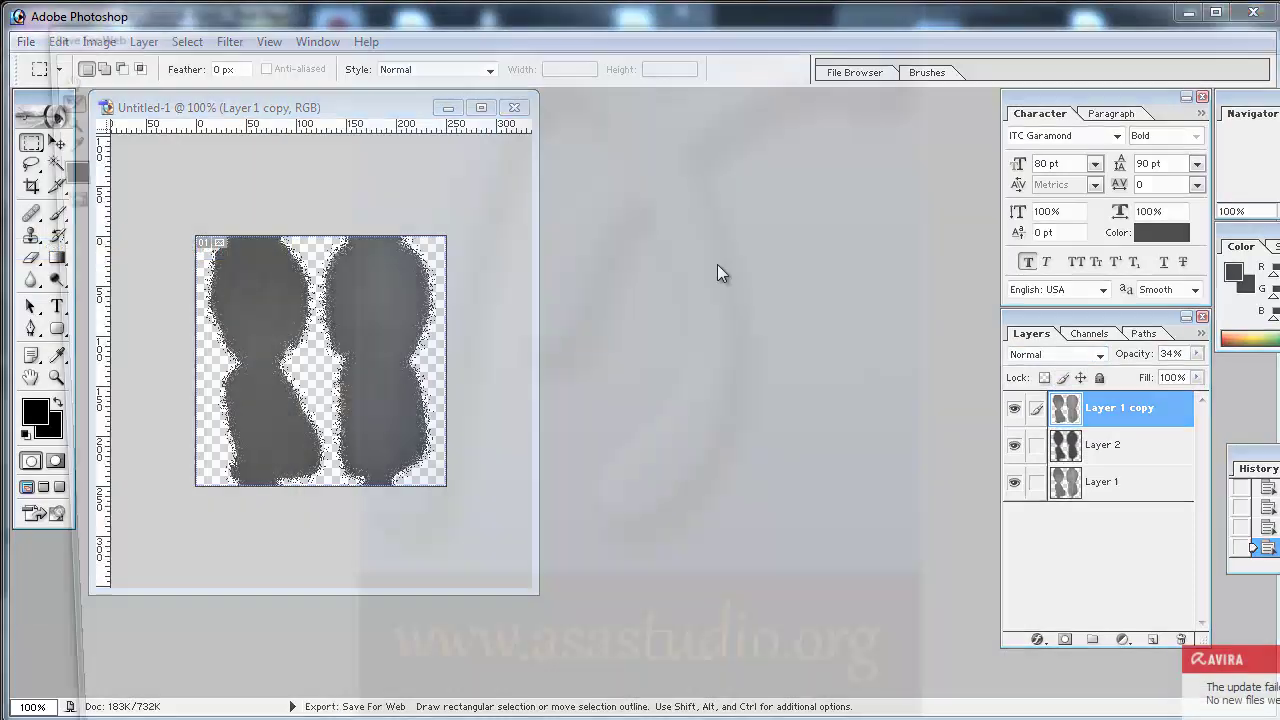
{"action": "key", "text": "Return"}
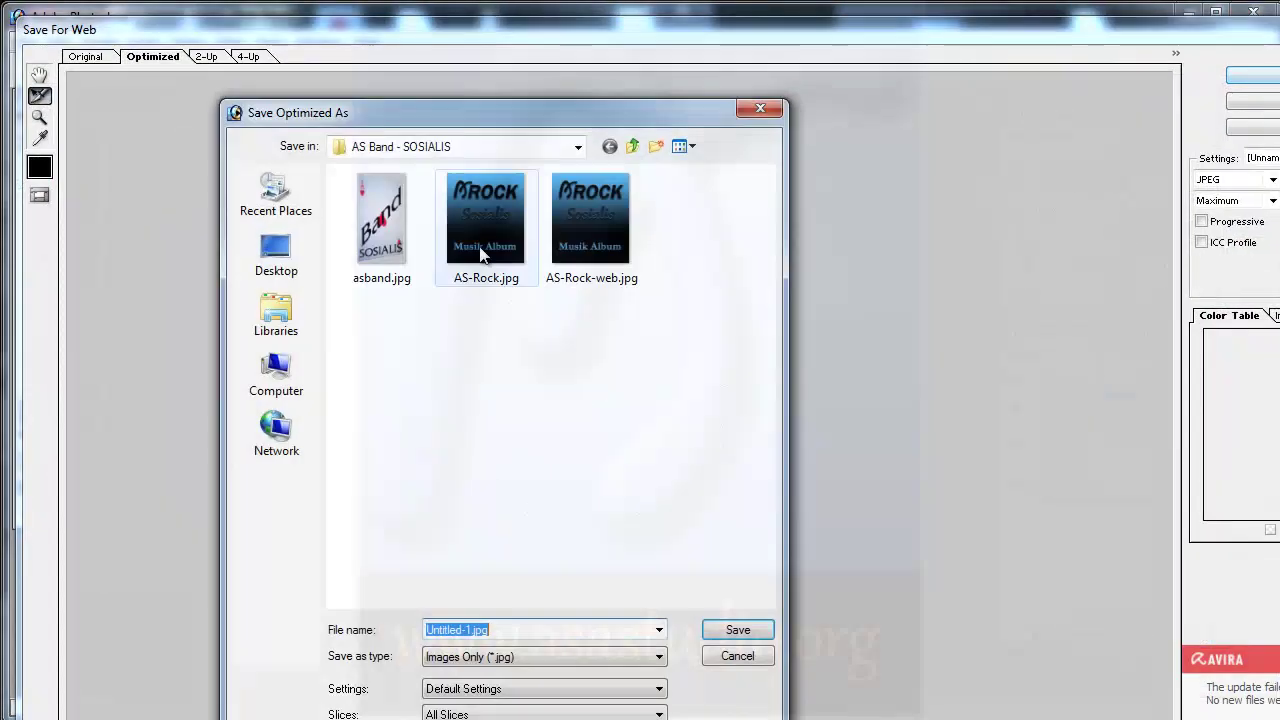
- Browse to Desktop/unity_mobil/tutorial_mobil/Assets/Material, then cancel to change the format
{"action": "left_click", "coordinate": [364, 150]}
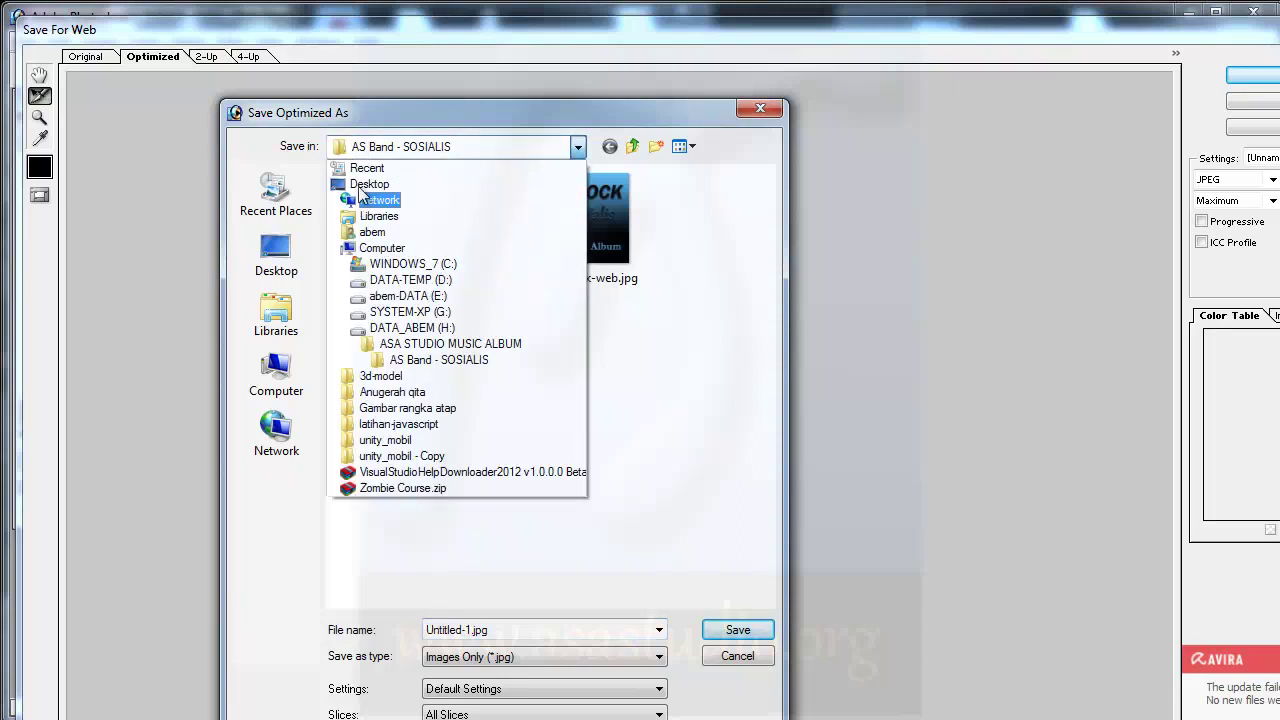
{"action": "left_click", "coordinate": [365, 184]}
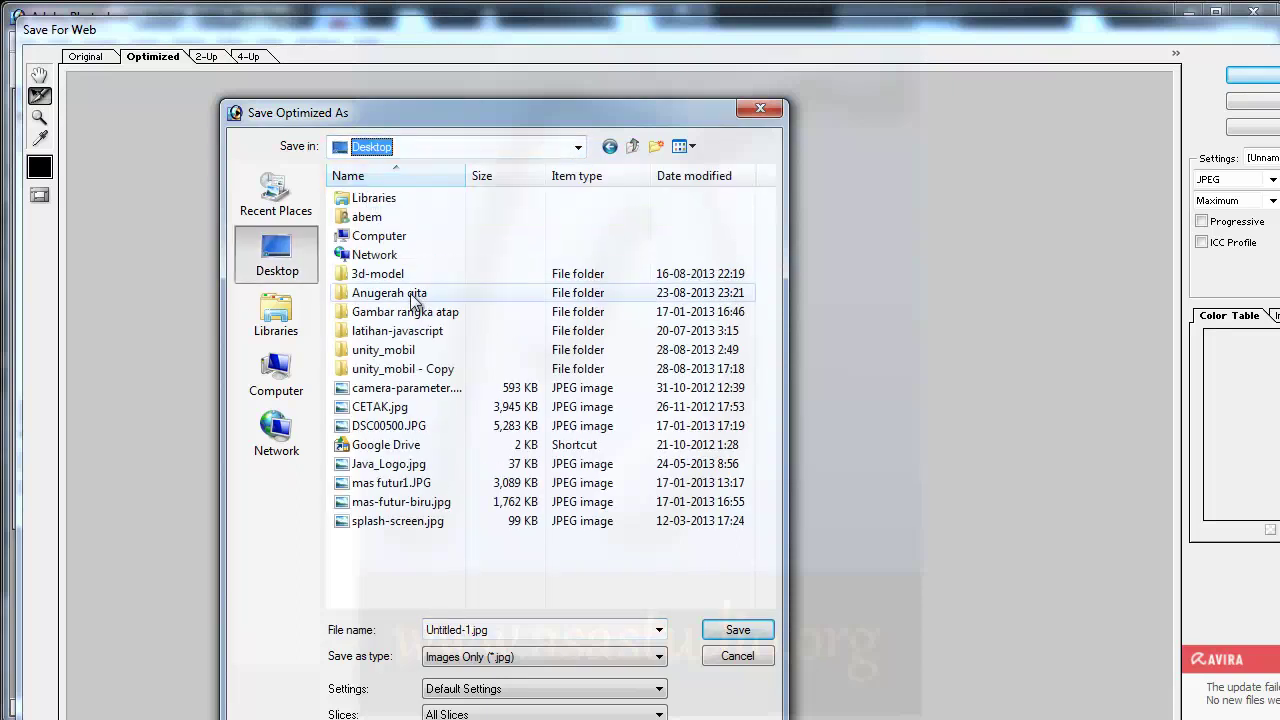
{"action": "double_click", "coordinate": [378, 350]}
{"action": "double_click", "coordinate": [378, 243]}
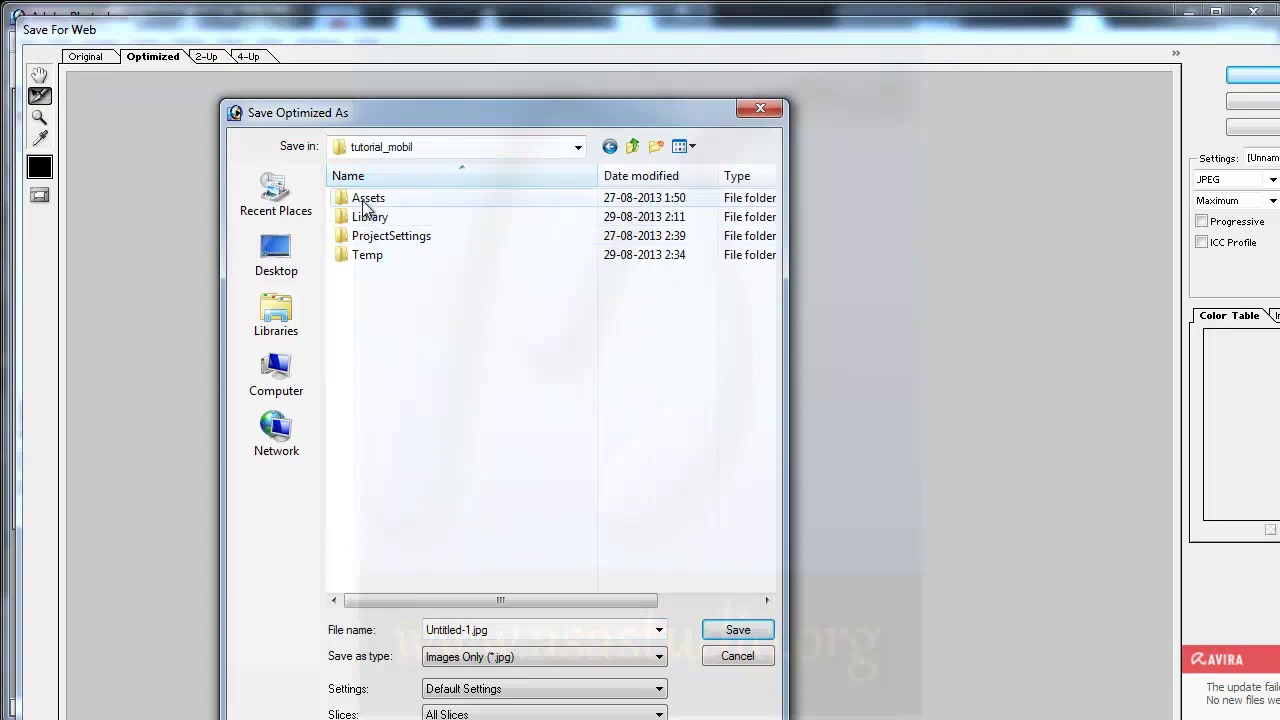
{"action": "double_click", "coordinate": [366, 200]}
{"action": "double_click", "coordinate": [365, 217]}
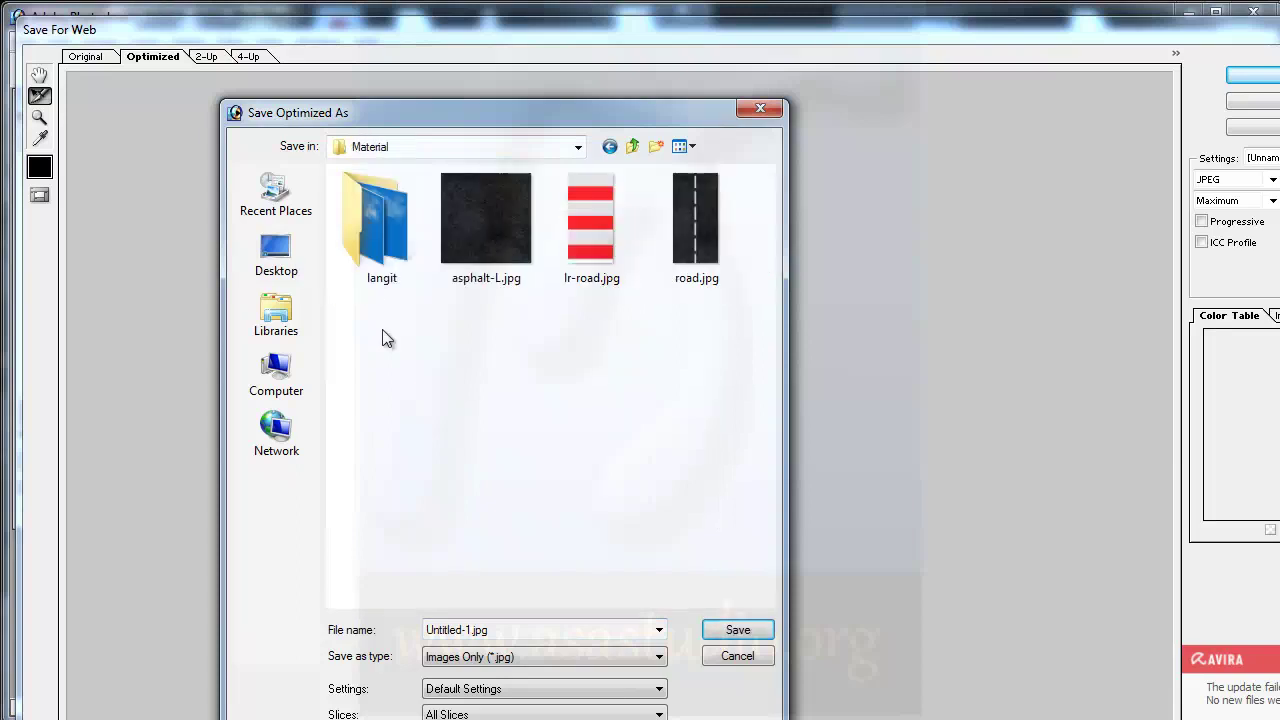
{"action": "double_click", "coordinate": [514, 627]}
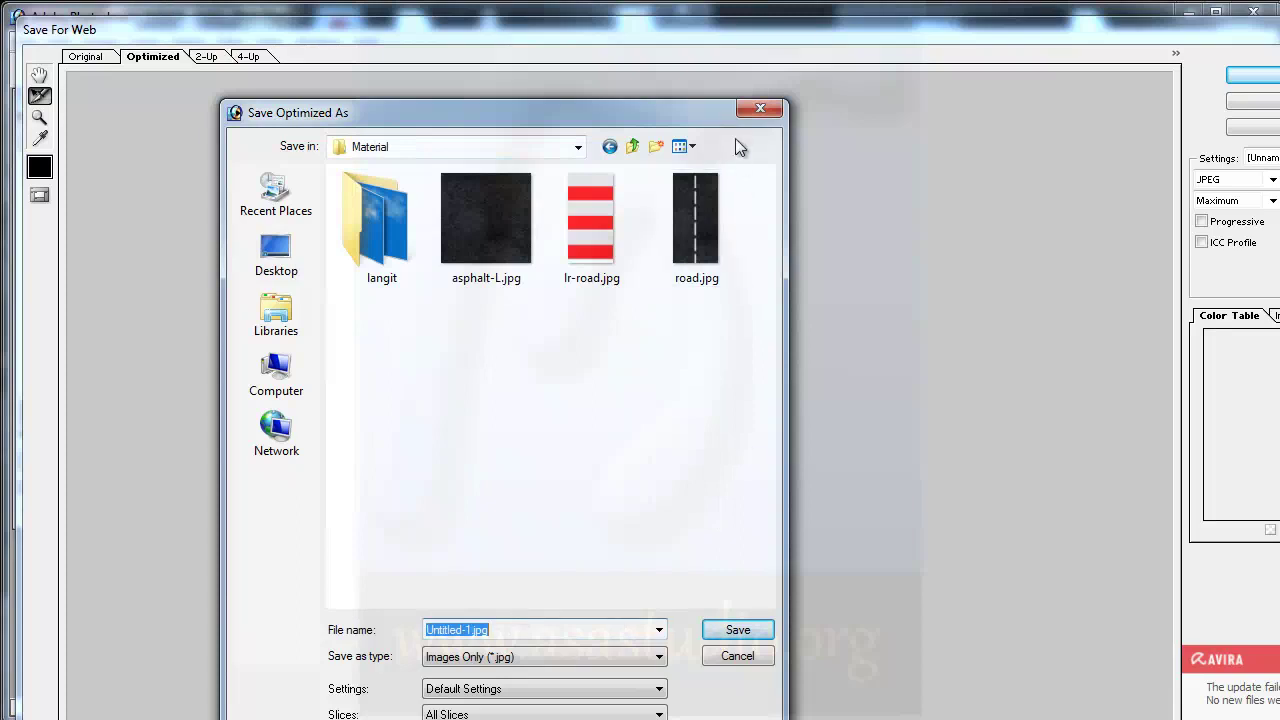
{"action": "left_click", "coordinate": [755, 110]}
- Switch the web export format to PNG-24 with transparency
{"action": "left_click", "coordinate": [1250, 180]}
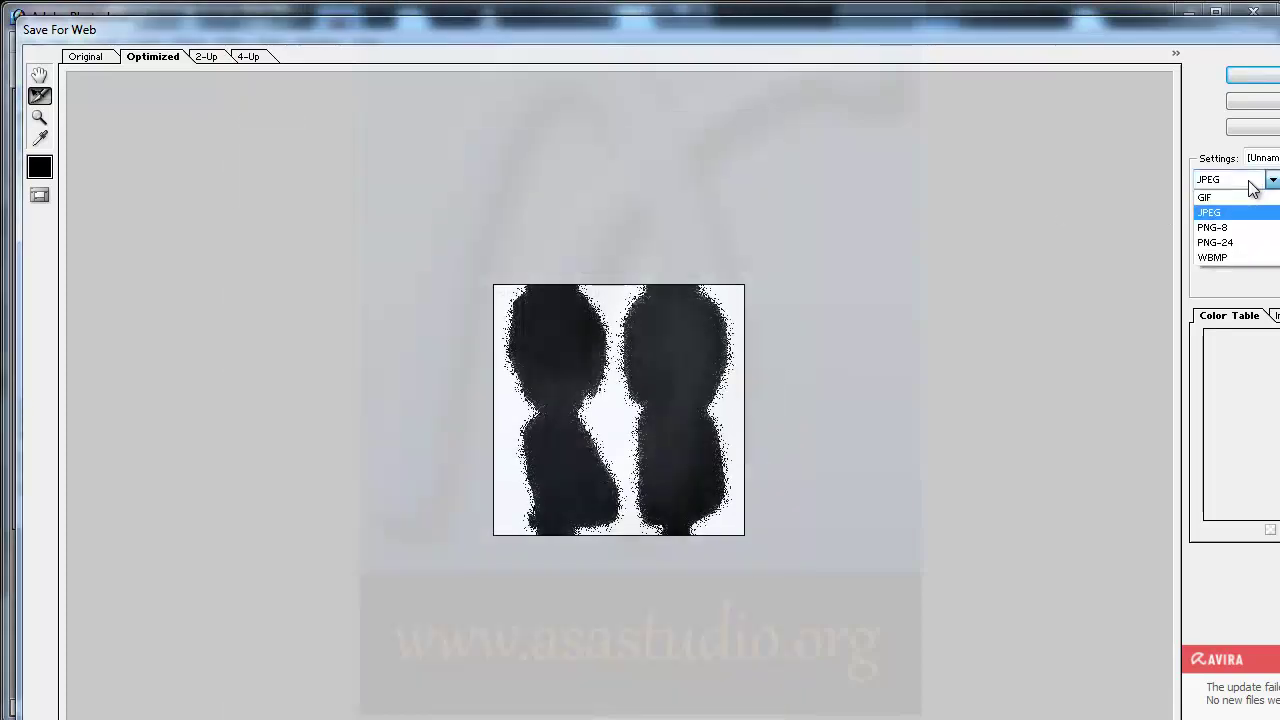
{"action": "left_click", "coordinate": [1232, 242]}
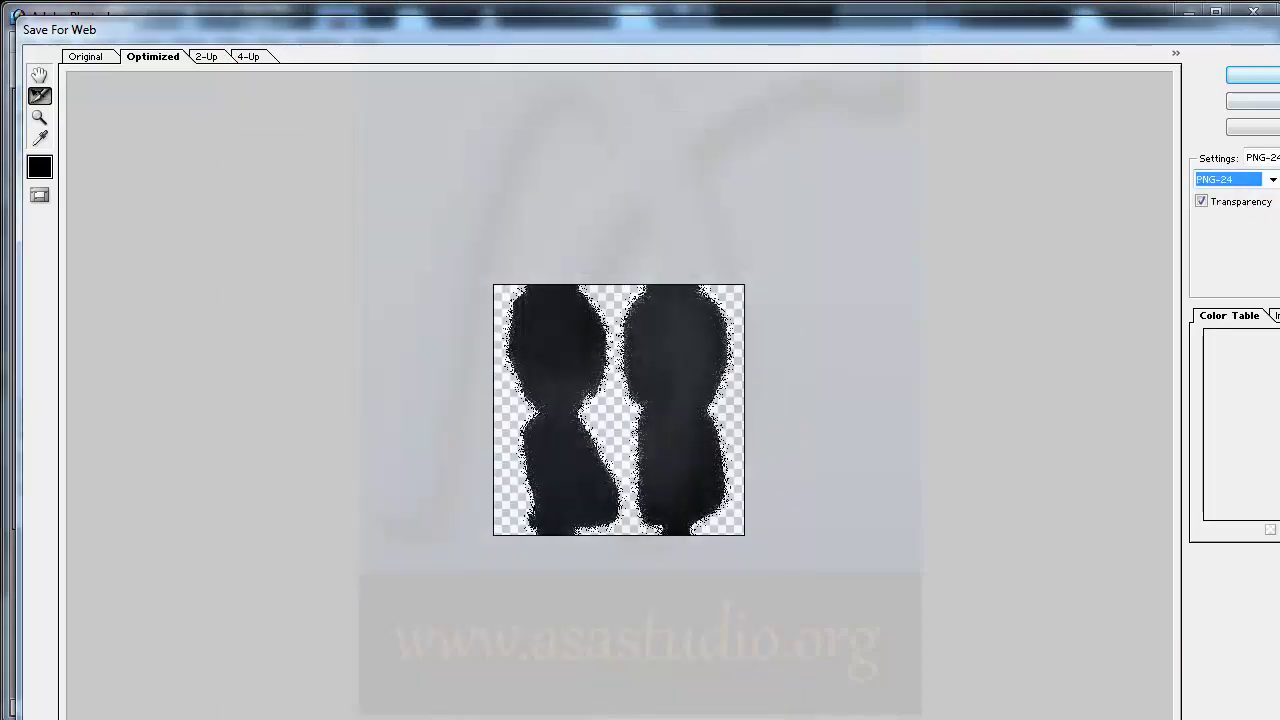
{"action": "key", "text": "Return"}
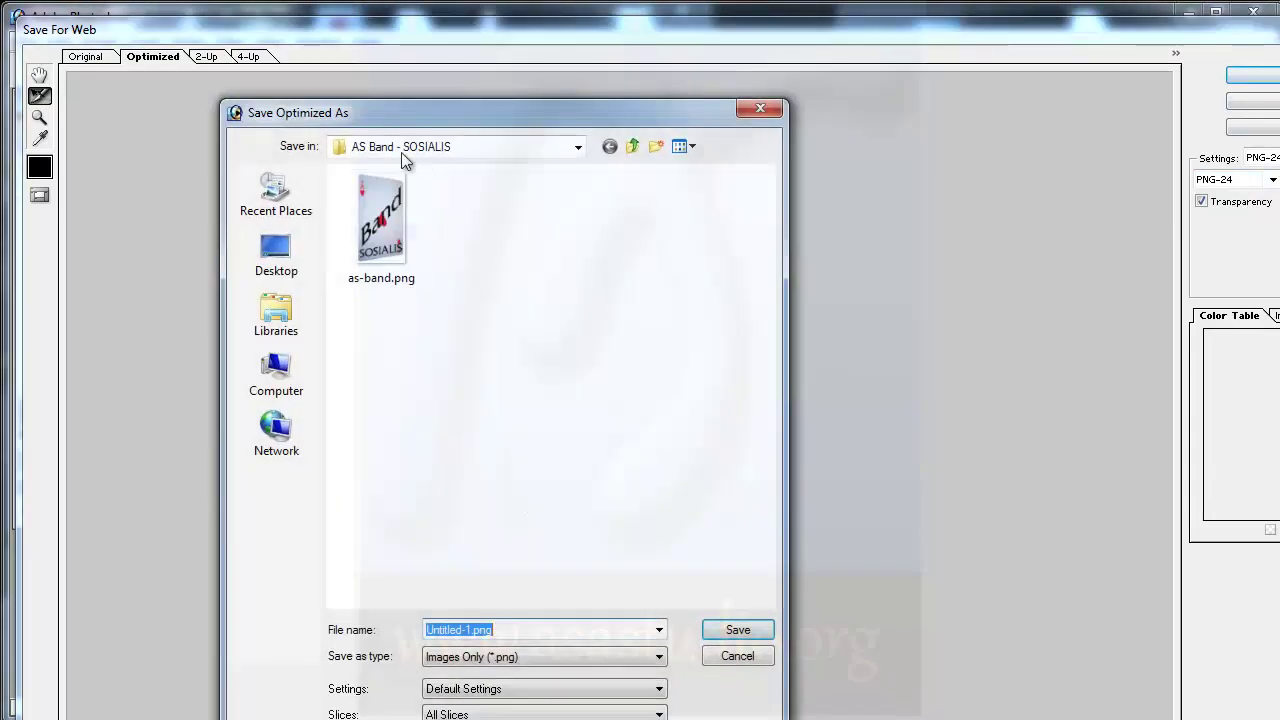
- Save it as GesekanBan in Assets/Material, then close Untitled-1 without saving
{"action": "left_click", "coordinate": [401, 150]}
{"action": "left_click", "coordinate": [288, 262]}
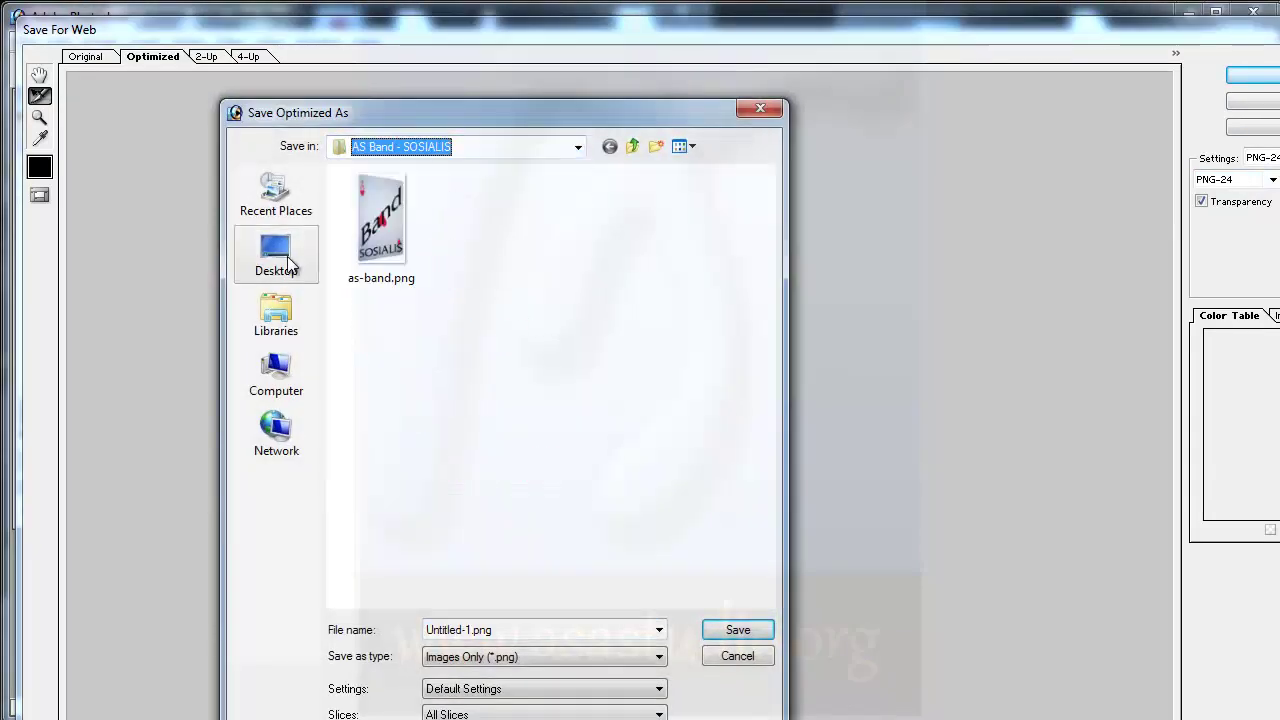
{"action": "left_click", "coordinate": [285, 264]}
{"action": "double_click", "coordinate": [386, 350]}
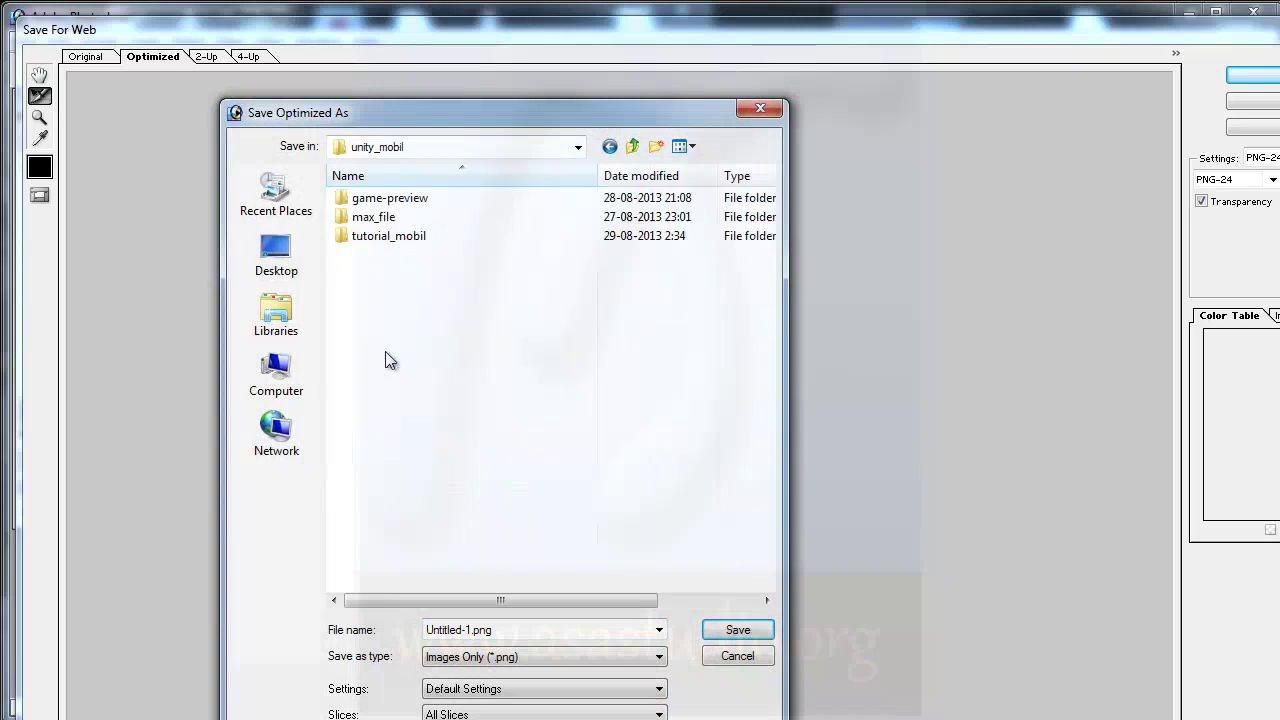
{"action": "double_click", "coordinate": [366, 238]}
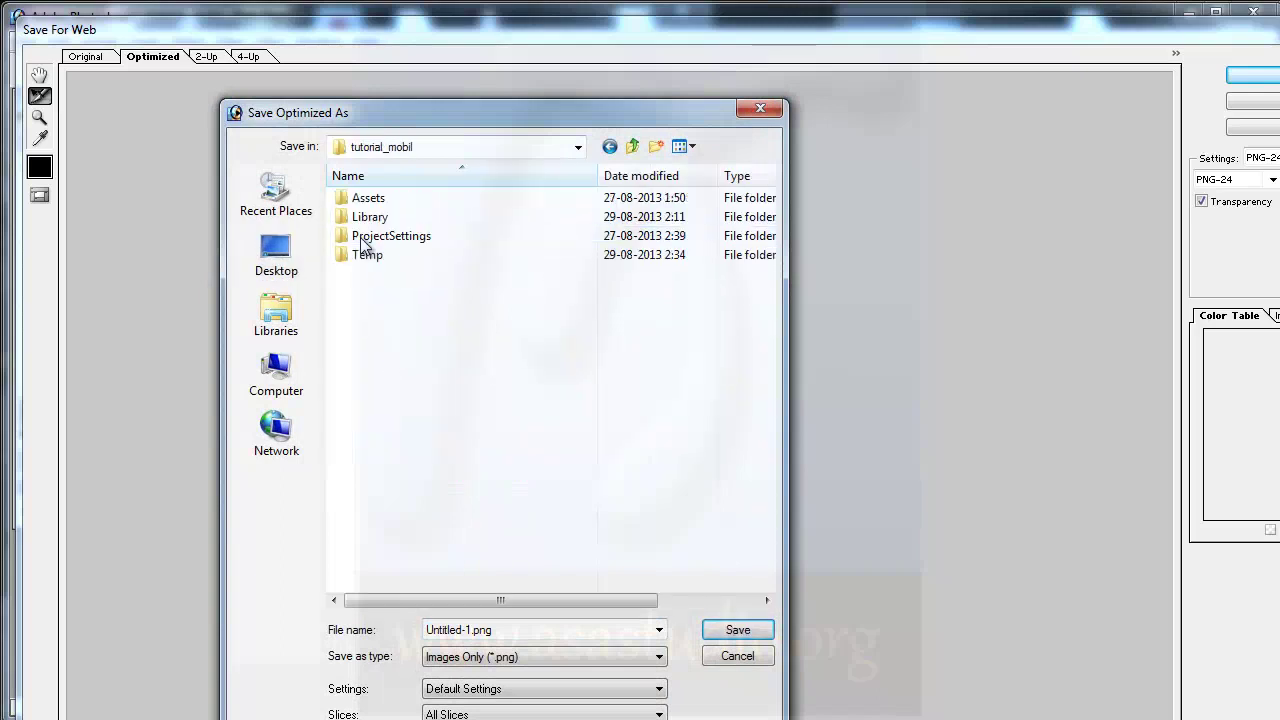
{"action": "double_click", "coordinate": [366, 199]}
{"action": "double_click", "coordinate": [368, 215]}
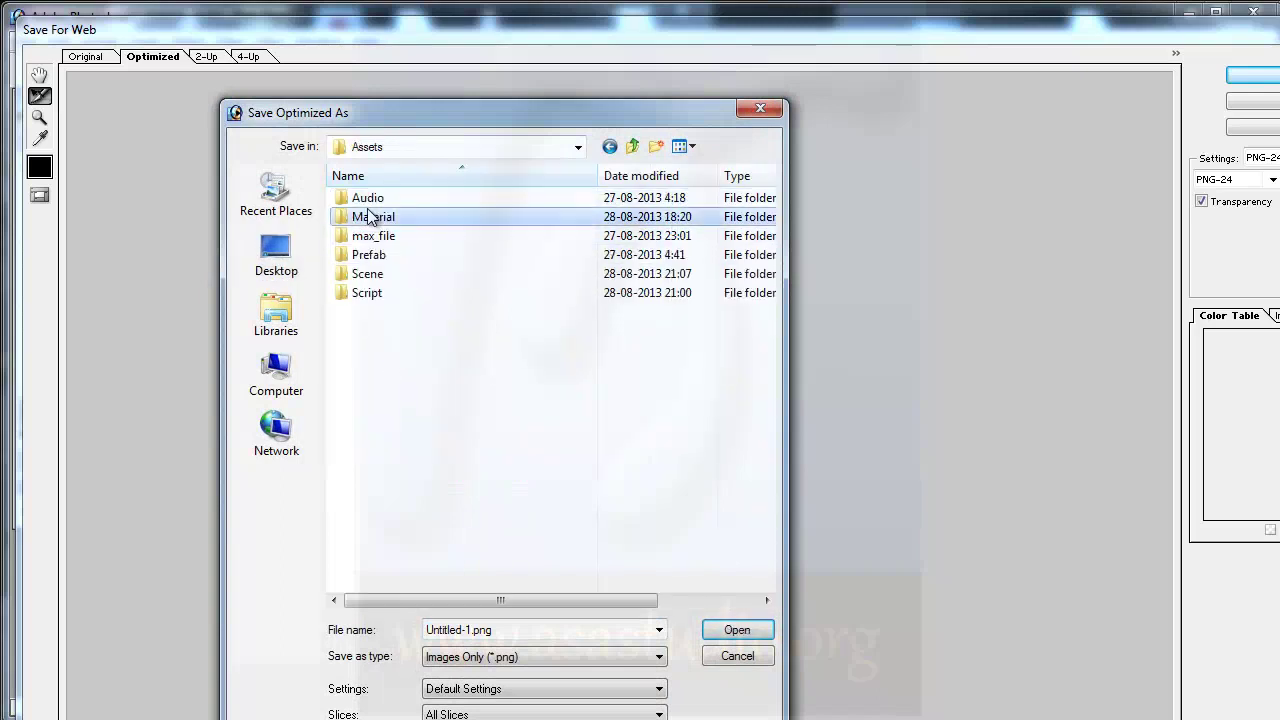
{"action": "left_click", "coordinate": [543, 629]}
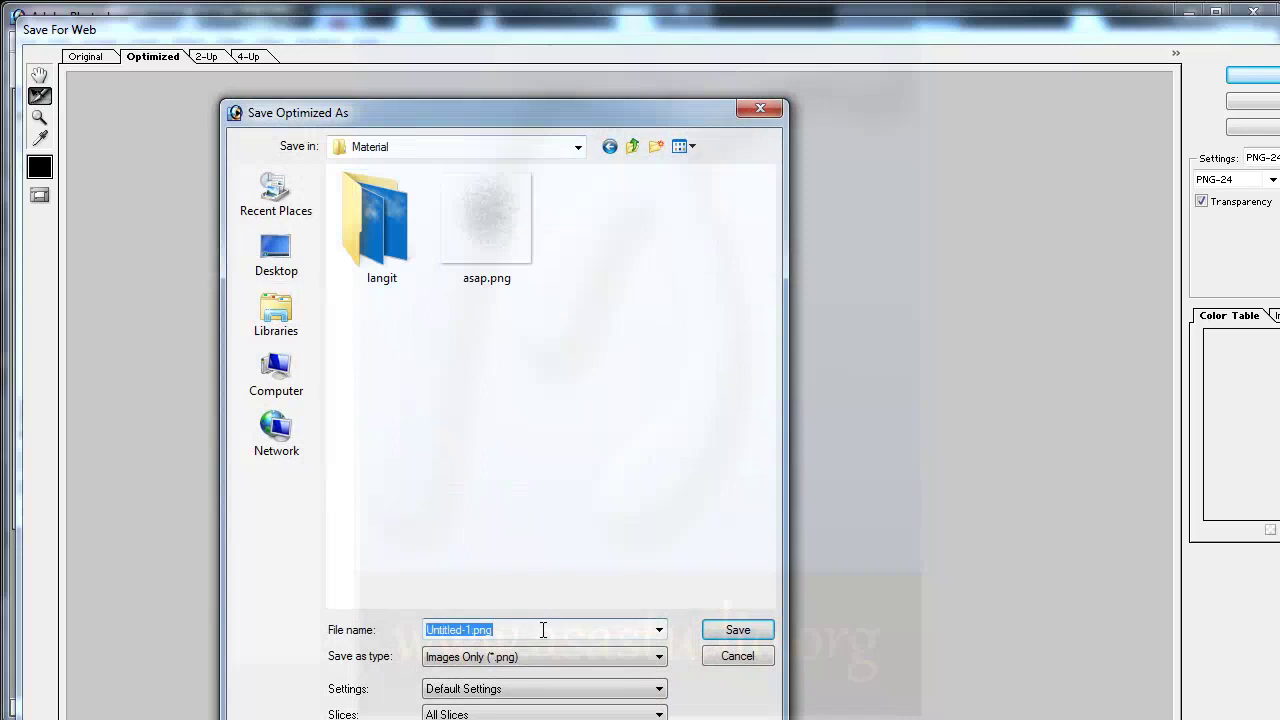
{"action": "type", "text": "g"}
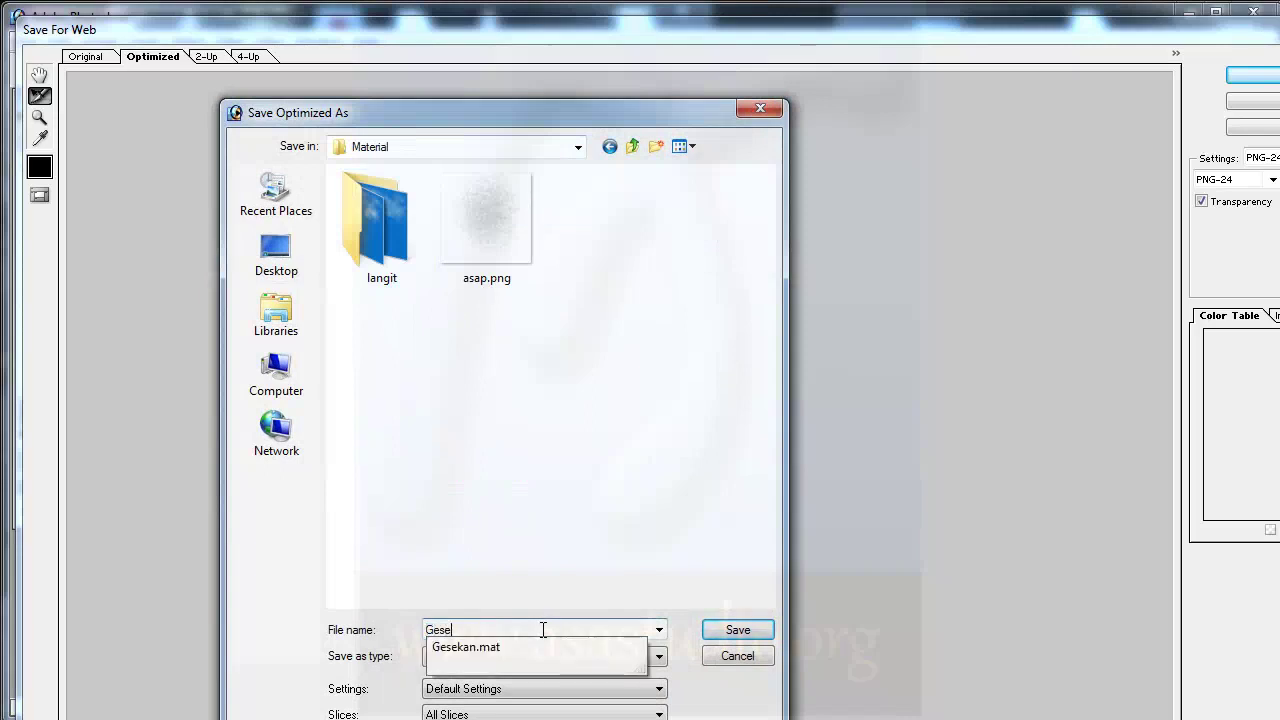
{"action": "type", "text": "Ban"}
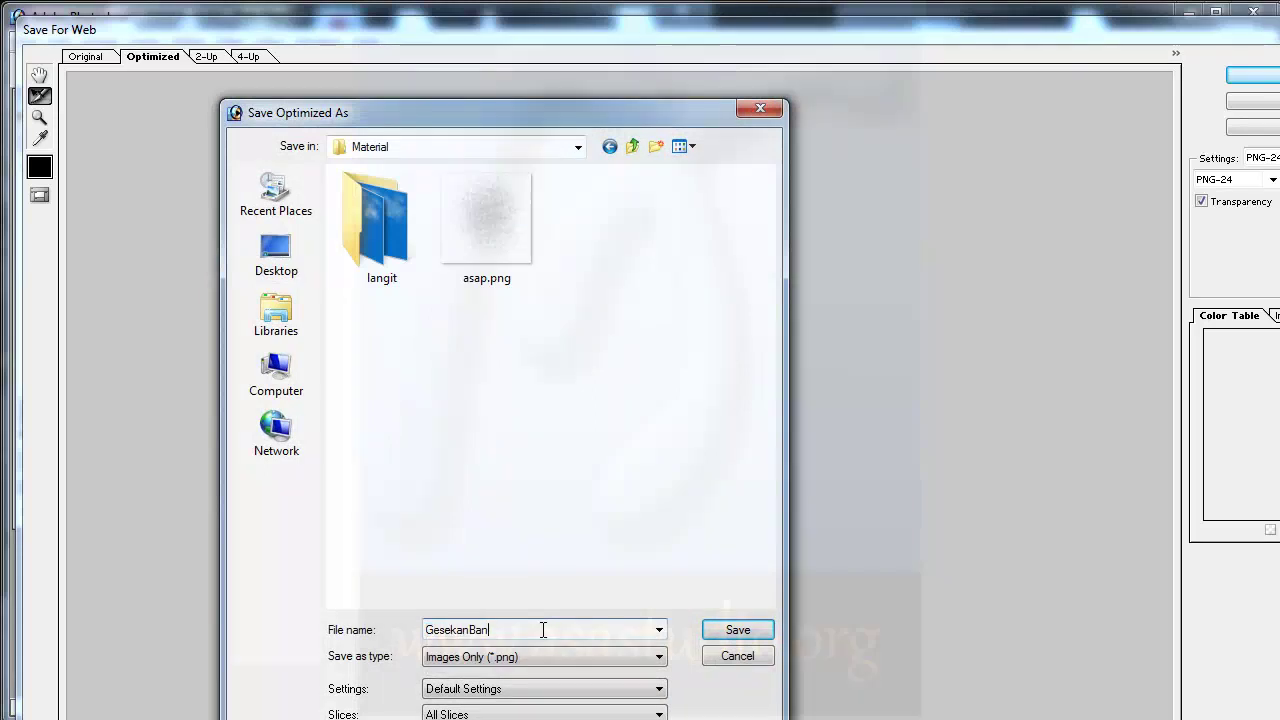
{"action": "left_click", "coordinate": [742, 630]}
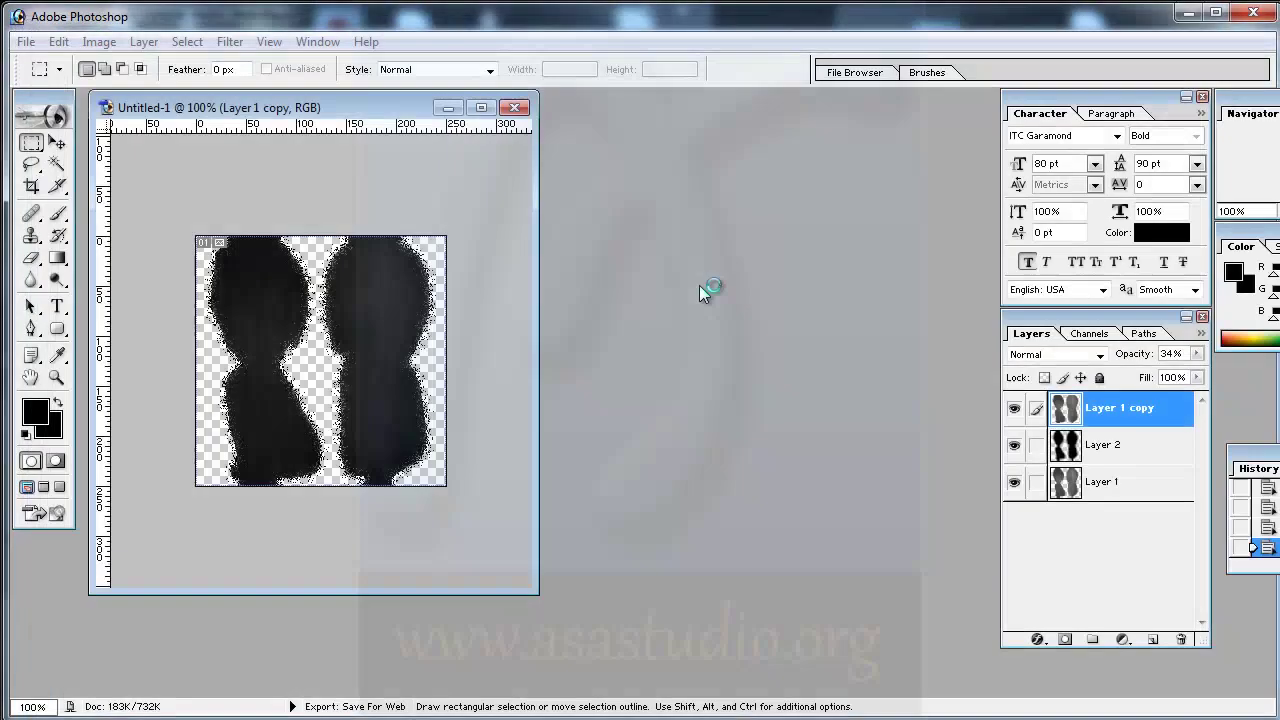
{"action": "left_click", "coordinate": [1253, 13]}
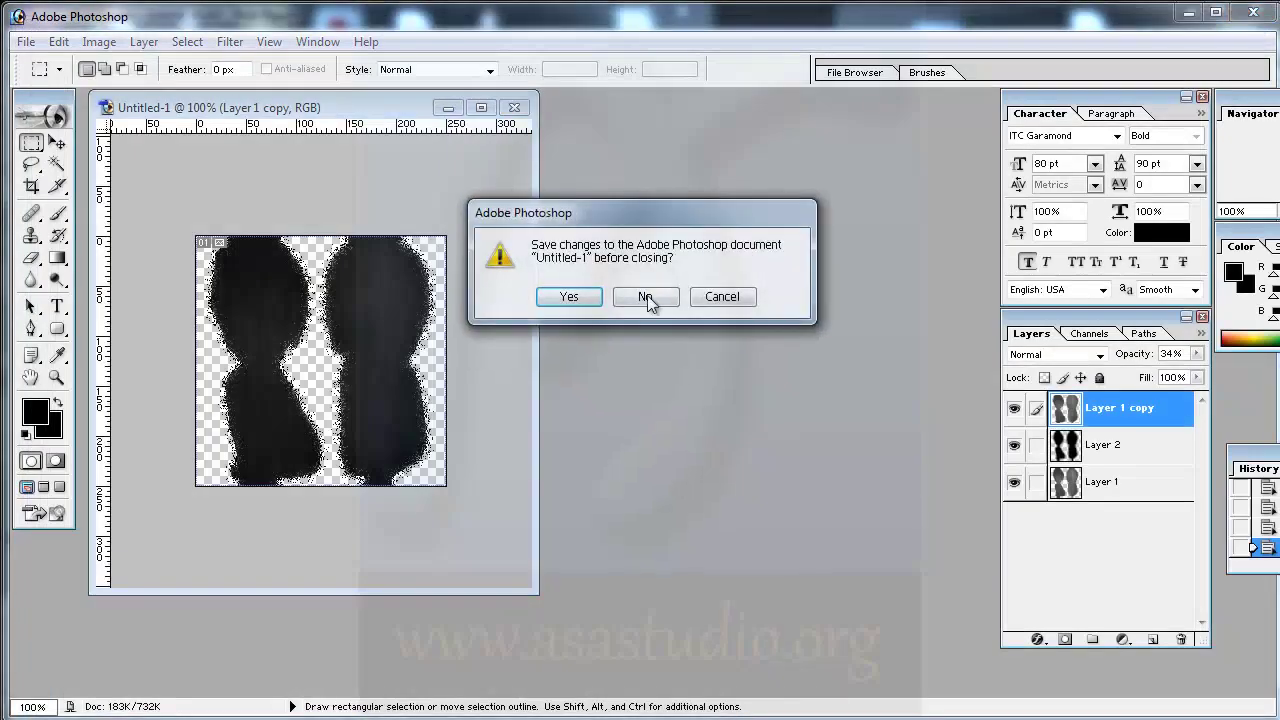
{"action": "left_click", "coordinate": [646, 296]}
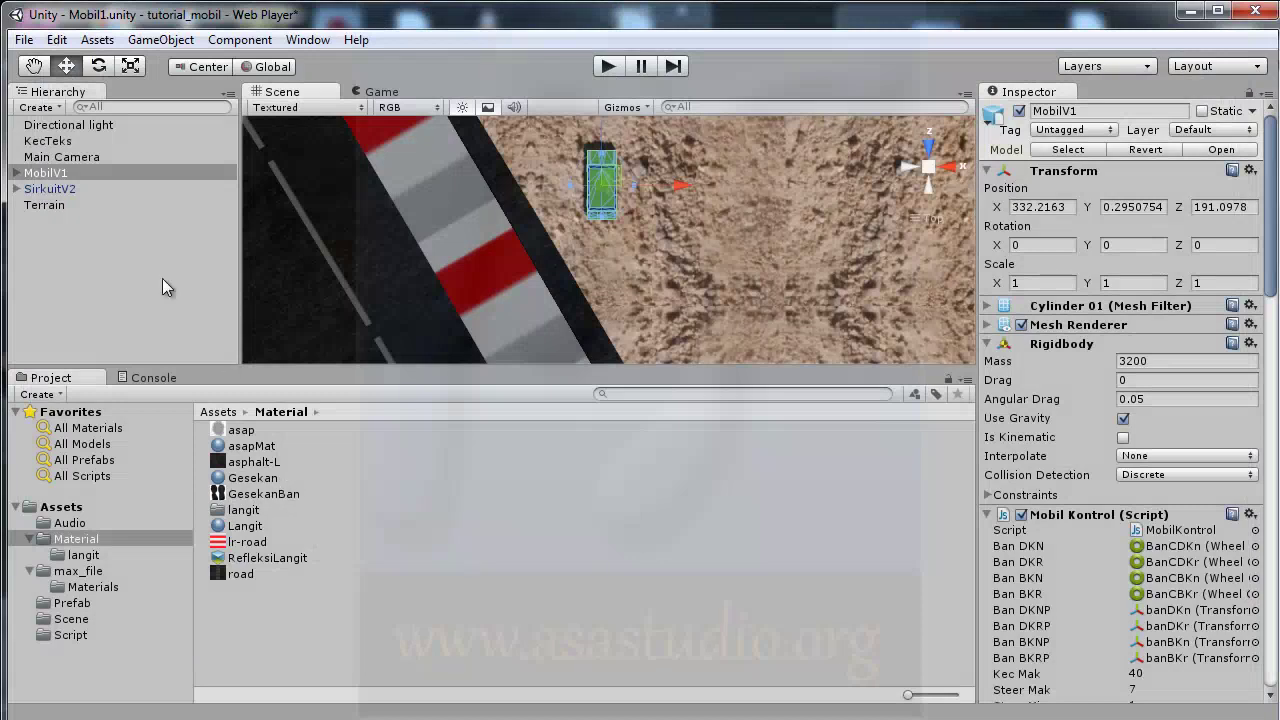
- Add a new Plane to the Unity scene
{"action": "left_click", "coordinate": [163, 42]}
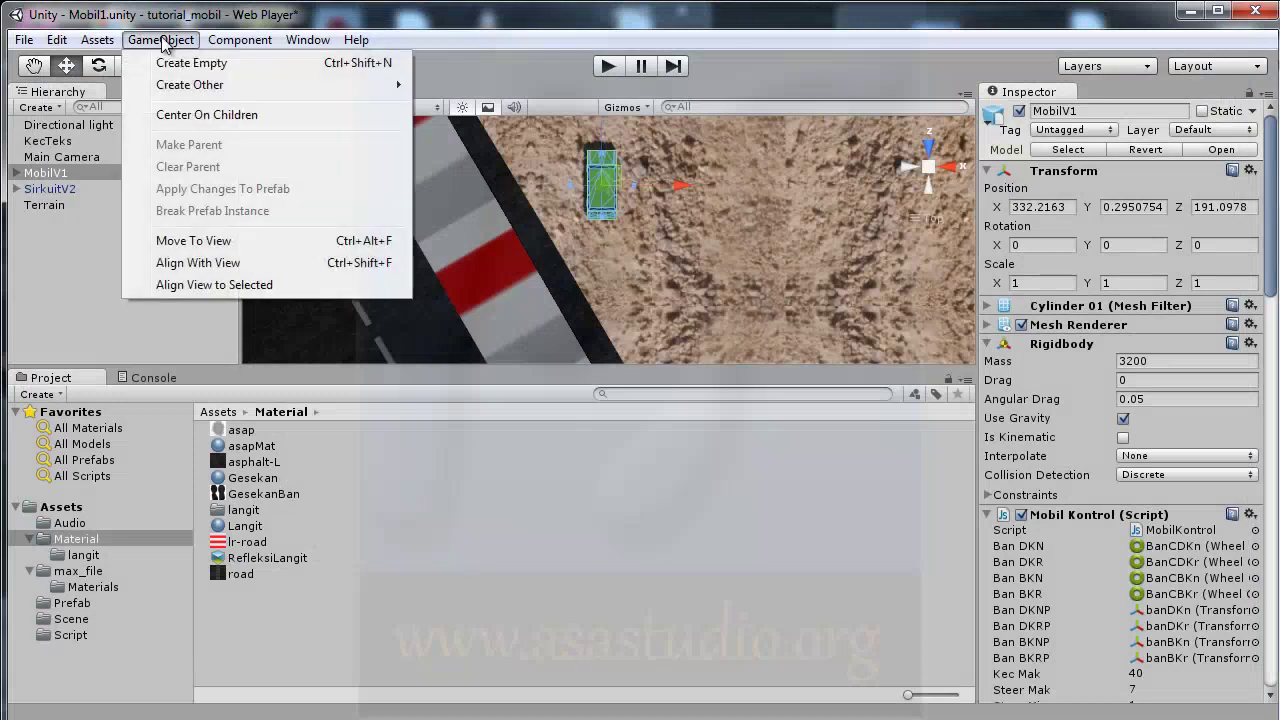
{"action": "mouse_move", "coordinate": [187, 90]}
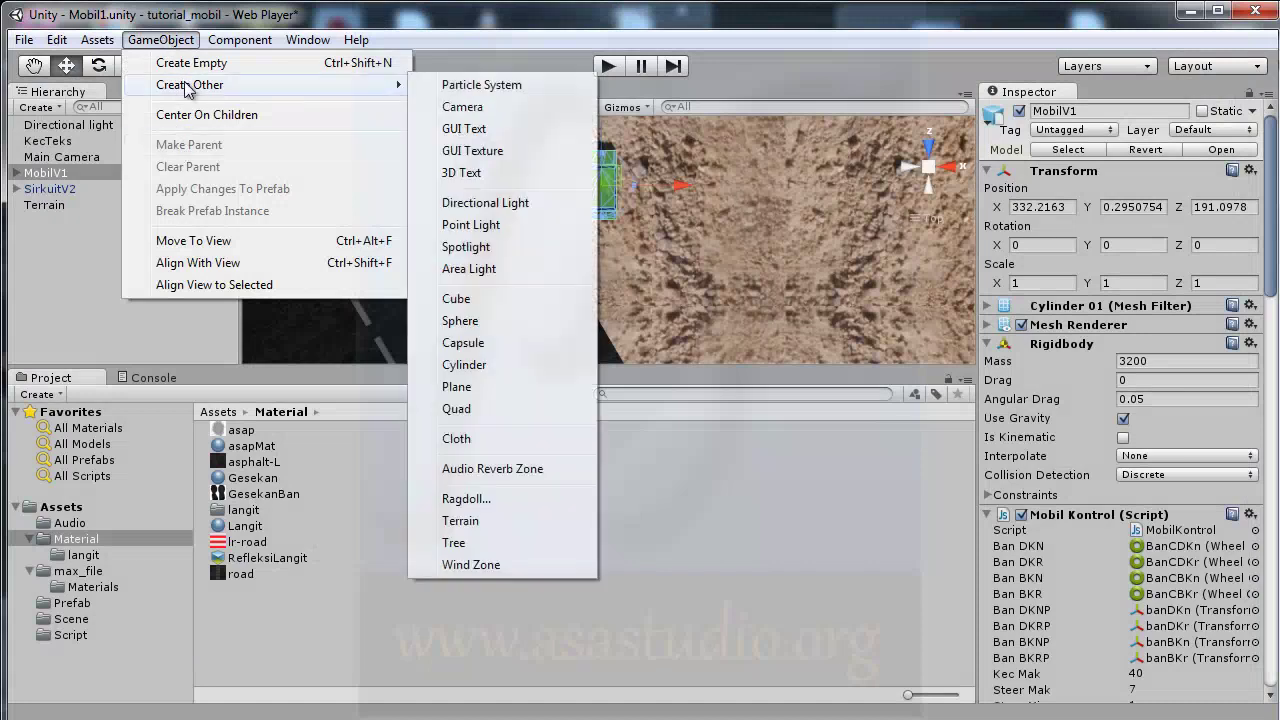
{"action": "left_click", "coordinate": [466, 387]}
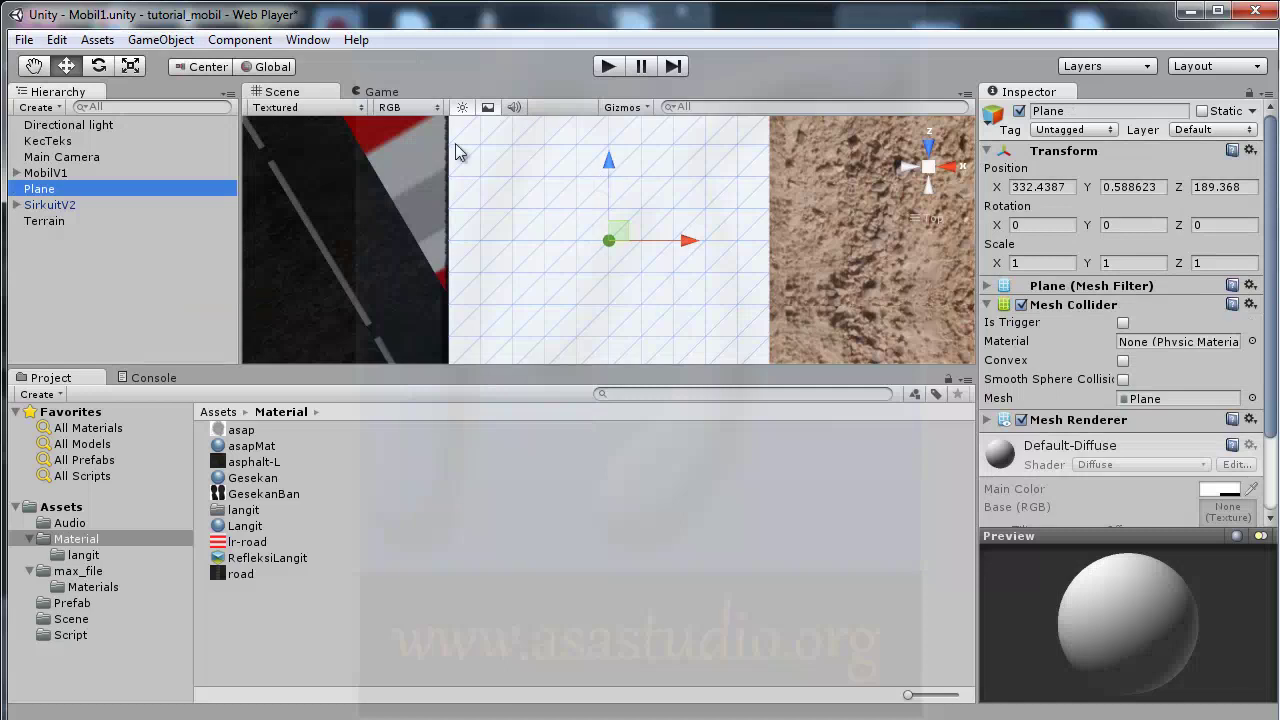
- Scale the Plane down to about 0.0187 on X and 0.0184 on Z
{"action": "left_click", "coordinate": [130, 65]}
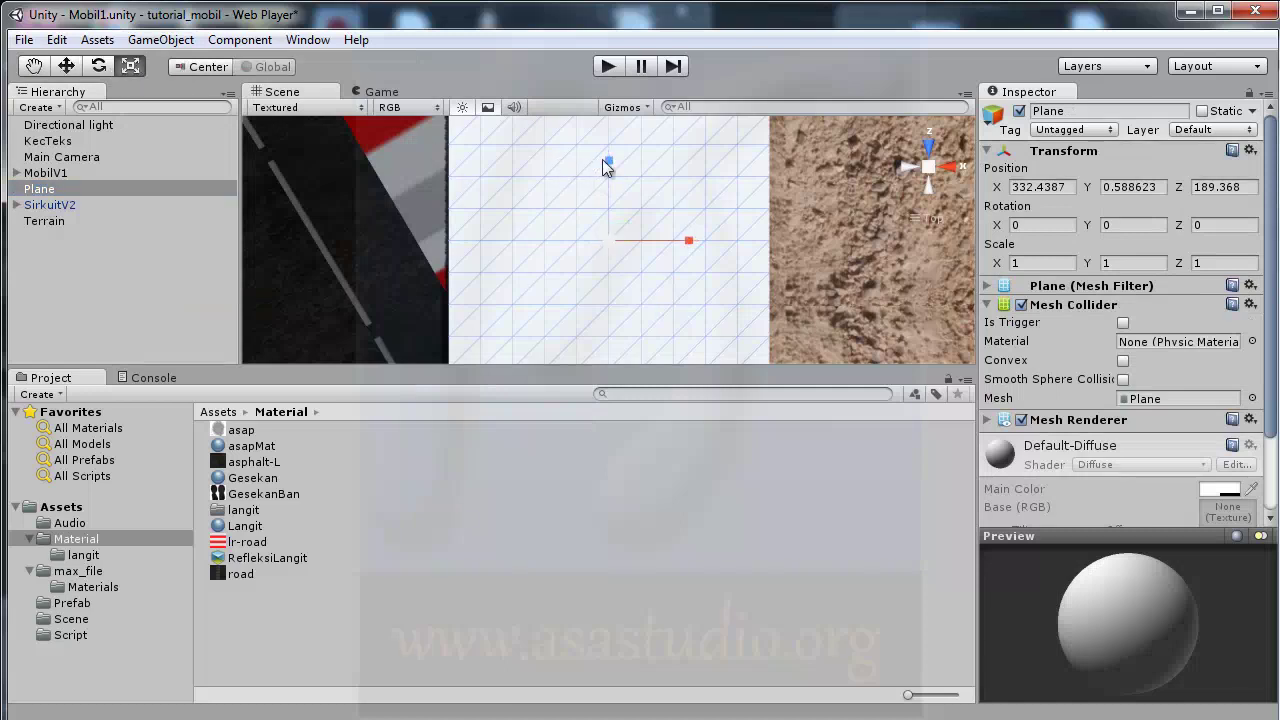
{"action": "left_click_drag", "start_coordinate": [609, 161], "coordinate": [610, 256]}
{"action": "left_click_drag", "start_coordinate": [606, 162], "coordinate": [605, 186]}
{"action": "scroll", "coordinate": [638, 258], "scroll_direction": "up", "scroll_amount": 2}
{"action": "scroll", "coordinate": [645, 250], "scroll_direction": "up", "scroll_amount": 2}
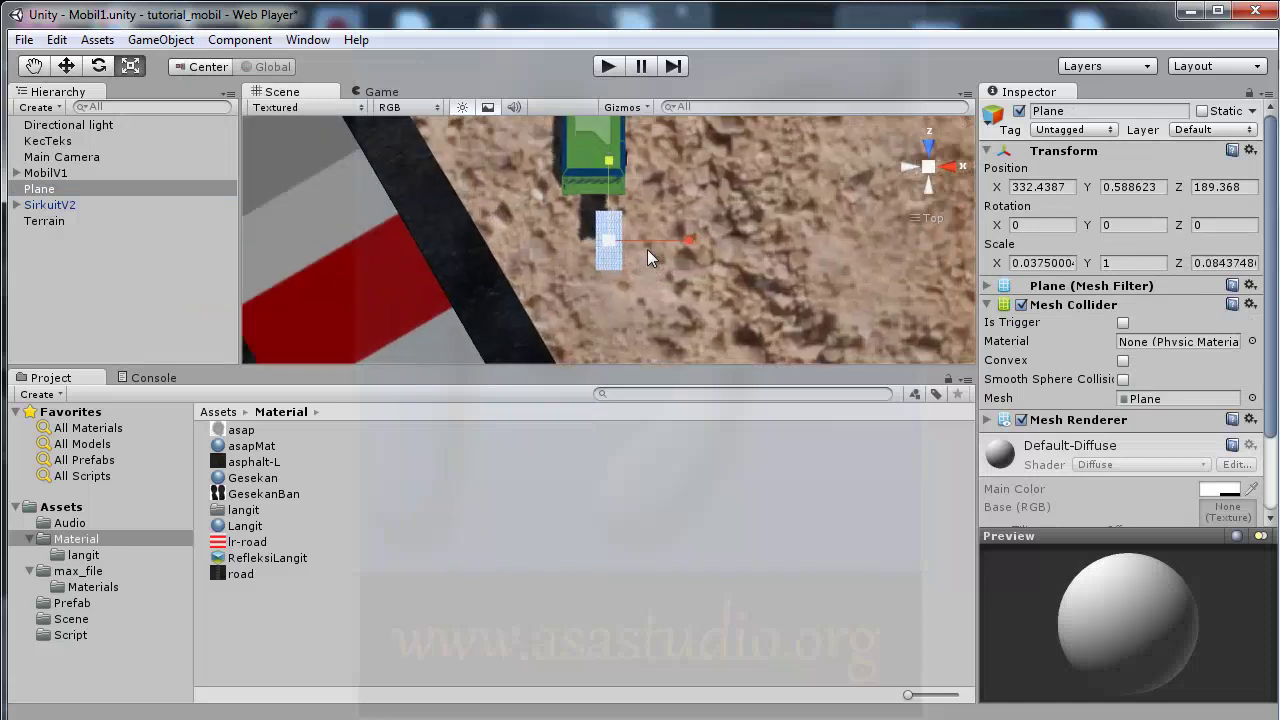
{"action": "scroll", "coordinate": [645, 258], "scroll_direction": "up", "scroll_amount": 2}
{"action": "left_click_drag", "start_coordinate": [609, 158], "coordinate": [609, 211]}
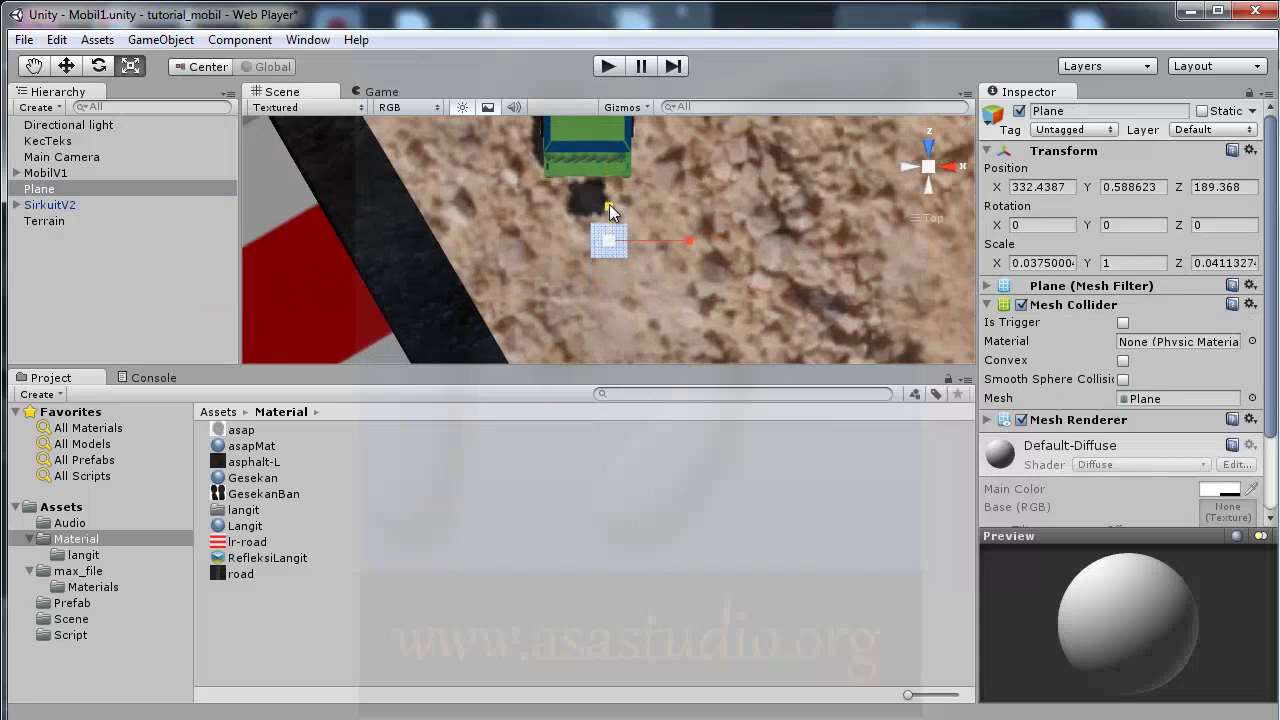
{"action": "left_click_drag", "start_coordinate": [689, 240], "coordinate": [663, 247]}
{"action": "left_click_drag", "start_coordinate": [609, 162], "coordinate": [610, 178]}
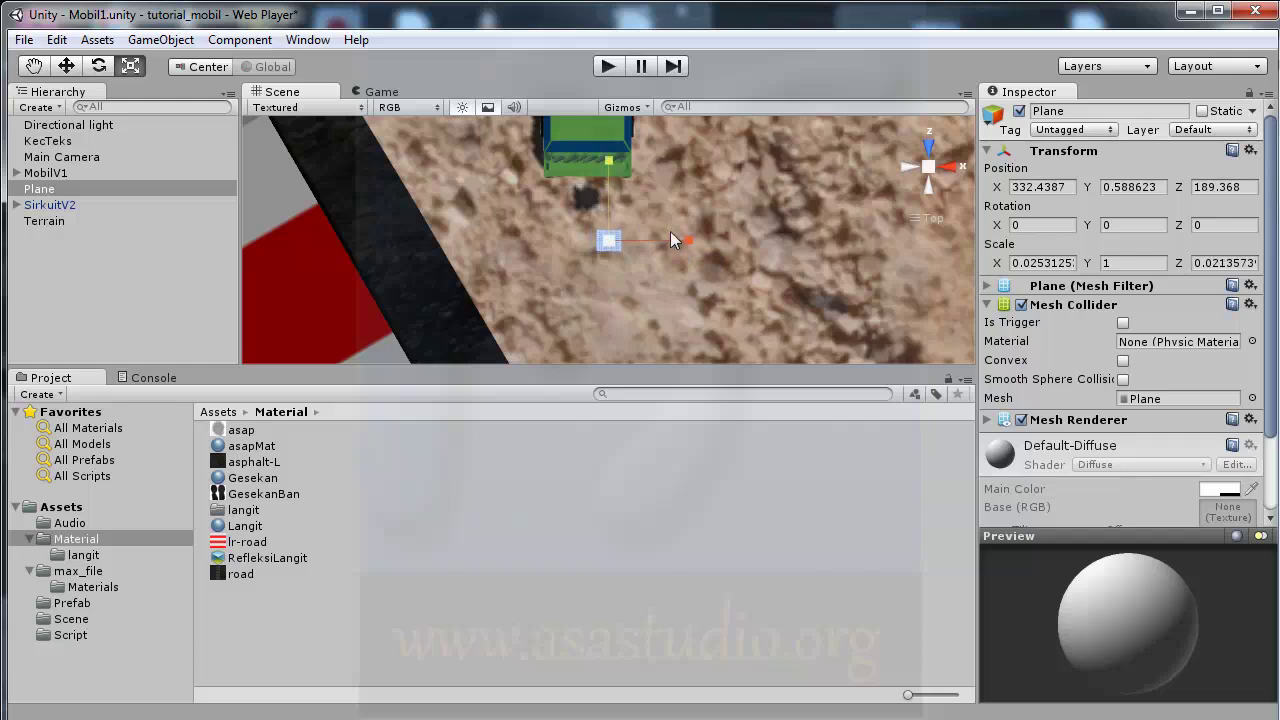
{"action": "left_click_drag", "start_coordinate": [686, 238], "coordinate": [671, 242]}
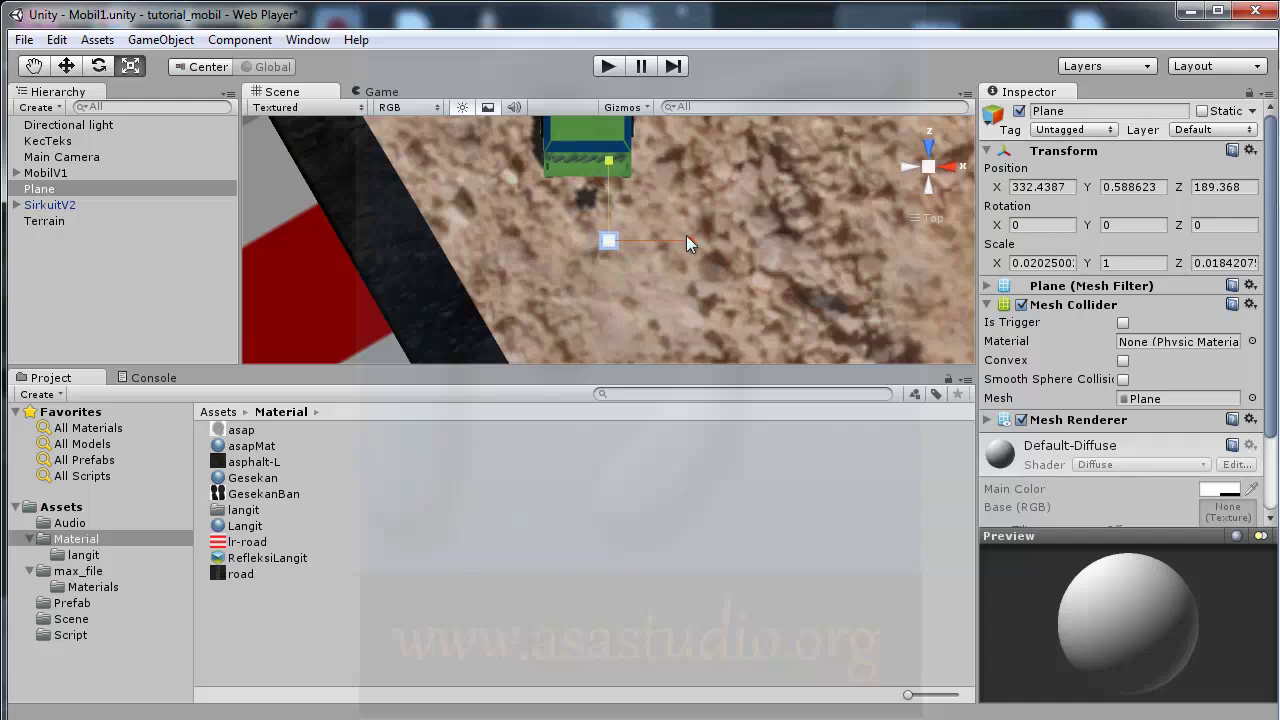
{"action": "left_click_drag", "start_coordinate": [682, 239], "coordinate": [681, 239]}
- Try applying the GesekanBan texture to the Plane and inspect the Gesekan material
{"action": "left_click", "coordinate": [35, 192]}
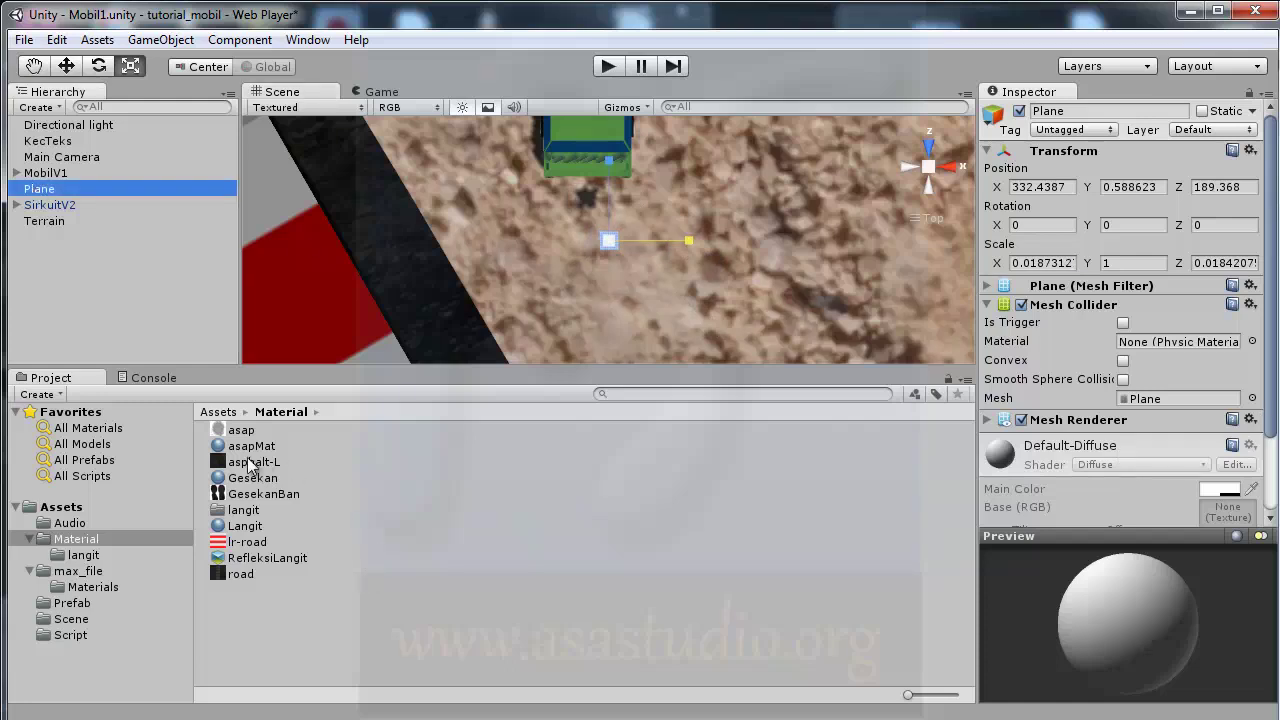
{"action": "mouse_move", "coordinate": [252, 496]}
{"action": "left_mouse_down"}
{"action": "mouse_move", "coordinate": [1078, 489]}
{"action": "mouse_move", "coordinate": [1225, 518]}
{"action": "mouse_move", "coordinate": [1272, 472]}
{"action": "left_mouse_up"}
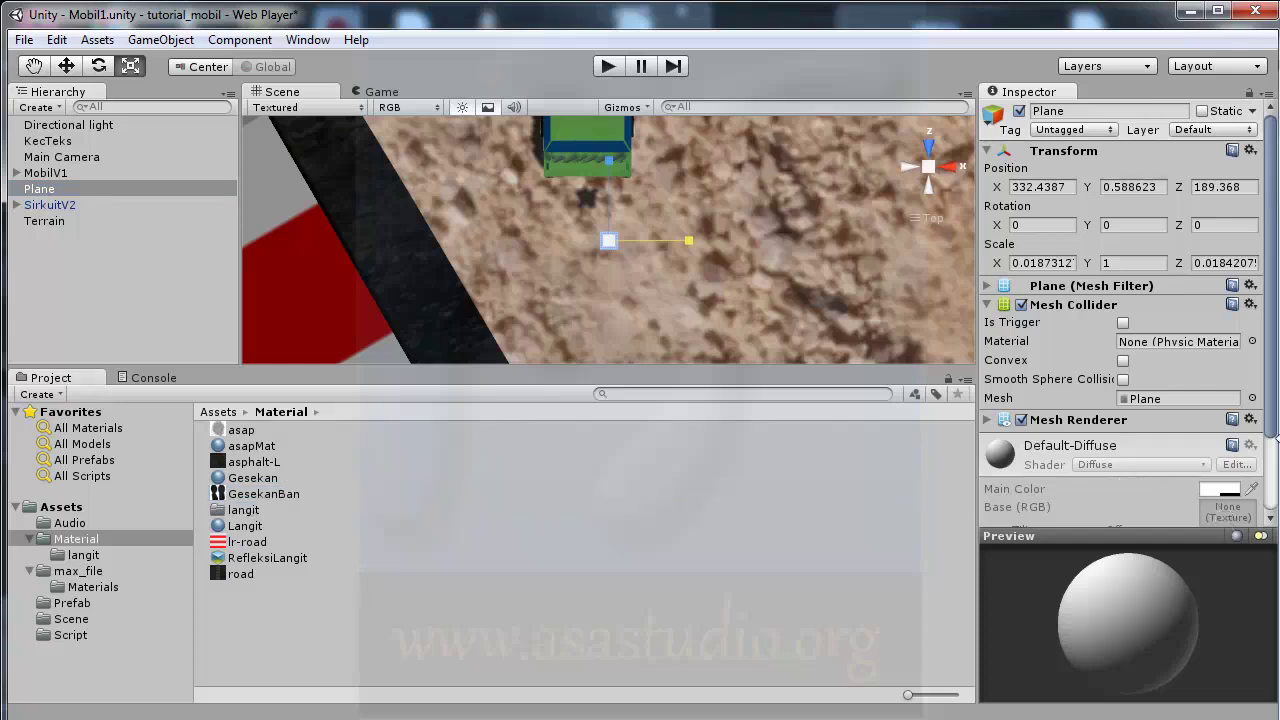
{"action": "left_click_drag", "start_coordinate": [1275, 413], "coordinate": [1276, 500]}
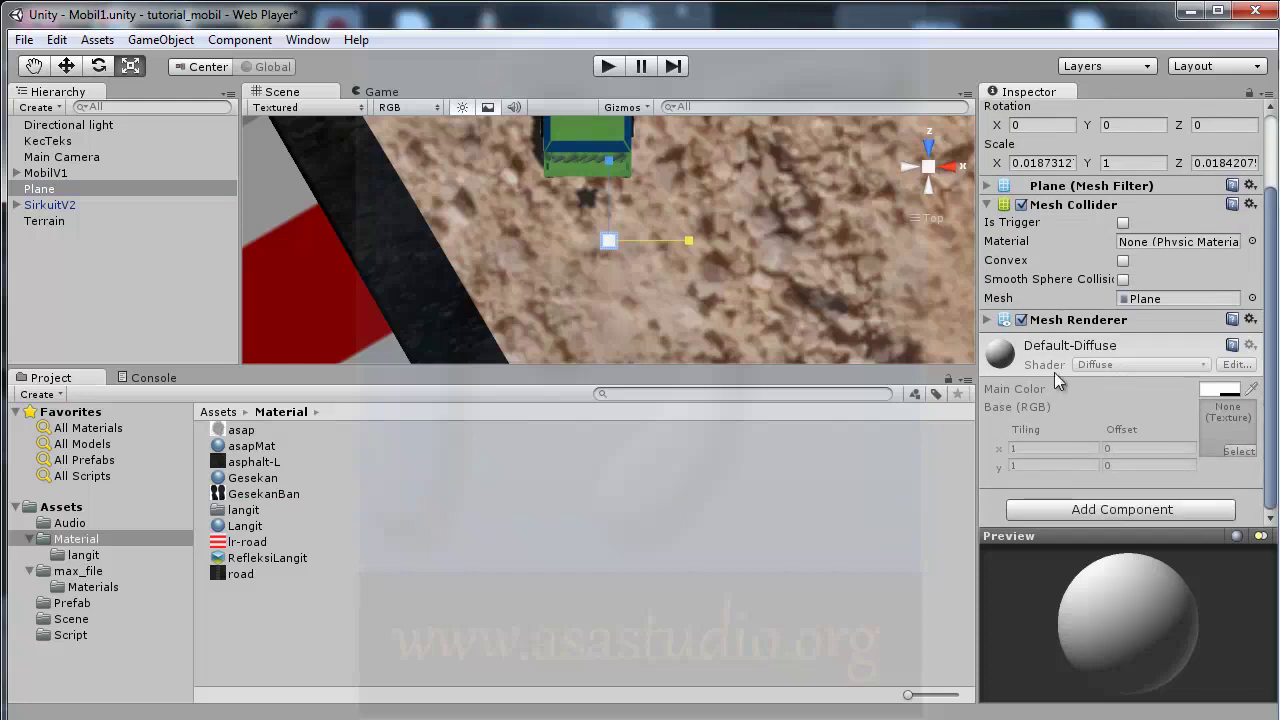
{"action": "left_click", "coordinate": [1055, 350]}
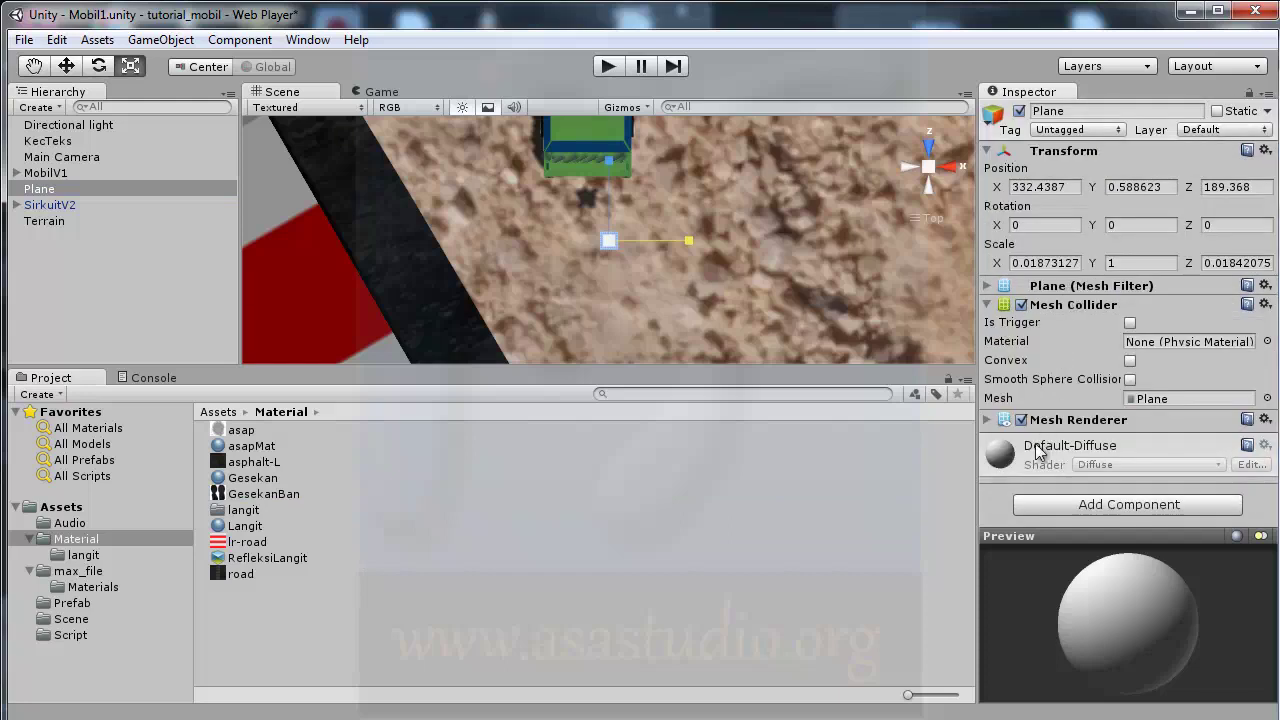
{"action": "left_click", "coordinate": [1200, 455]}
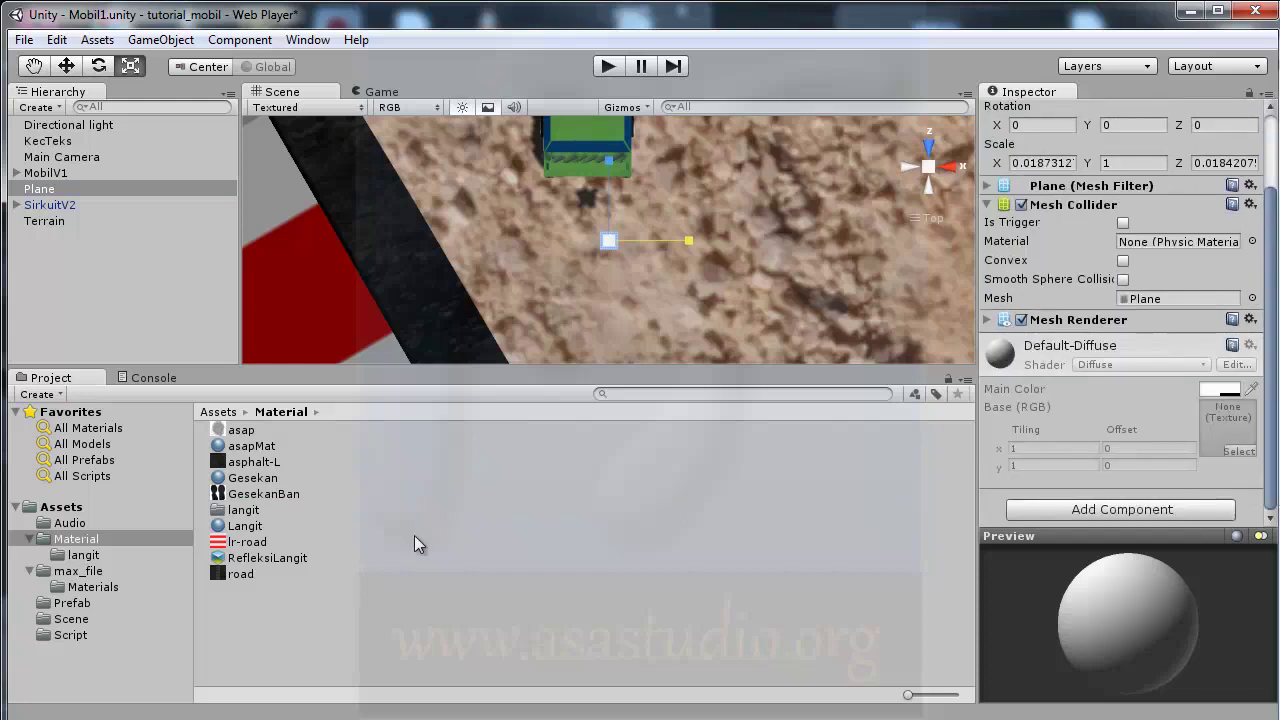
{"action": "left_click", "coordinate": [255, 478]}
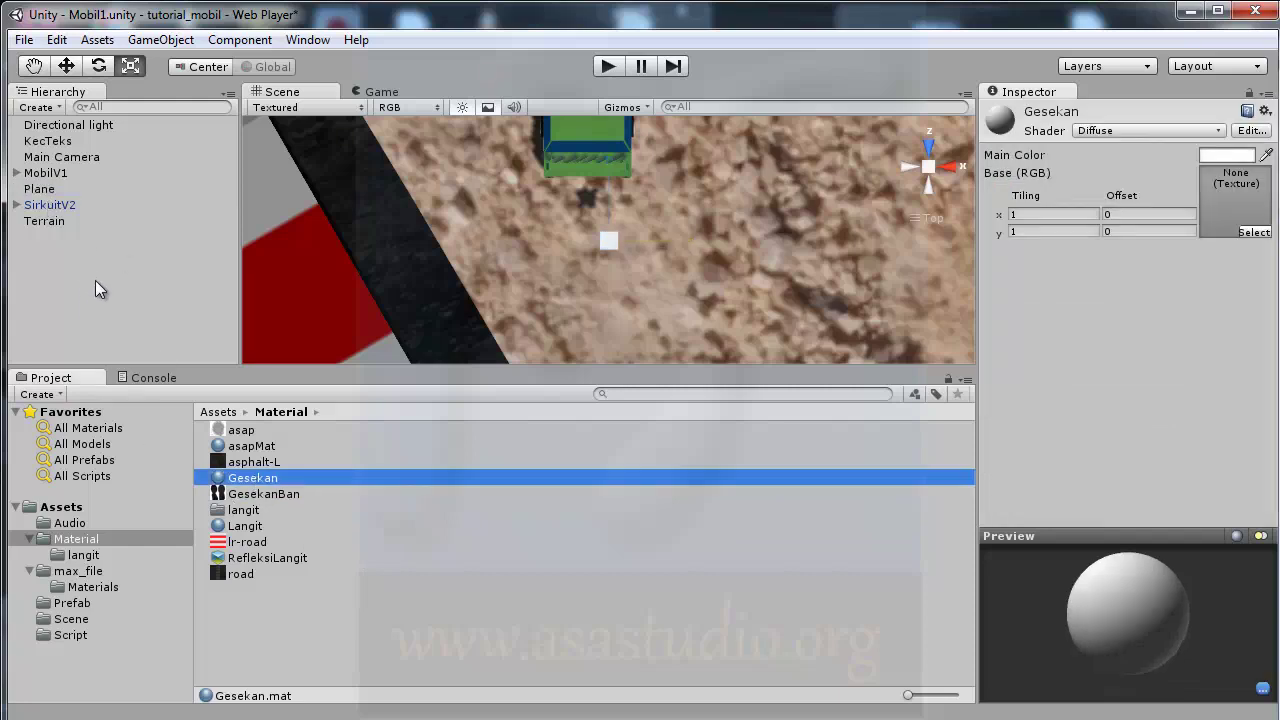
{"action": "left_click", "coordinate": [39, 189]}
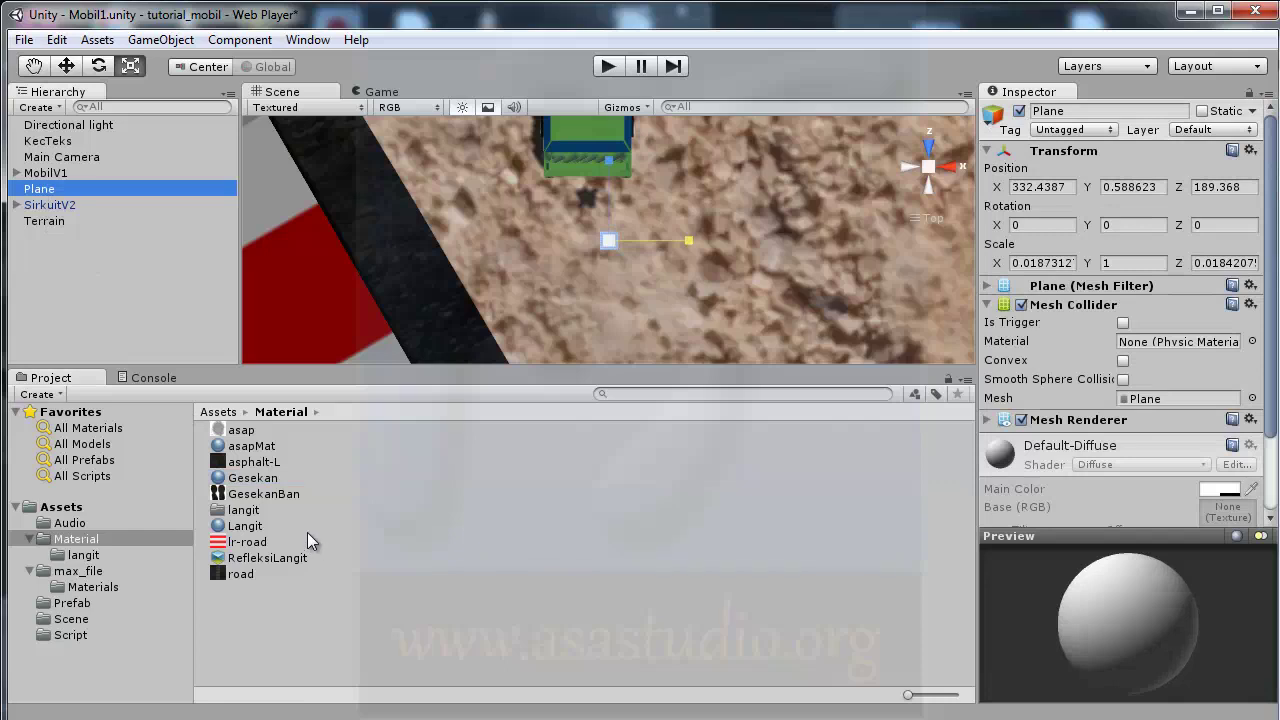
- Create a new material named GesekanBan in the Material folder
{"action": "right_click", "coordinate": [326, 612]}
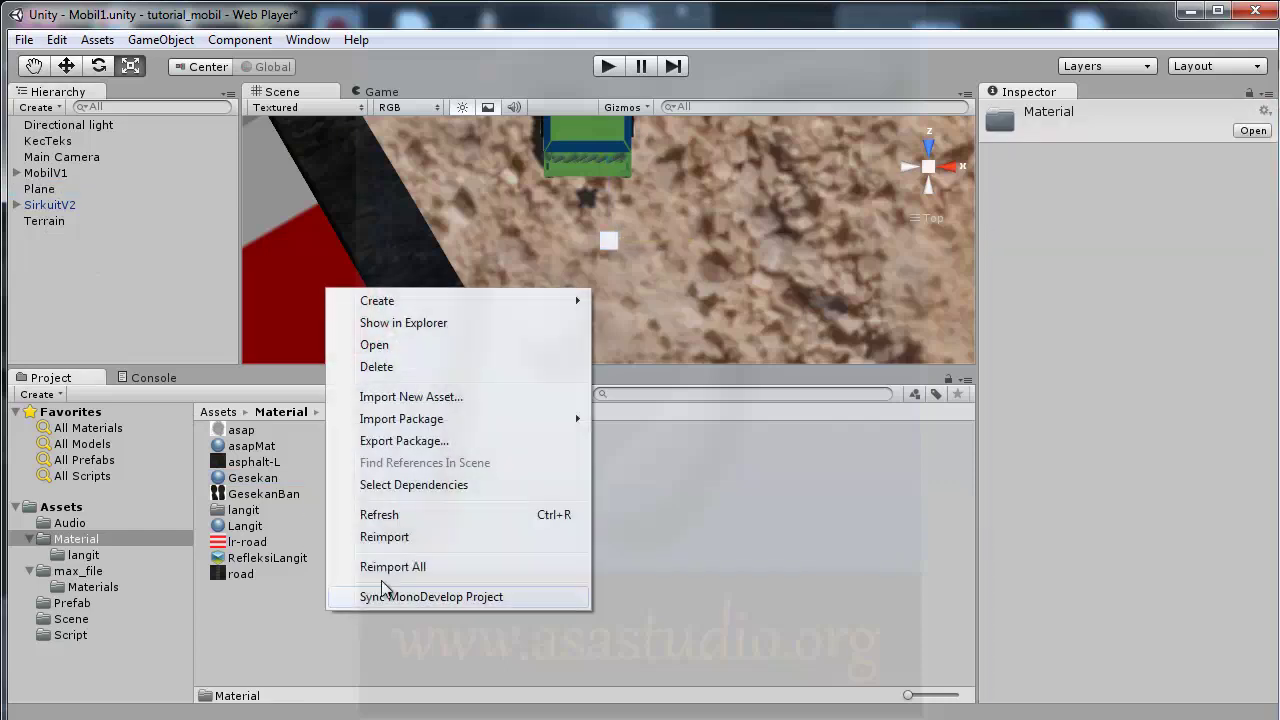
{"action": "mouse_move", "coordinate": [401, 299]}
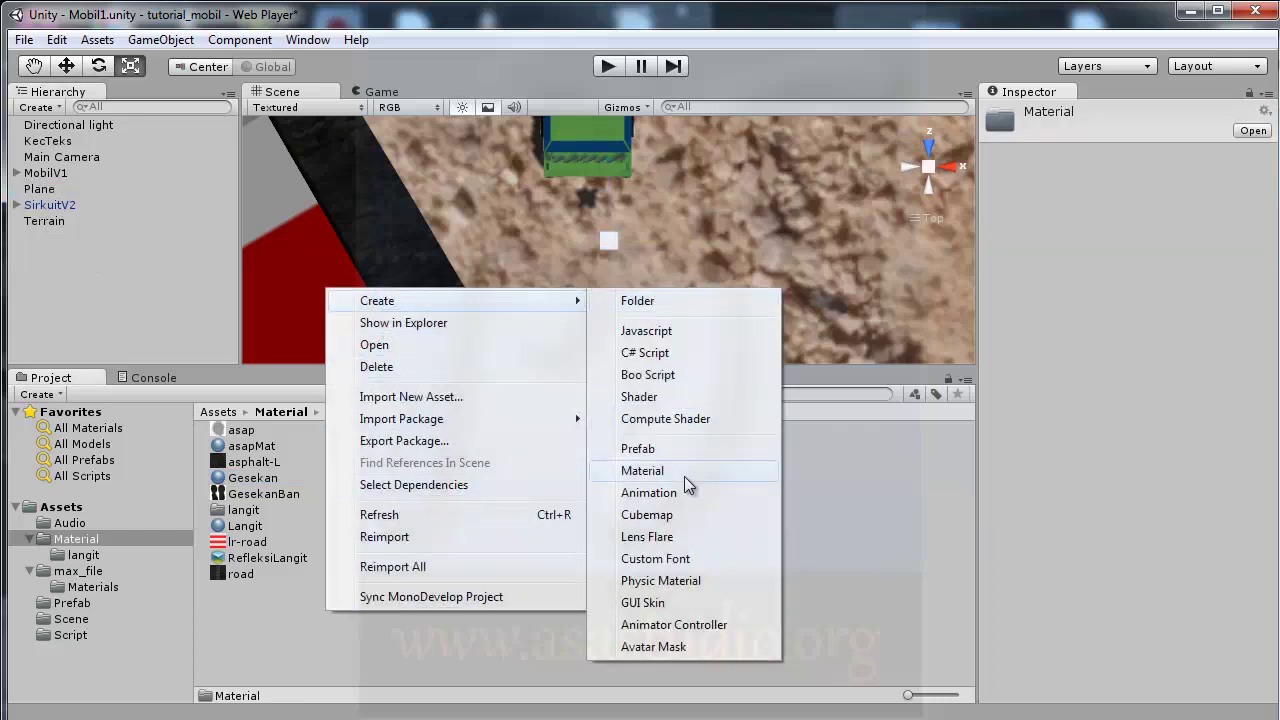
{"action": "left_click", "coordinate": [684, 474]}
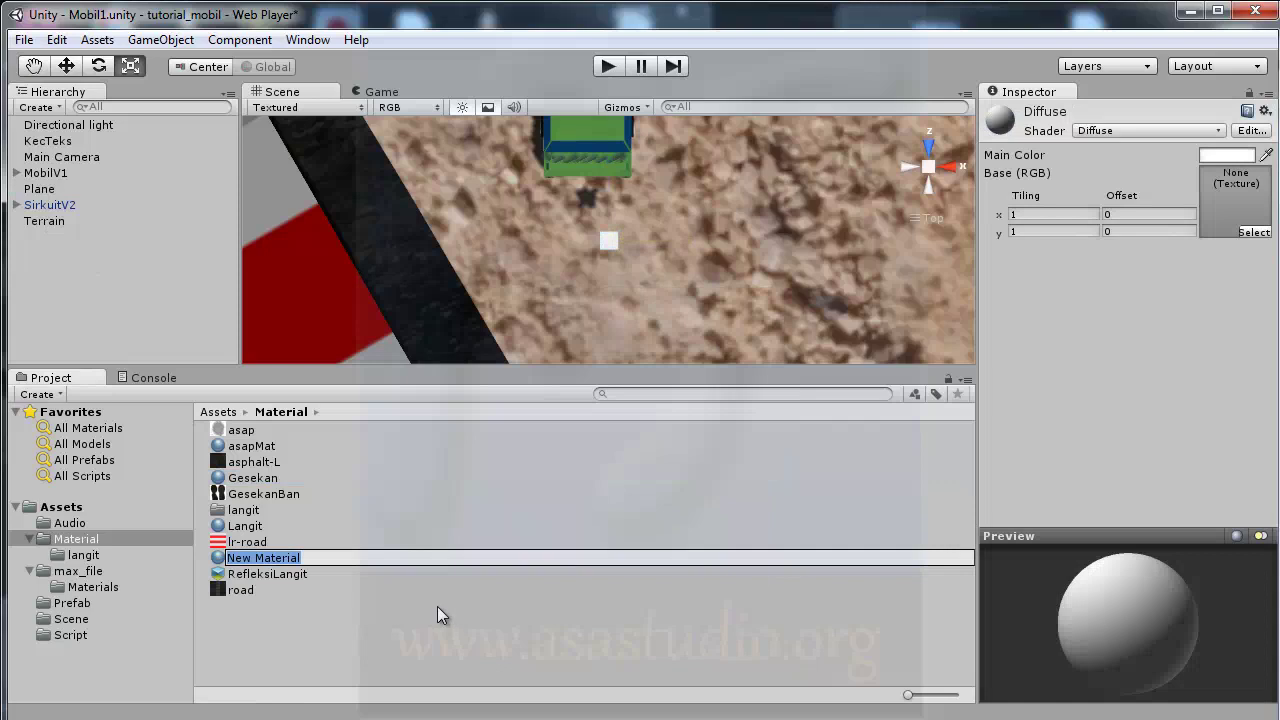
{"action": "type", "text": "Gesekan"}
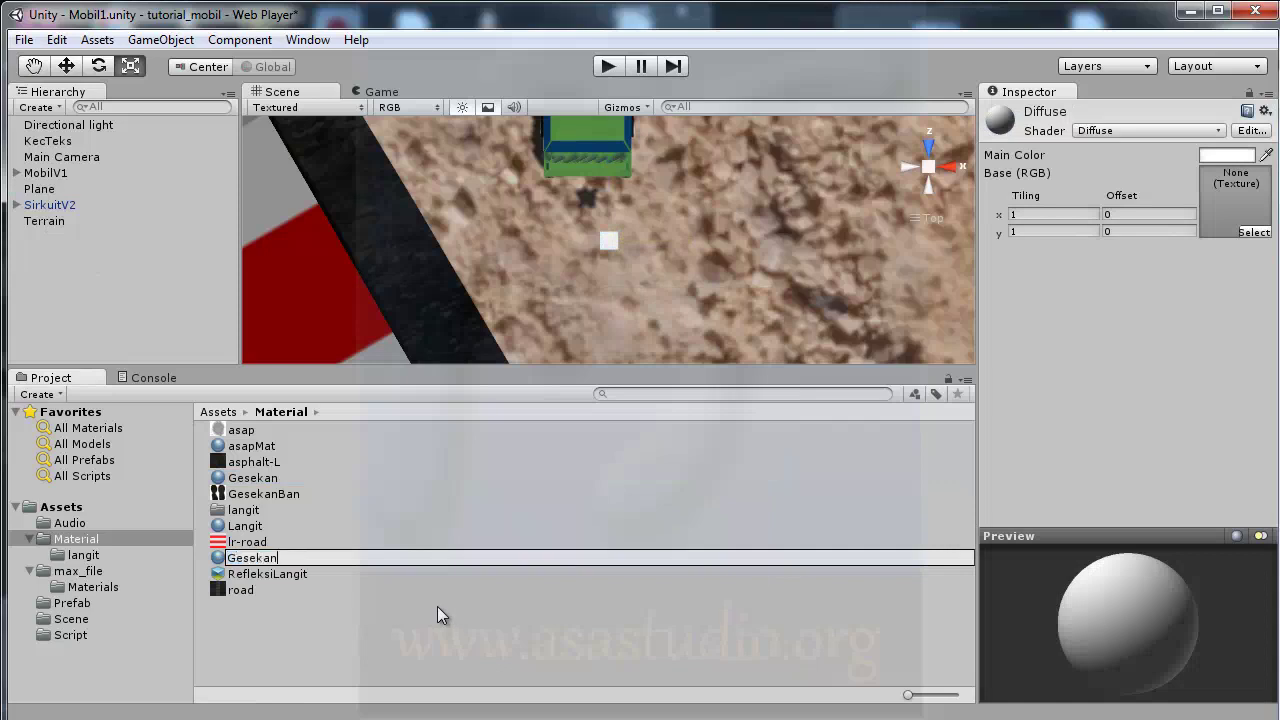
{"action": "type", "text": "Ban"}
{"action": "key", "text": "Return"}
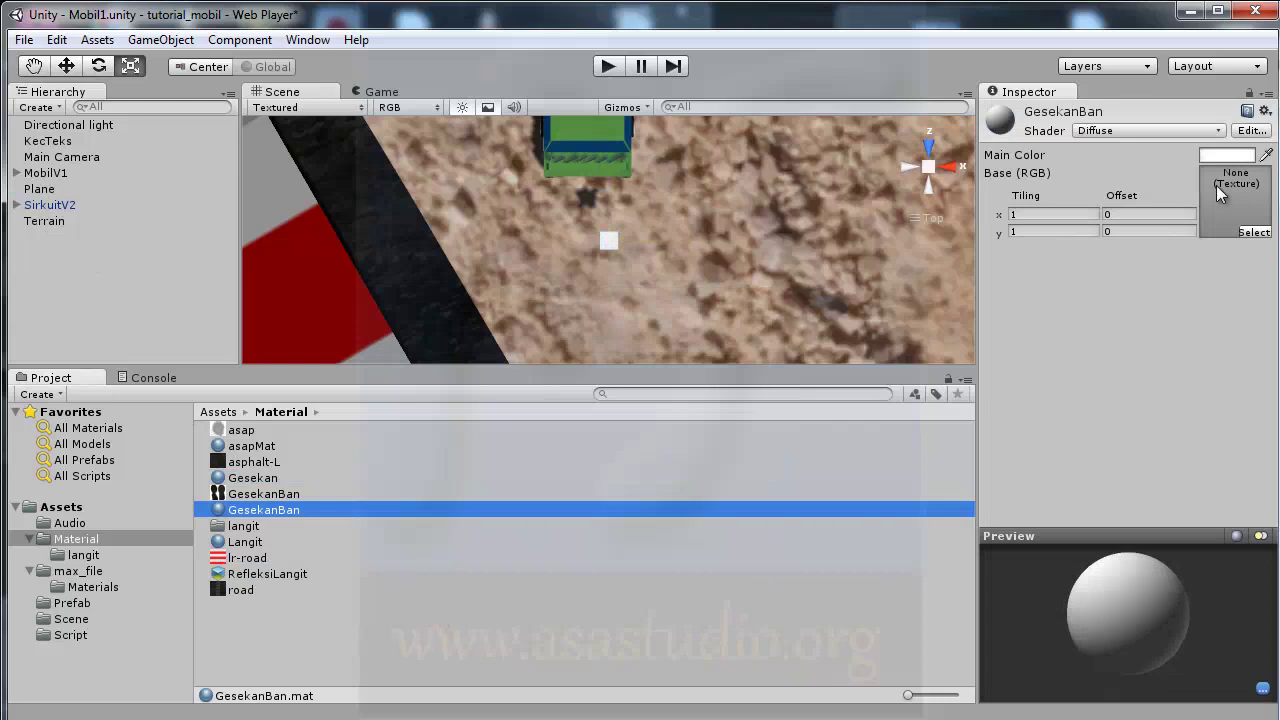
- Give GesekanBan the skid-mark texture and the Transparent/Cutout/Diffuse shader, and raise its alpha cutoff
{"action": "left_click_drag", "start_coordinate": [263, 494], "coordinate": [1225, 203]}
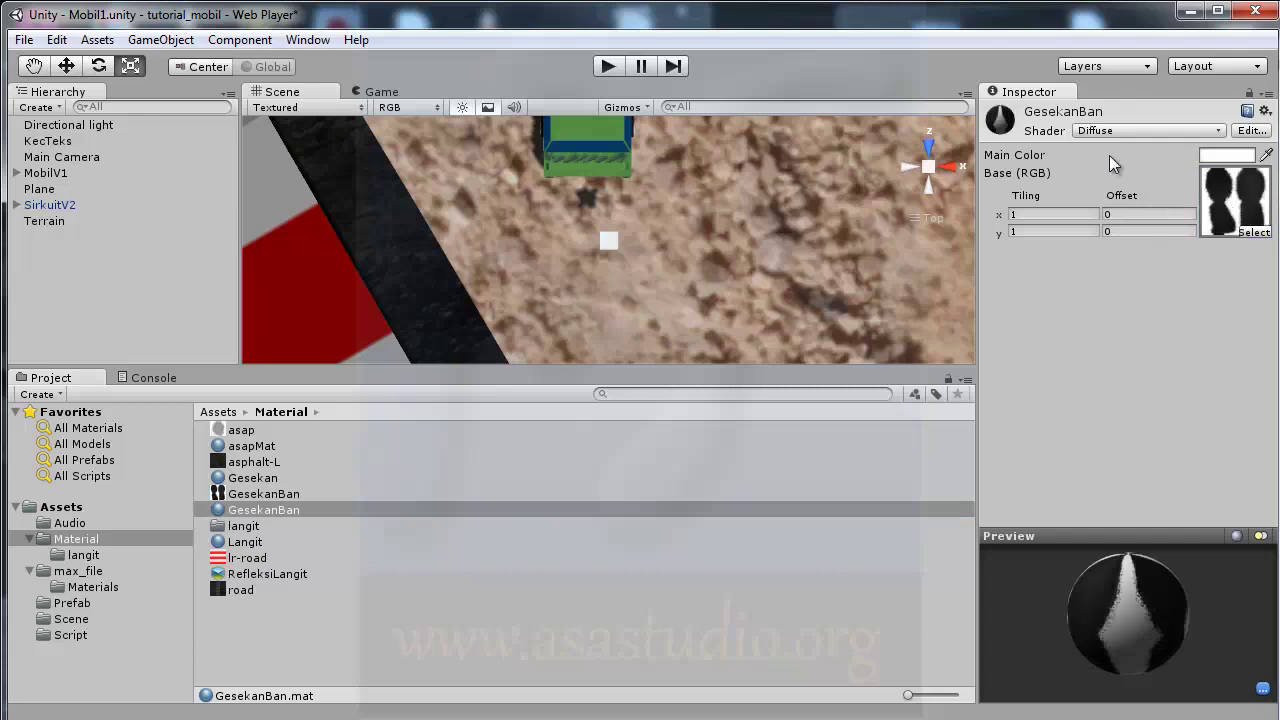
{"action": "left_click", "coordinate": [1110, 127]}
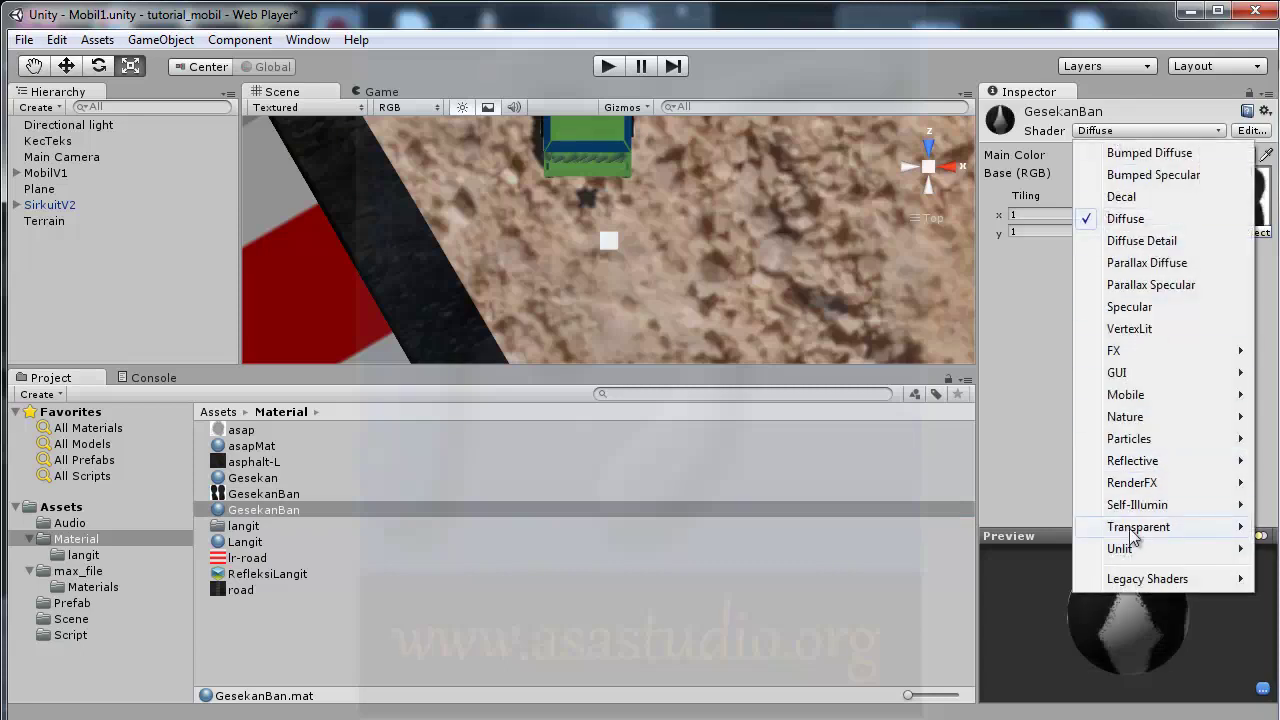
{"action": "mouse_move", "coordinate": [1135, 532]}
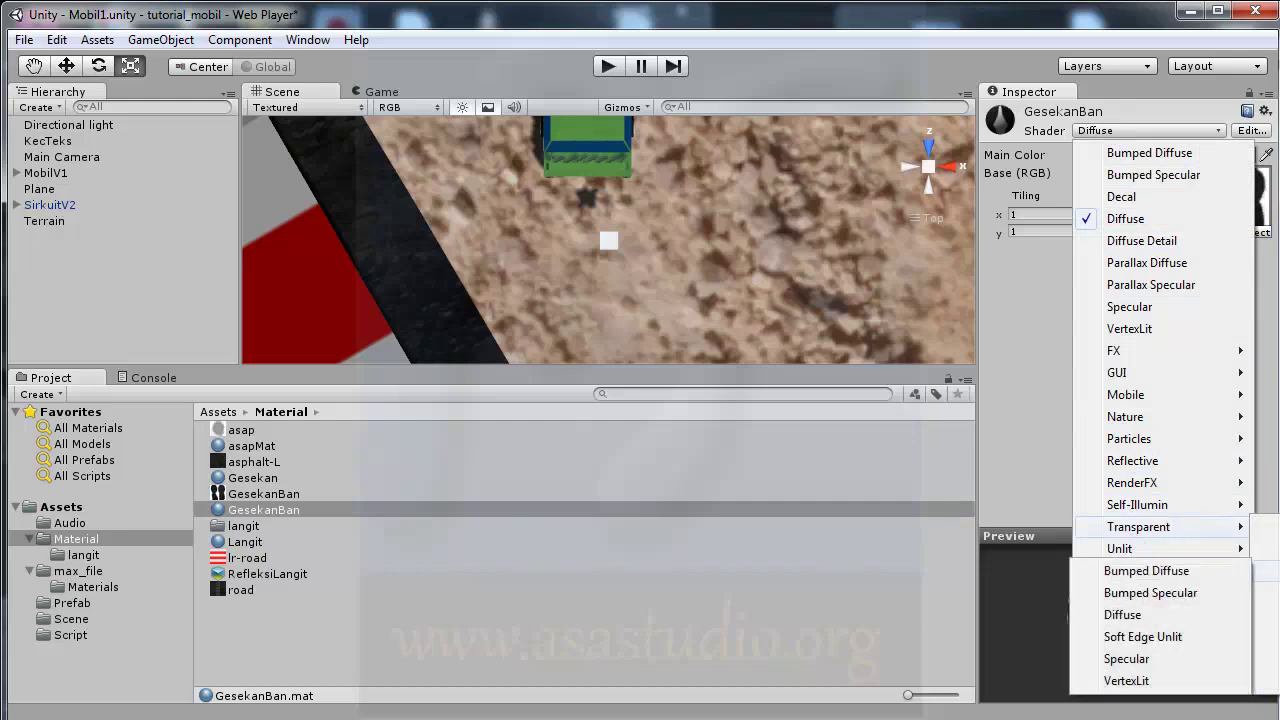
{"action": "left_click", "coordinate": [1143, 612]}
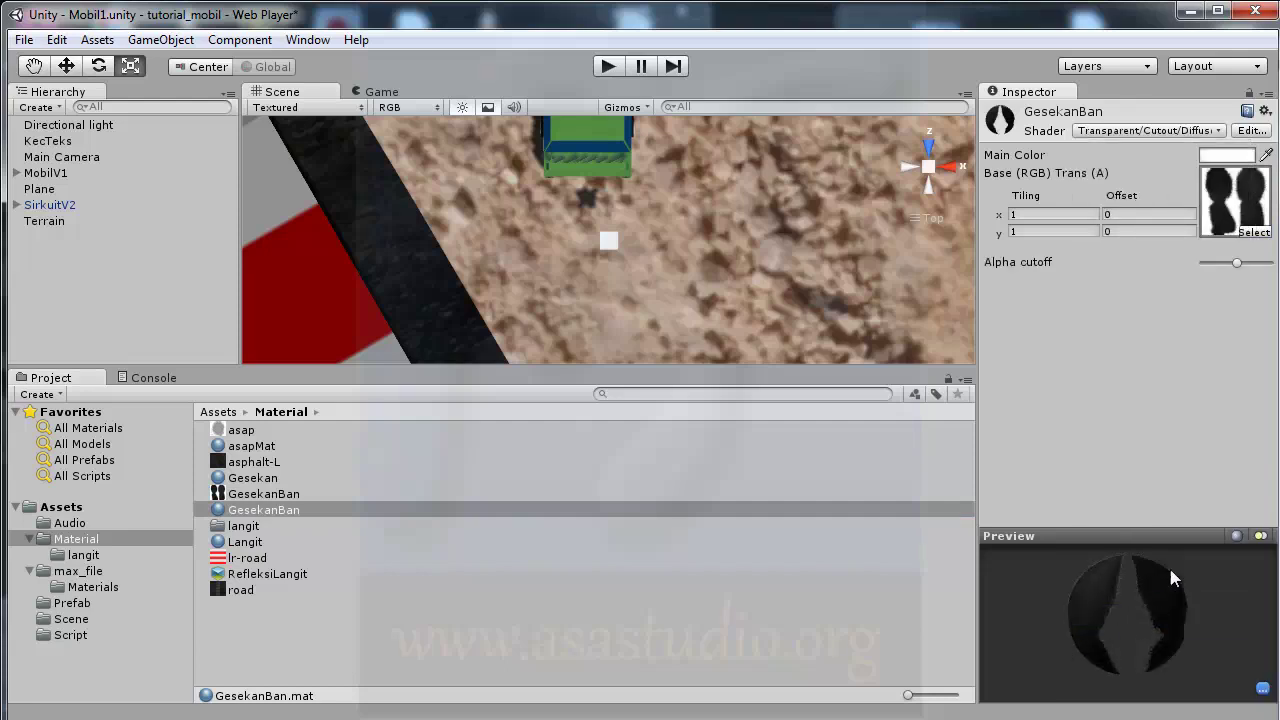
{"action": "left_click_drag", "start_coordinate": [1237, 268], "coordinate": [1248, 283]}
{"action": "left_click_drag", "start_coordinate": [1248, 290], "coordinate": [1255, 290]}
- Rename the Plane object in the Hierarchy to GesekanBan
{"action": "left_click", "coordinate": [44, 189]}
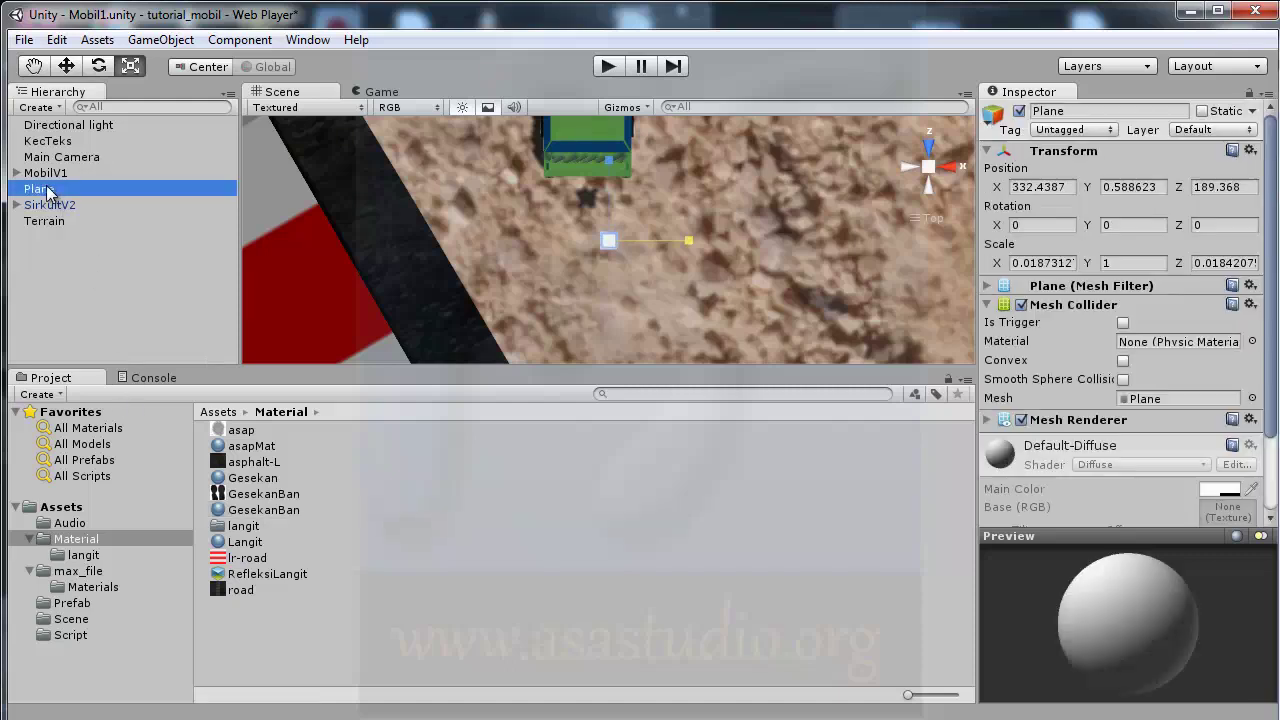
{"action": "left_click", "coordinate": [44, 189]}
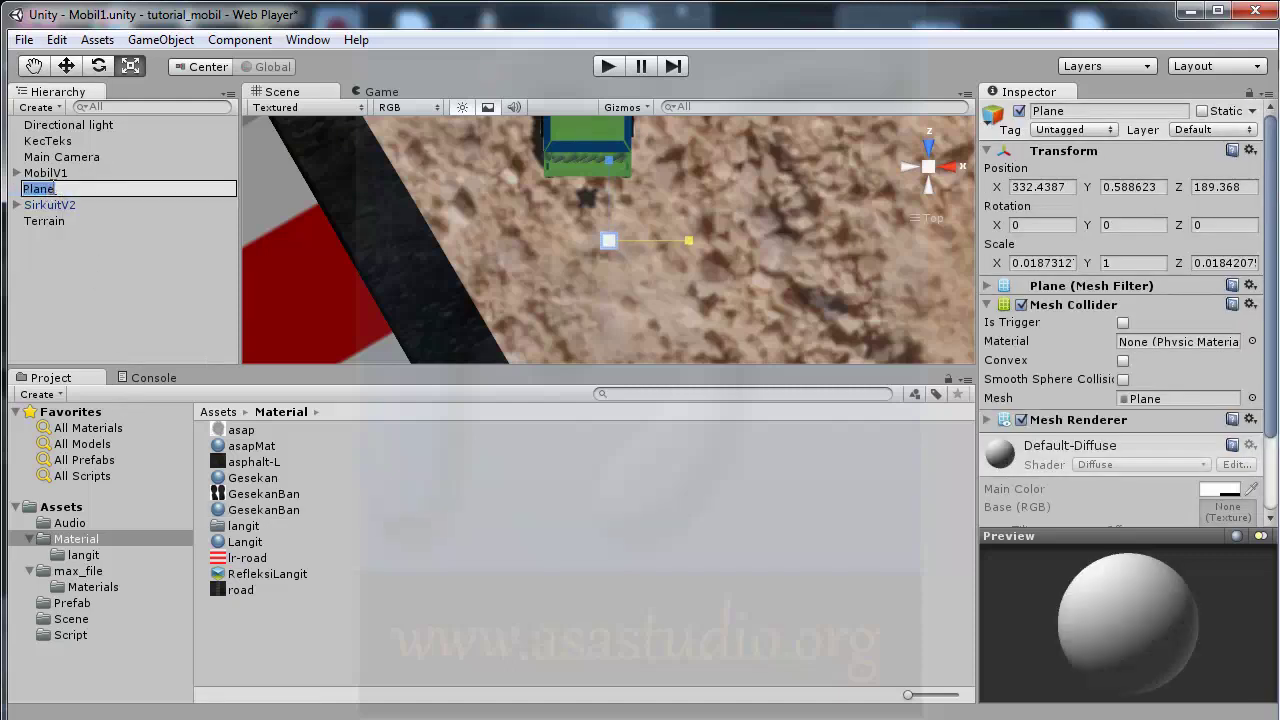
{"action": "type", "text": "GesekanBan"}
{"action": "key", "text": "Return"}
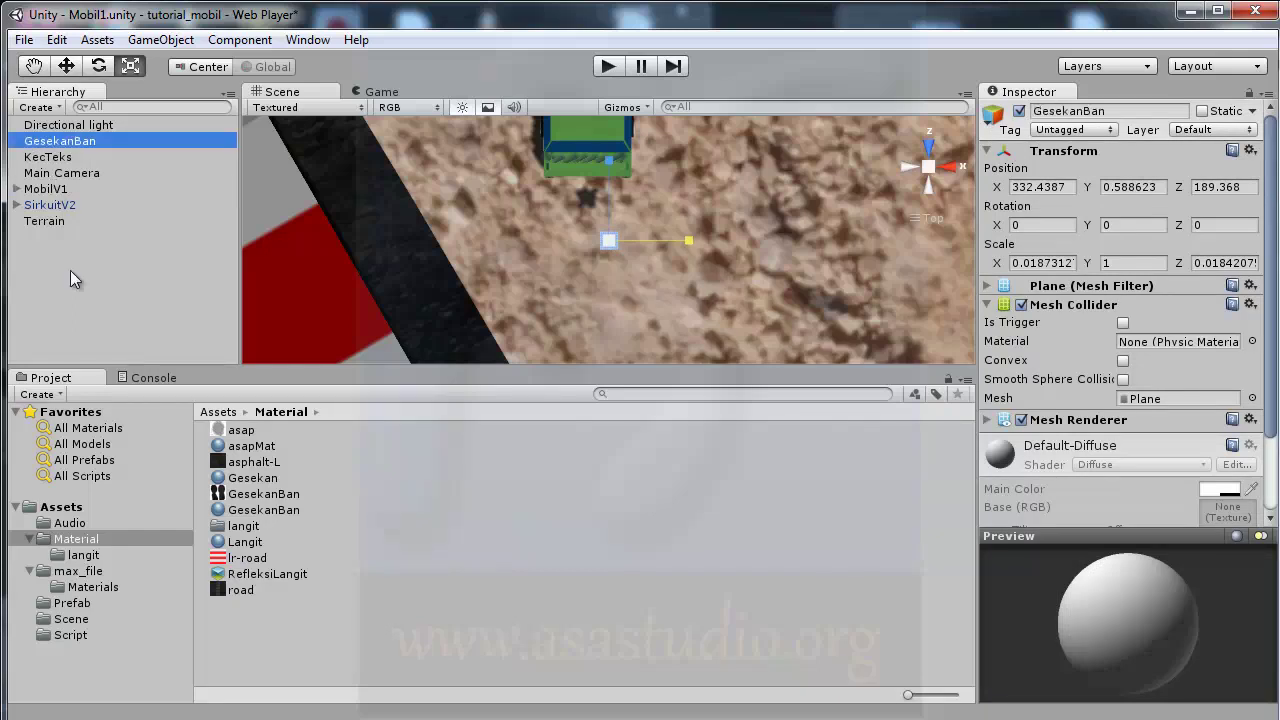
- Save GesekanBan as a prefab in the Prefab folder and delete the scene copy
{"action": "left_click", "coordinate": [72, 603]}
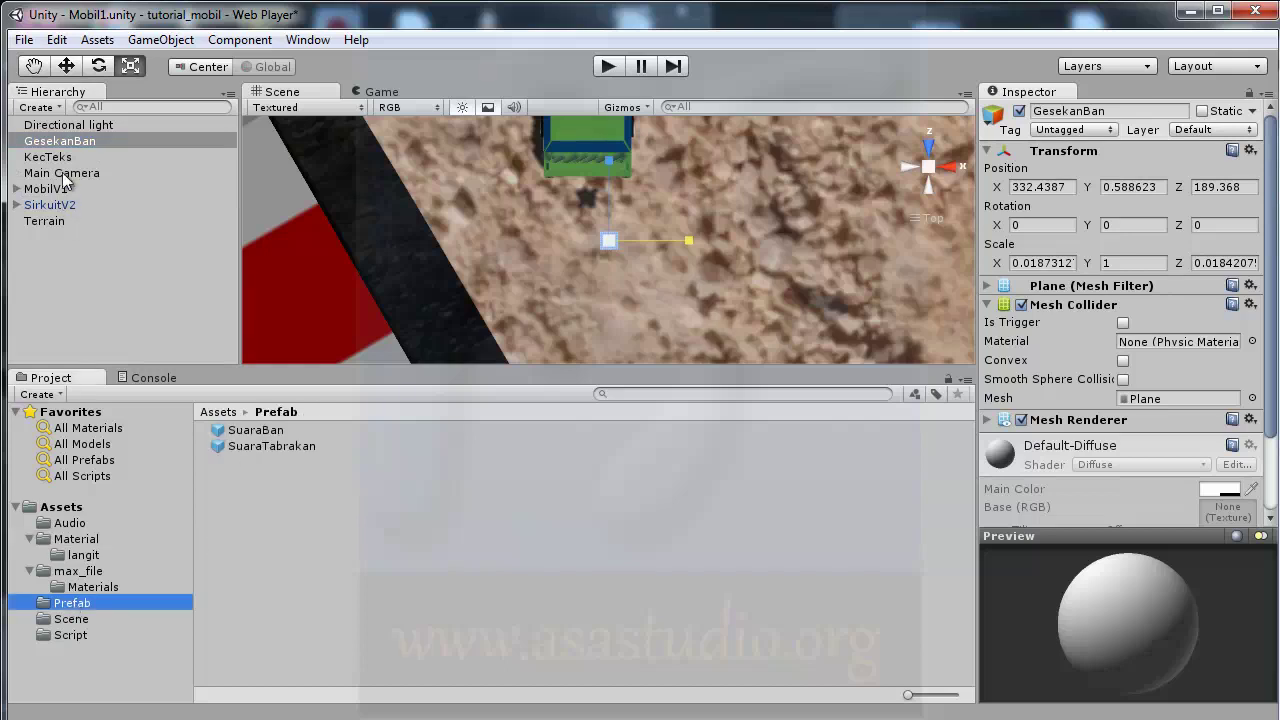
{"action": "left_click_drag", "start_coordinate": [60, 141], "coordinate": [258, 506]}
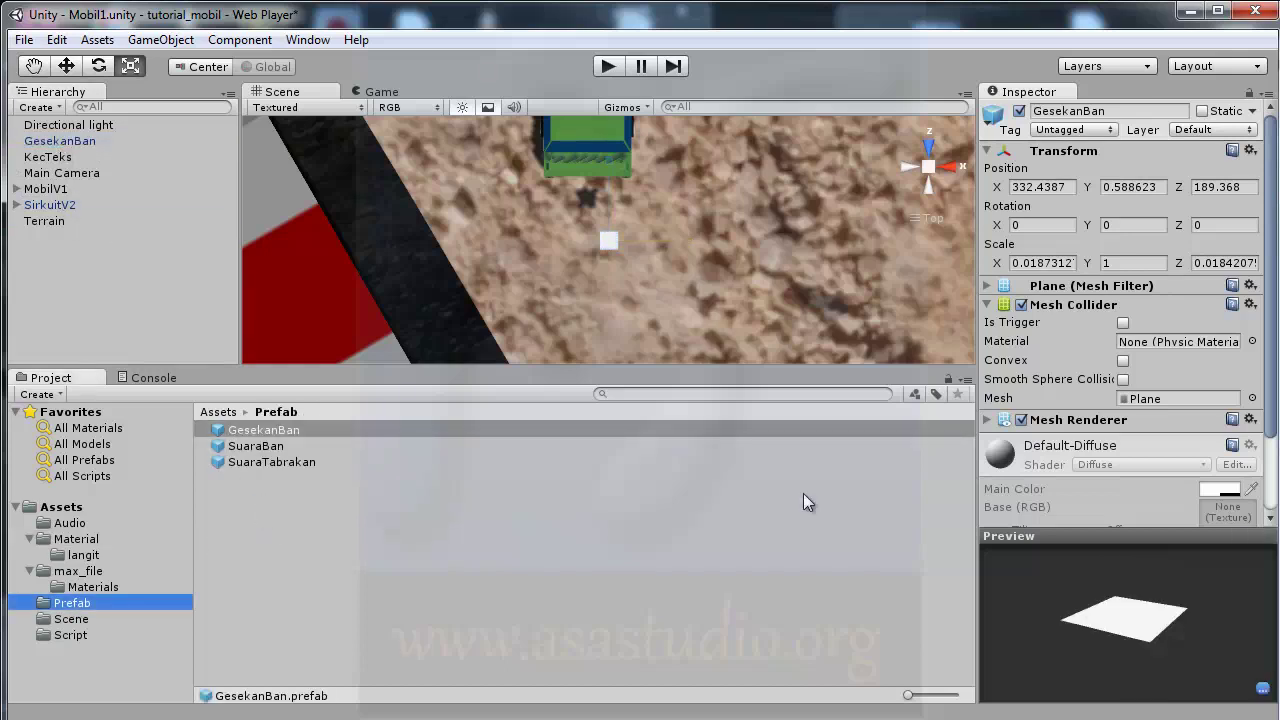
{"action": "left_click", "coordinate": [46, 145]}
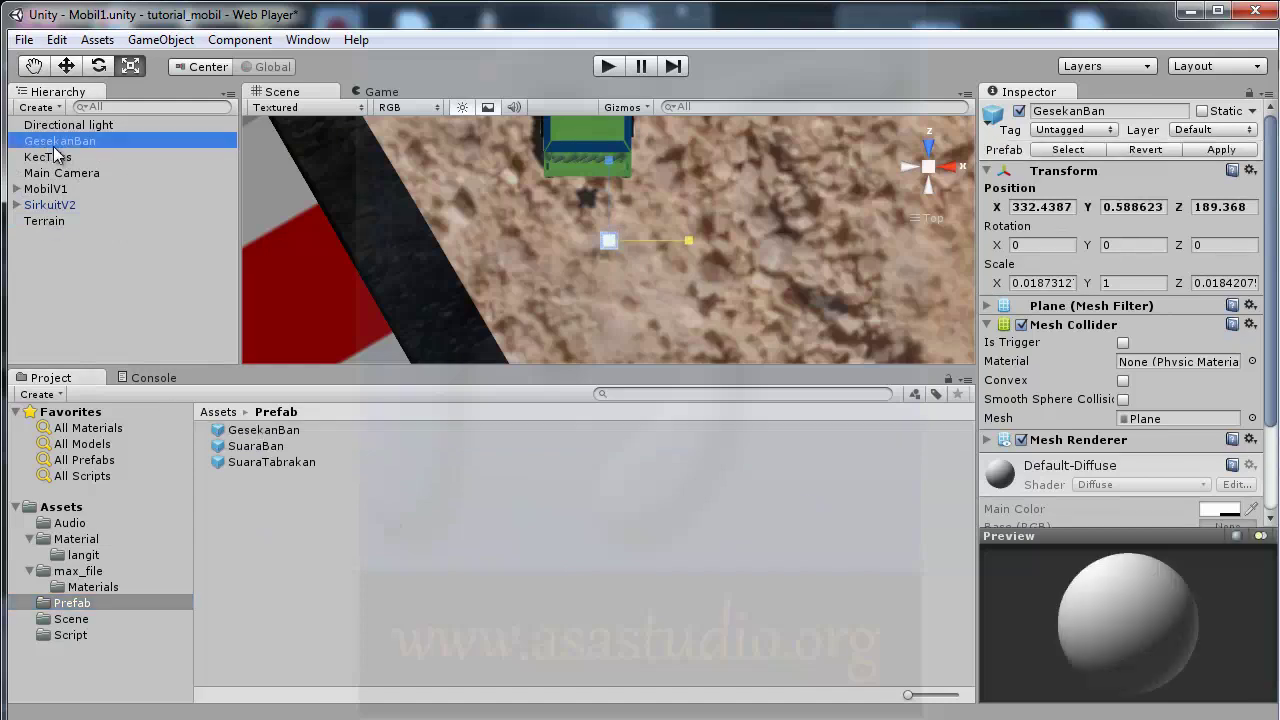
{"action": "key", "text": "Delete"}
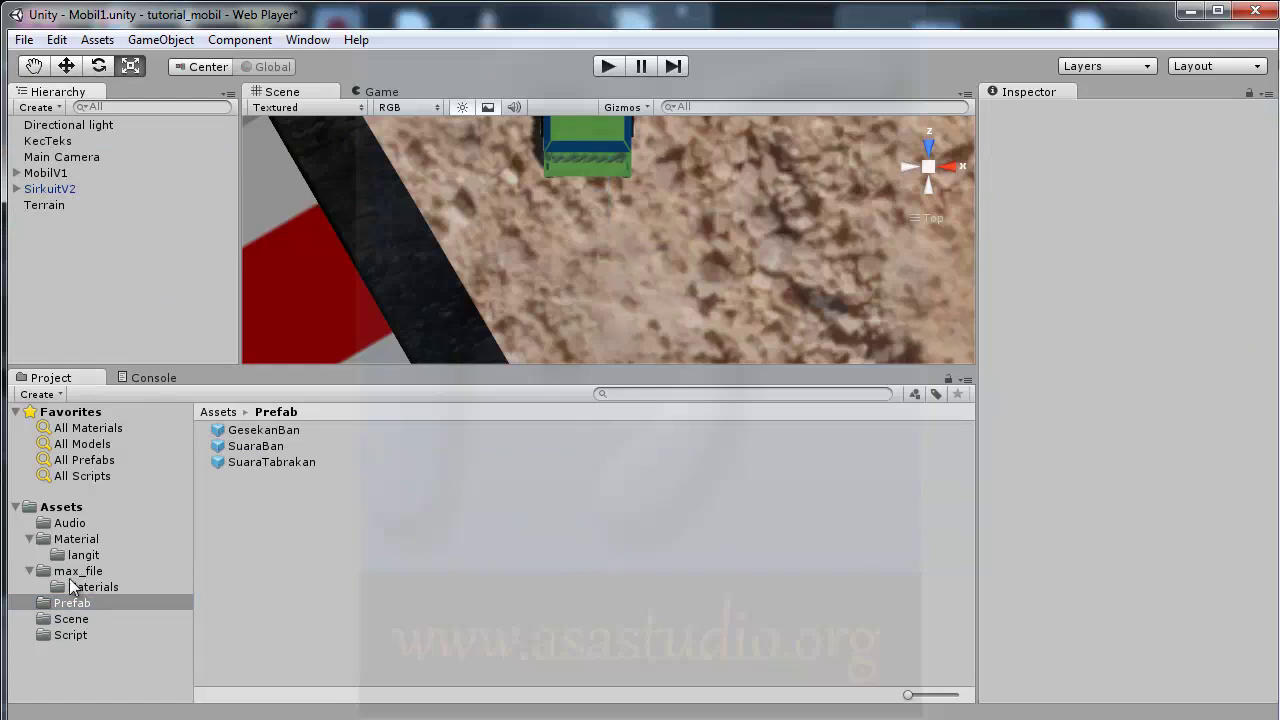
{"action": "left_click", "coordinate": [70, 637]}
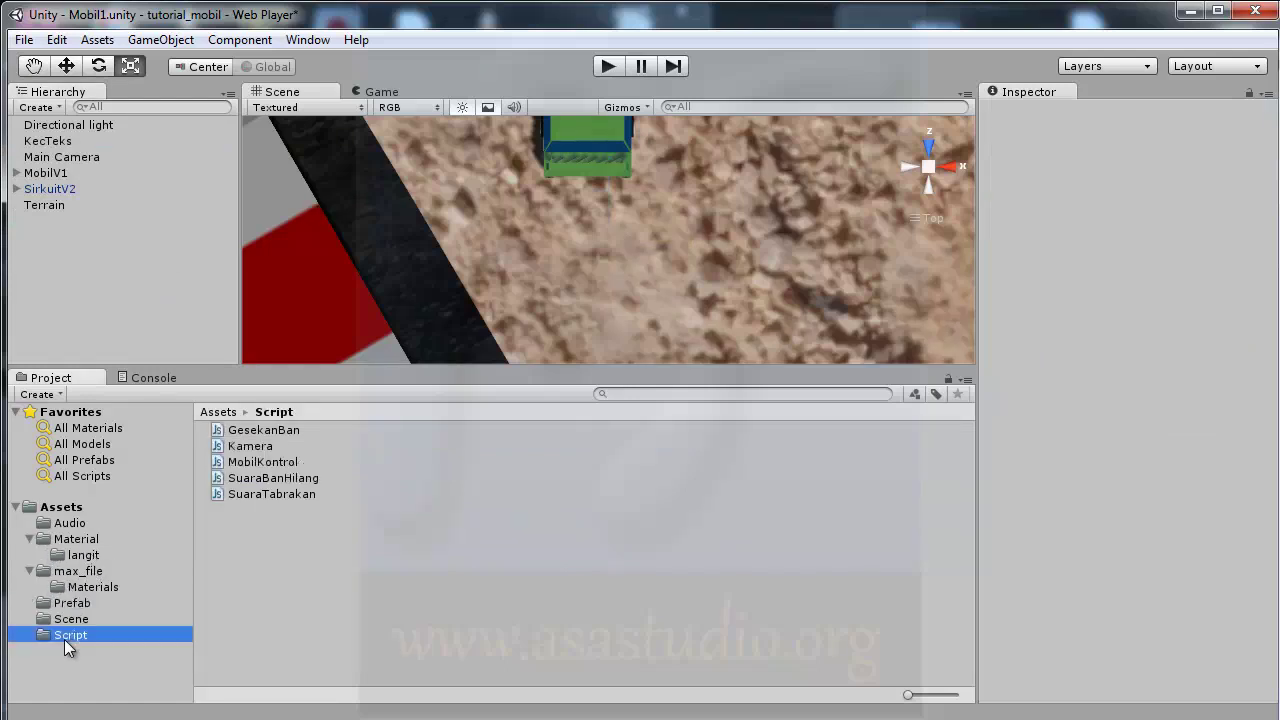
- Add 'var gesekanBan:GameObject;' after the last variable declaration in GesekanBan.js and save
{"action": "left_click", "coordinate": [263, 432]}
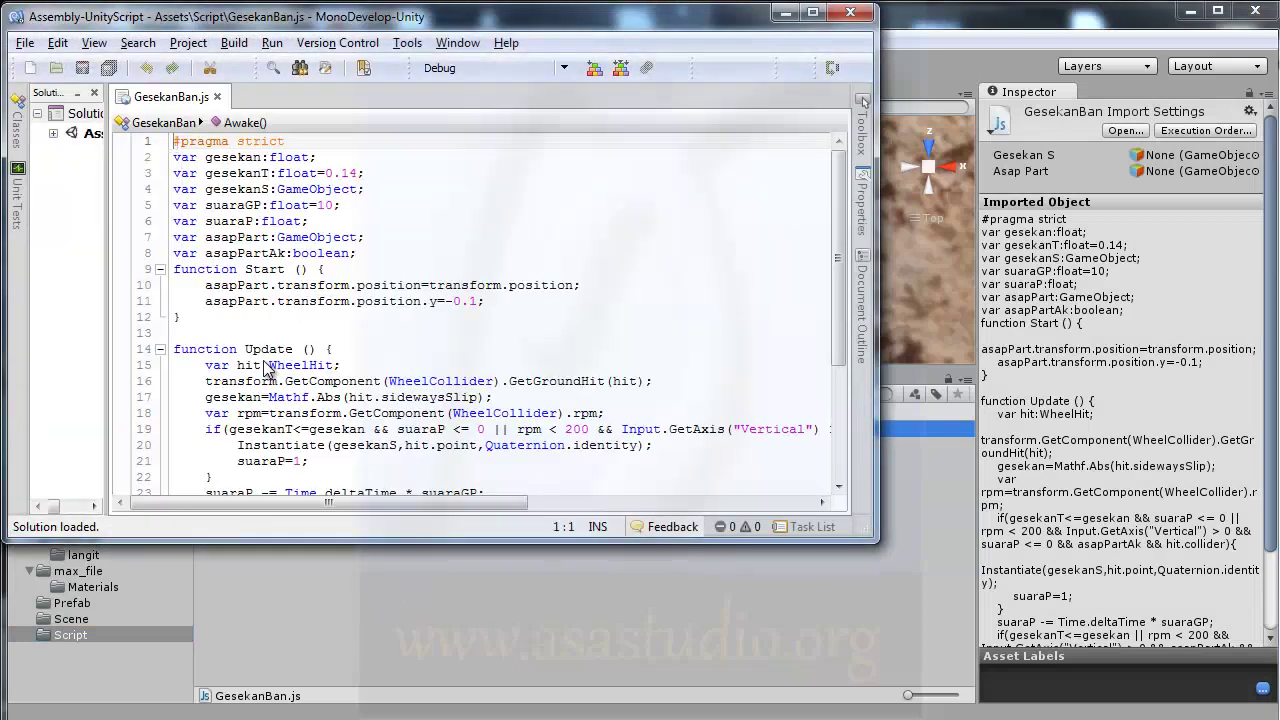
{"action": "left_click", "coordinate": [370, 254]}
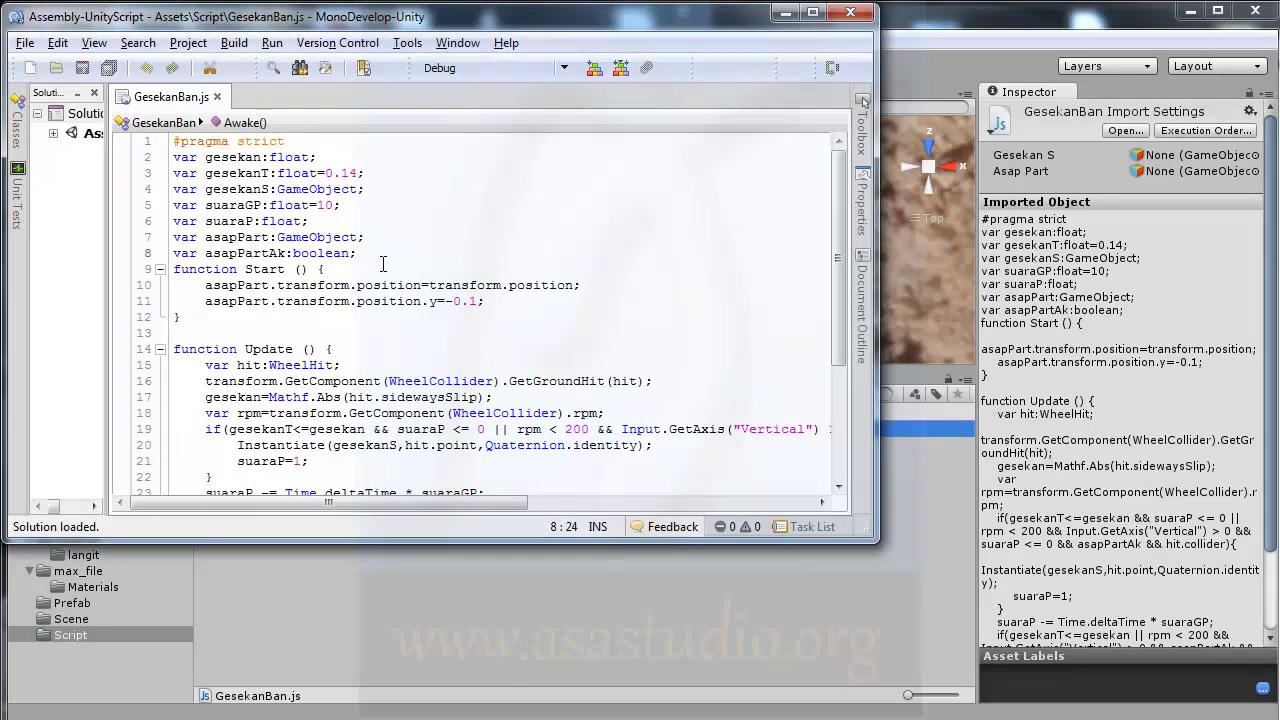
{"action": "key", "text": "Return"}
{"action": "type", "text": "var "}
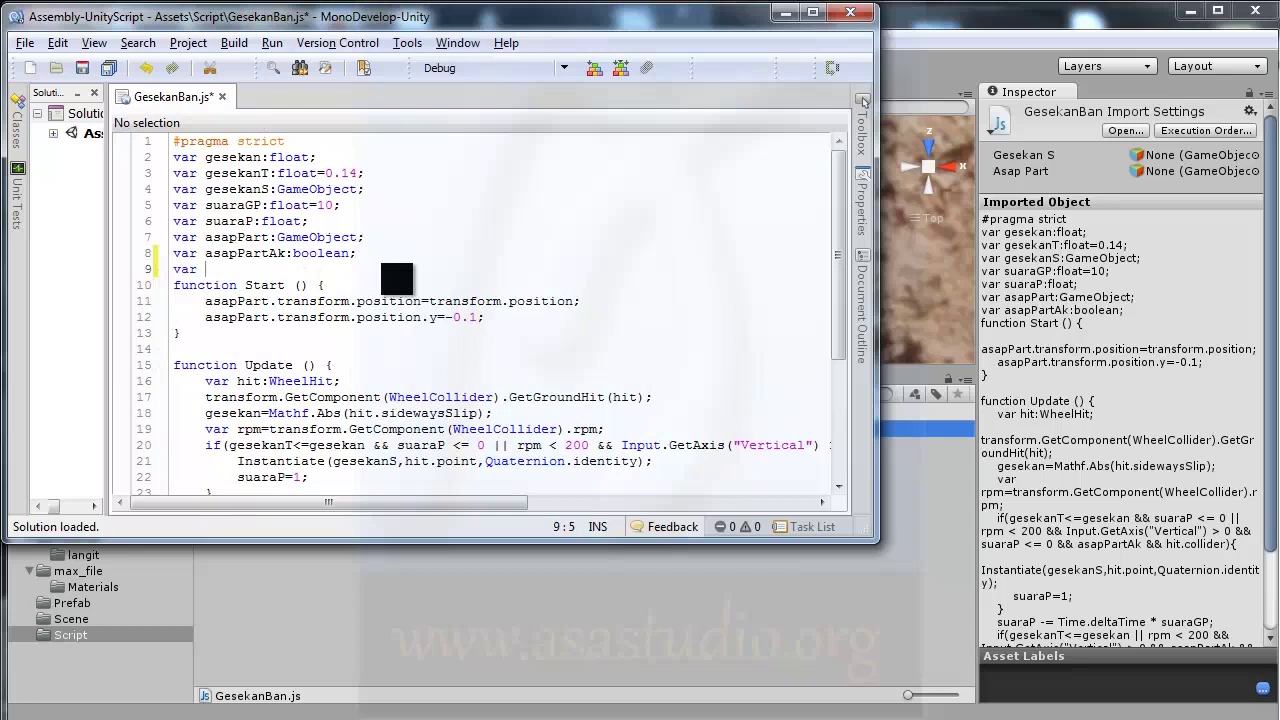
{"action": "type", "text": "gesekanBan"}
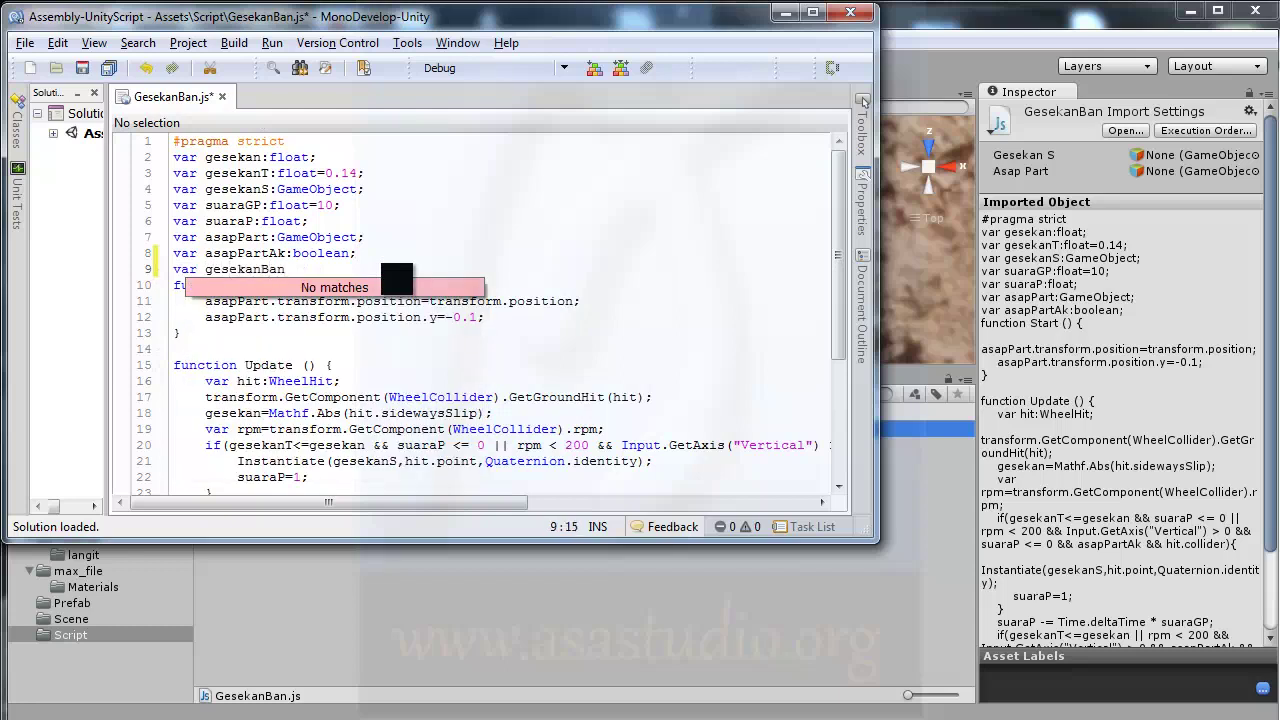
{"action": "type", "text": ":GameObject"}
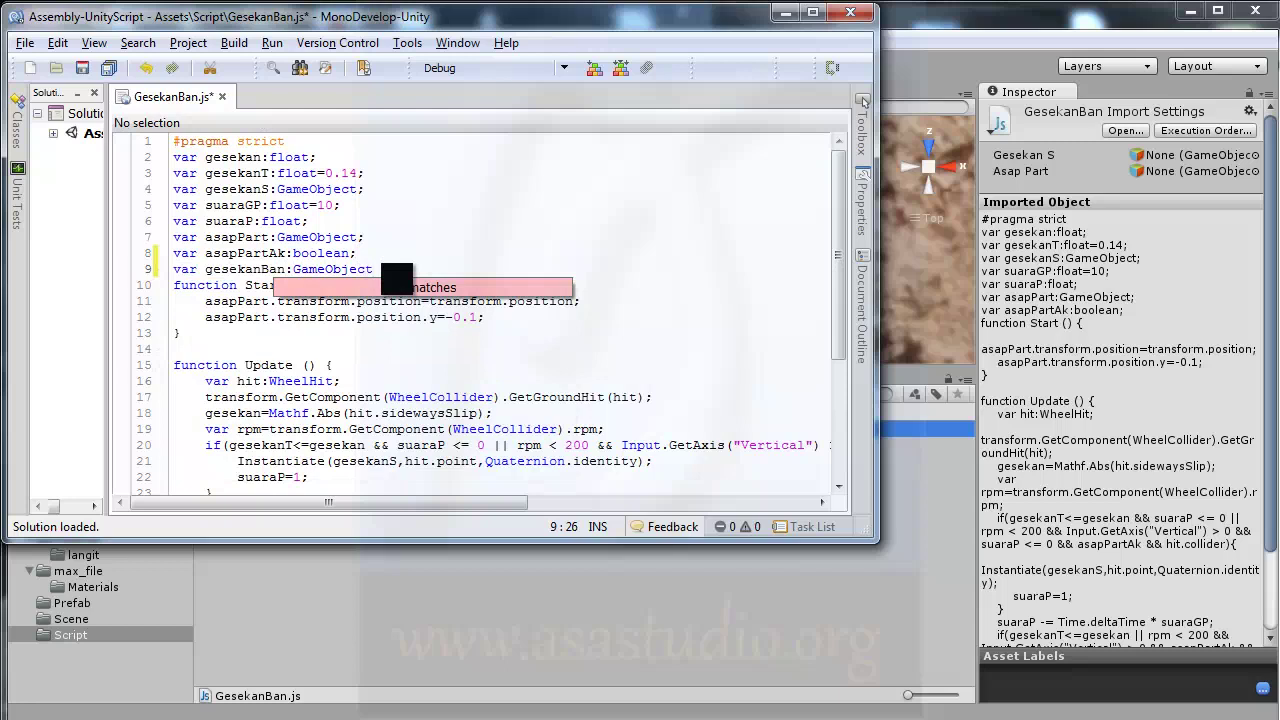
{"action": "type", "text": ";"}
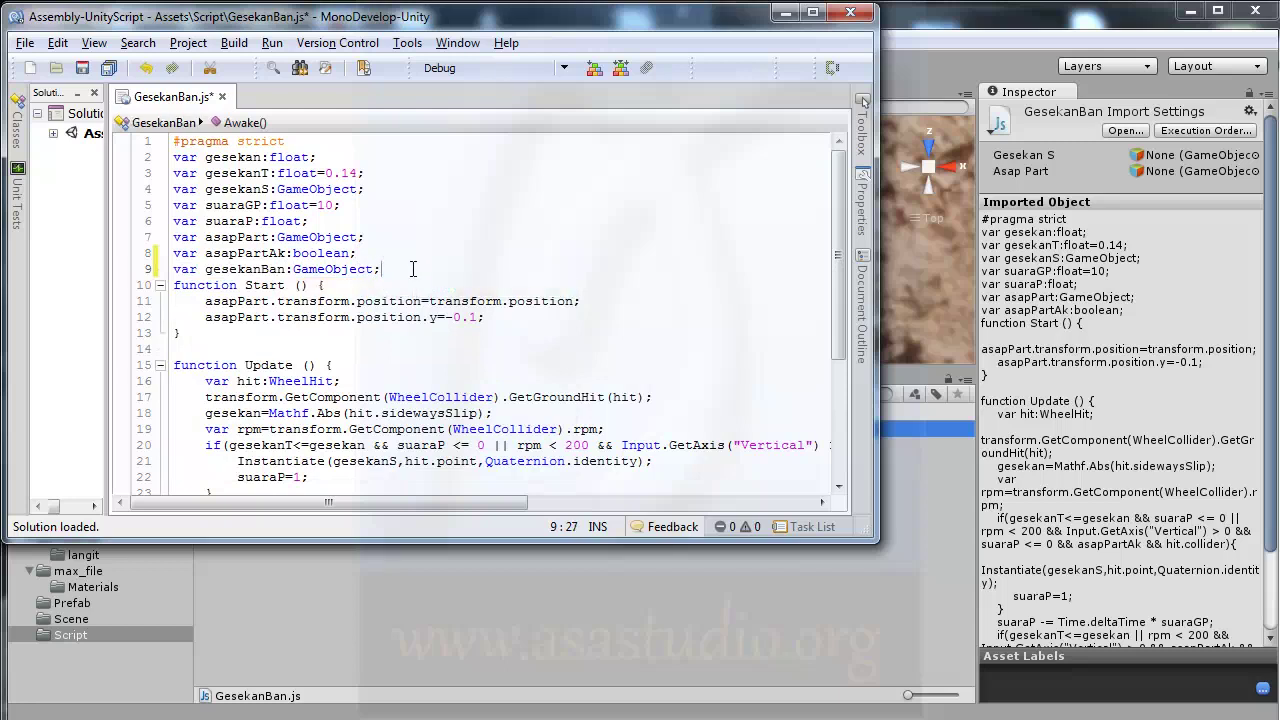
{"action": "left_click", "coordinate": [108, 67]}
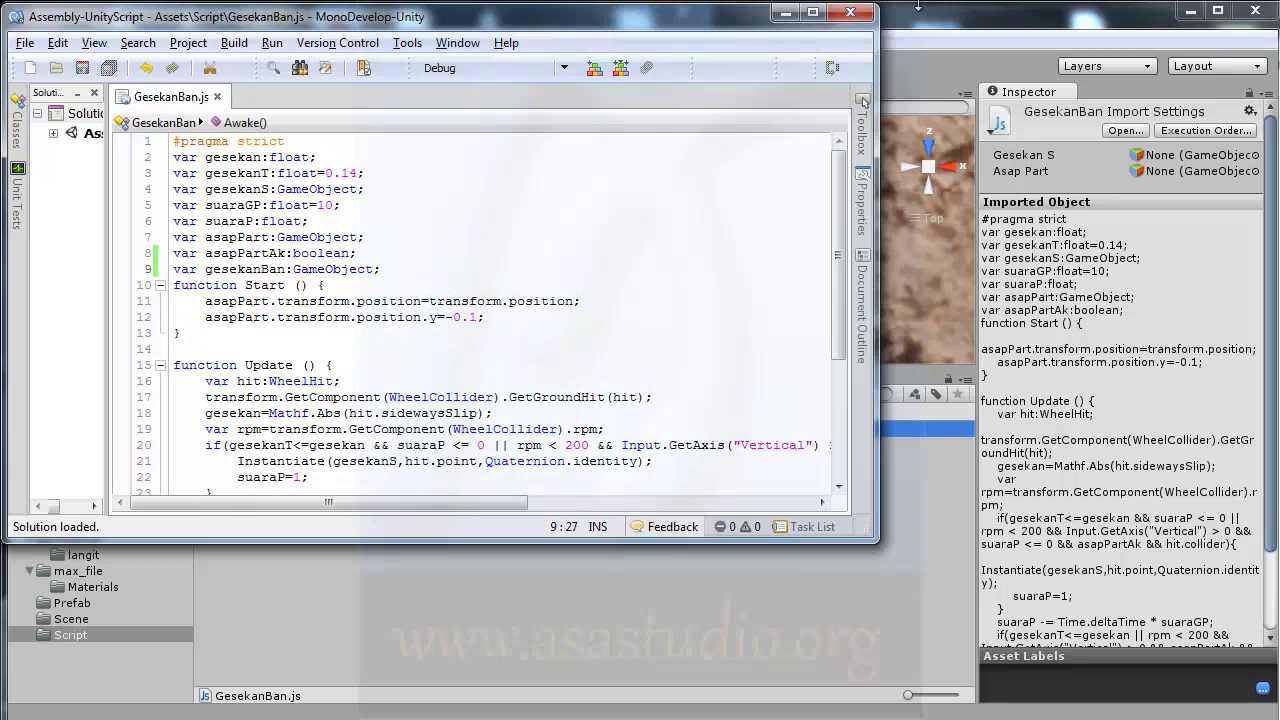
- Select wheel colliders BanCBKn through BanCDKr and drop the GesekanBan prefab into their Gesekan Ban field
{"action": "left_click", "coordinate": [945, 18]}
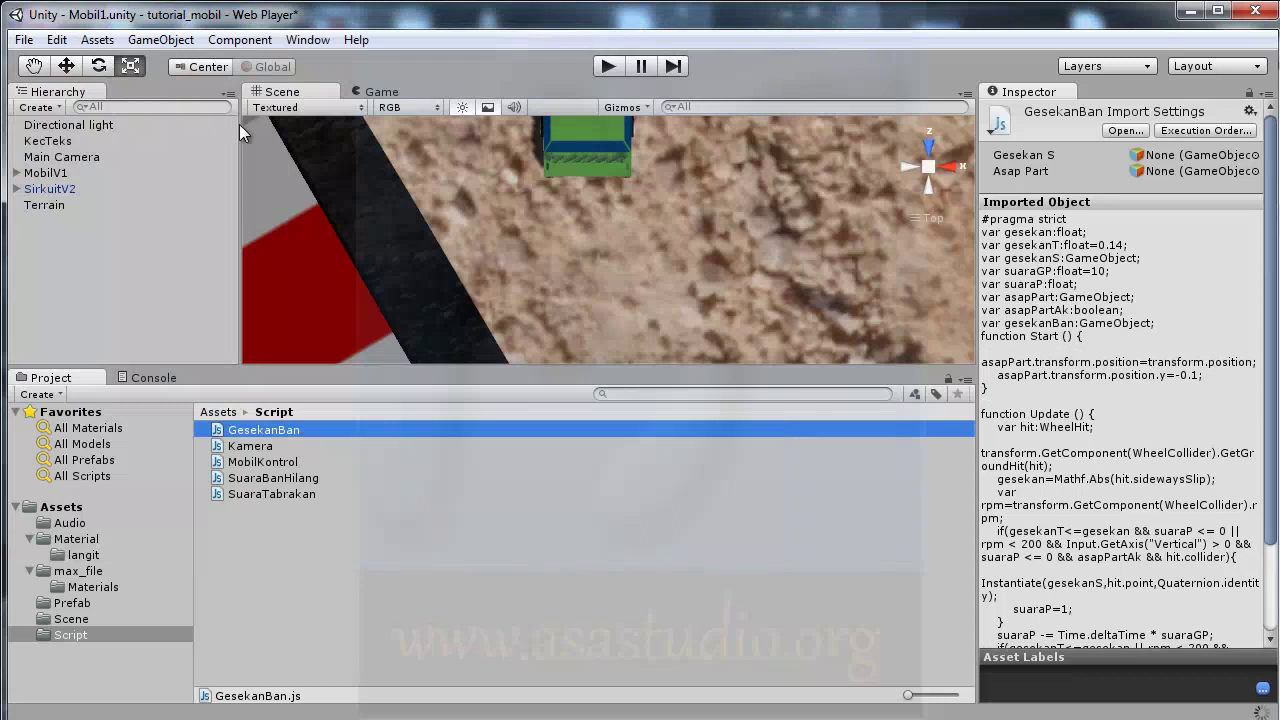
{"action": "left_click", "coordinate": [16, 187]}
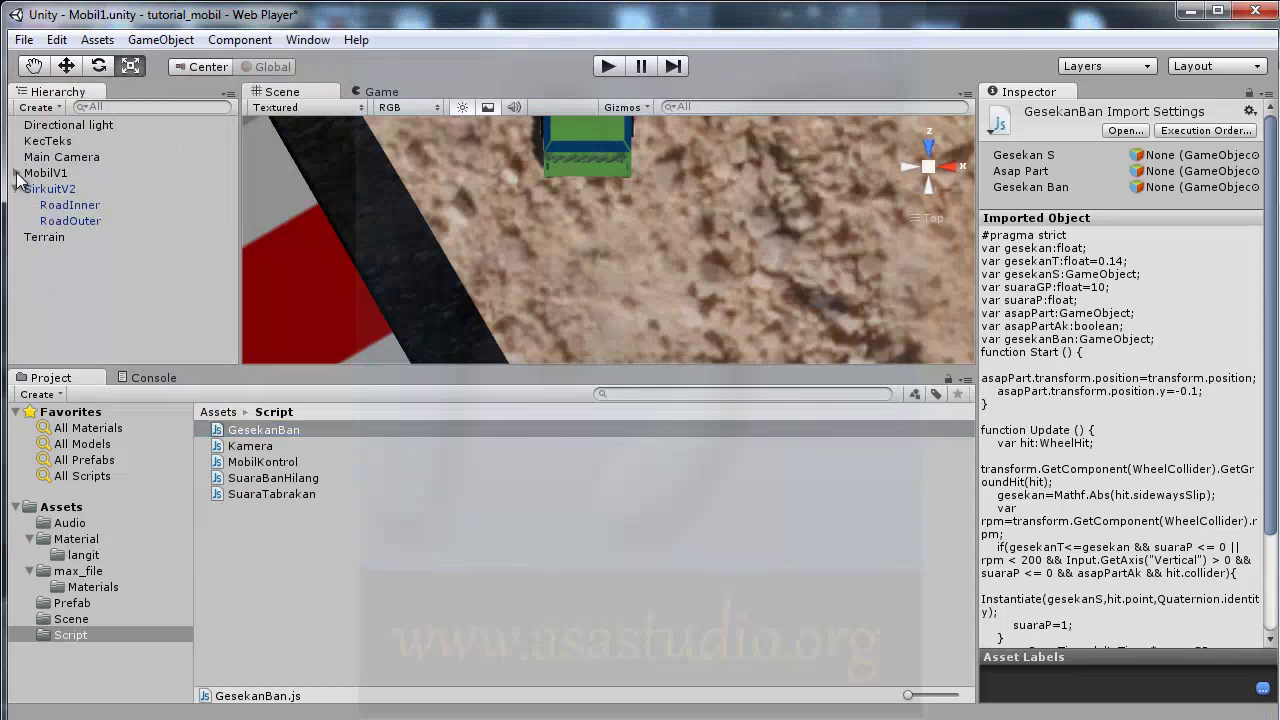
{"action": "left_click", "coordinate": [16, 173]}
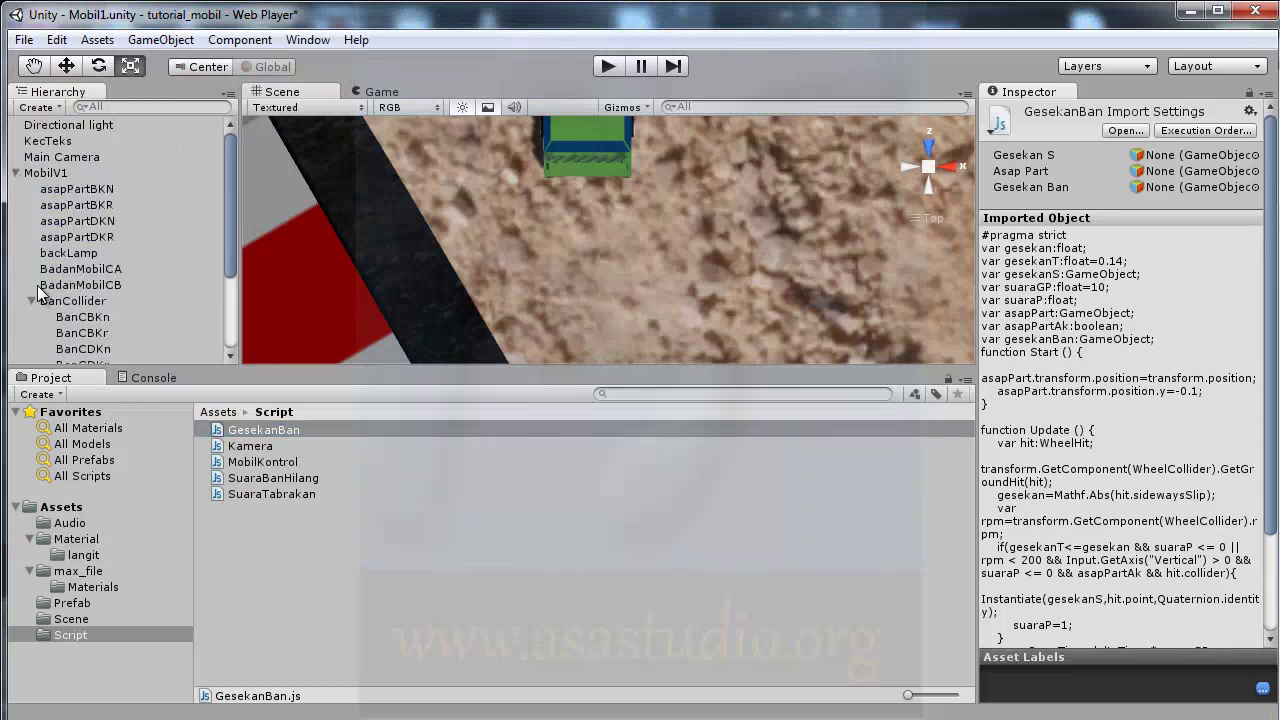
{"action": "scroll", "coordinate": [222, 230], "scroll_direction": "down", "scroll_amount": 3}
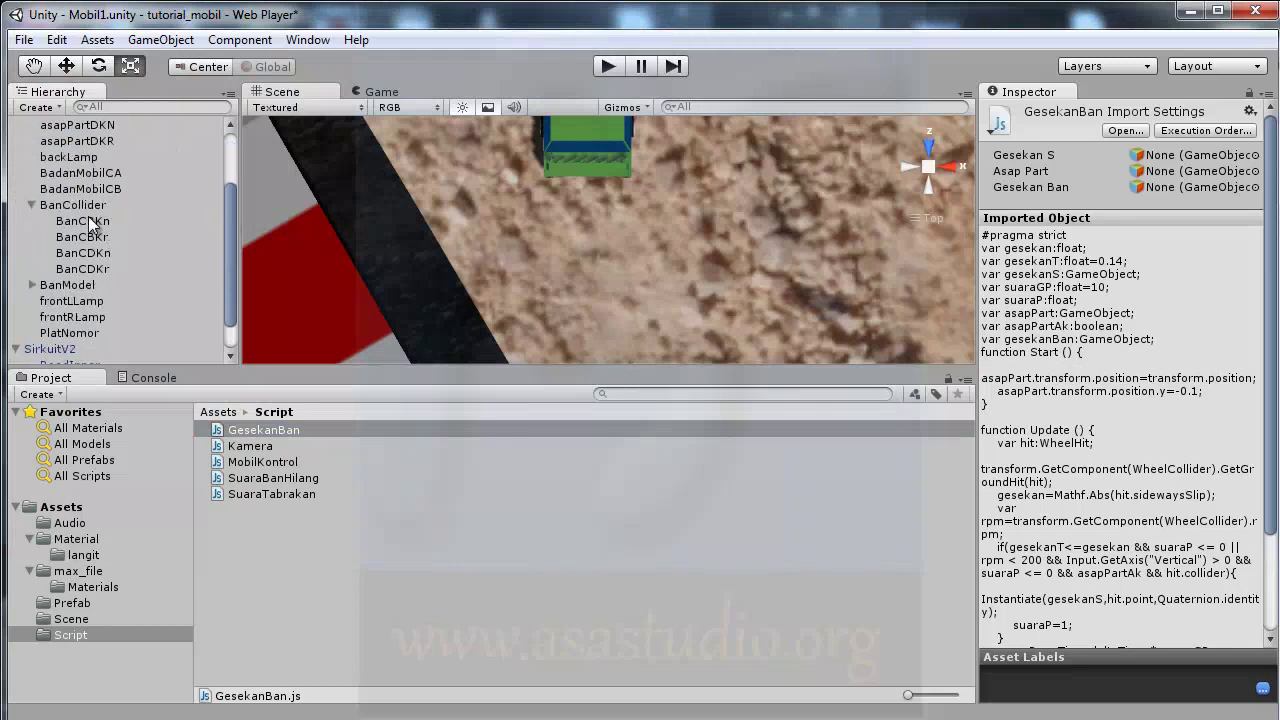
{"action": "left_click", "coordinate": [88, 220]}
{"action": "left_click", "coordinate": [91, 268], "text": "shift"}
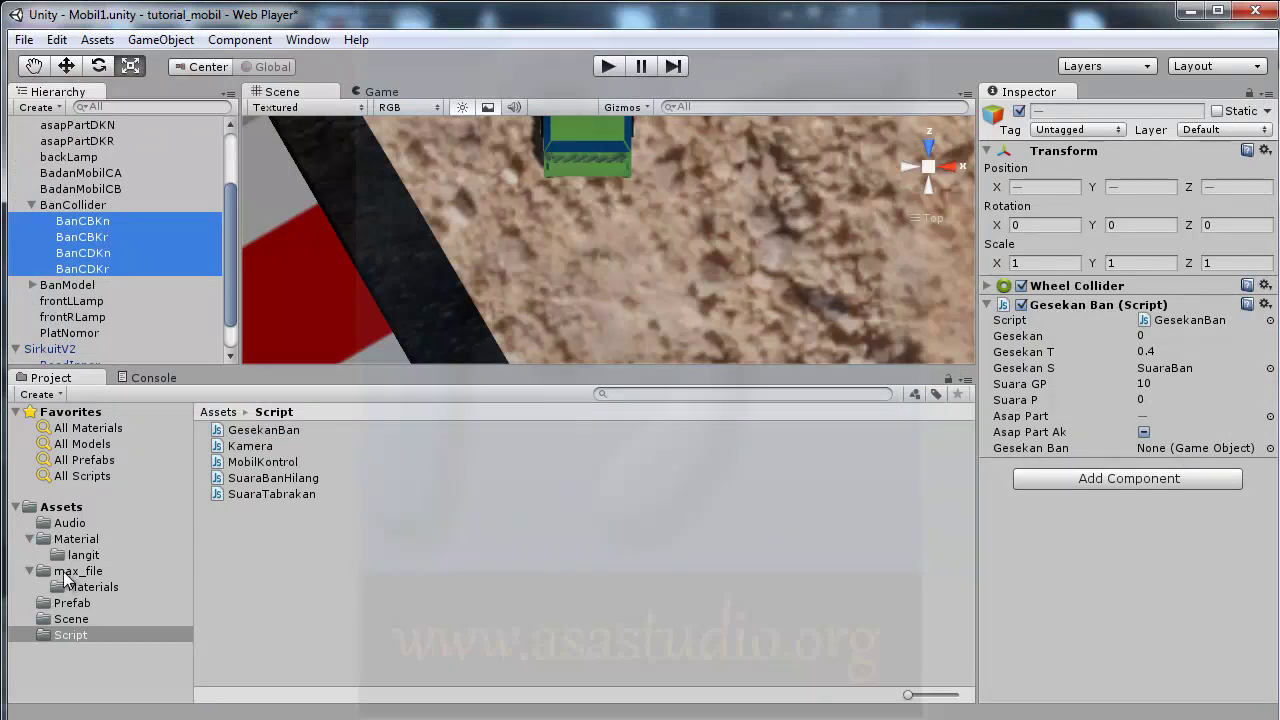
{"action": "left_click", "coordinate": [72, 603]}
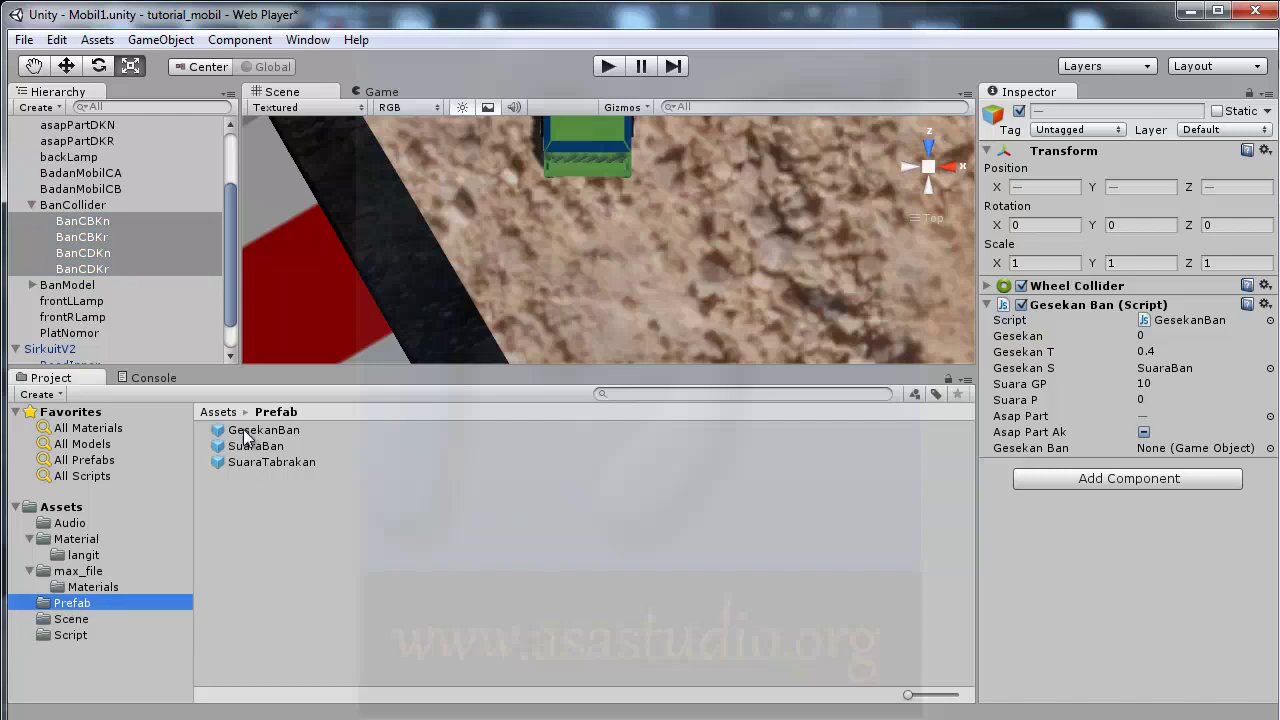
{"action": "left_click_drag", "start_coordinate": [240, 430], "coordinate": [1019, 446]}
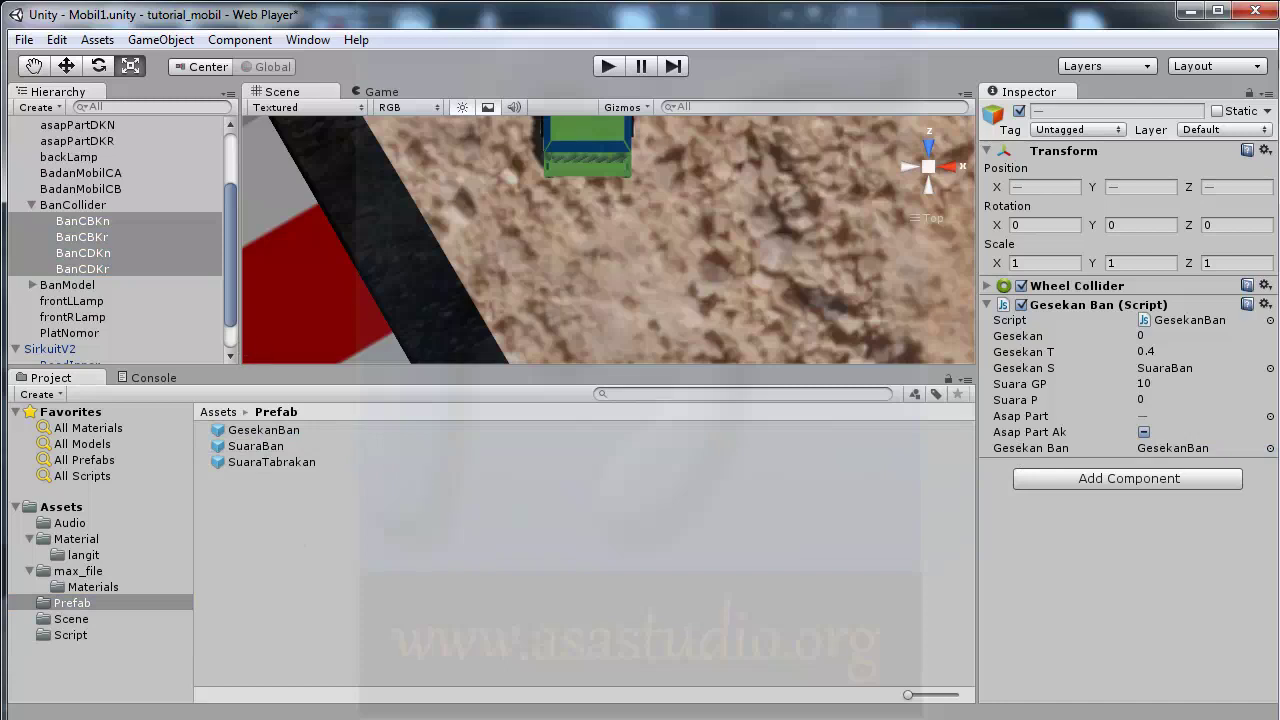
{"action": "key", "text": "alt+Tab"}
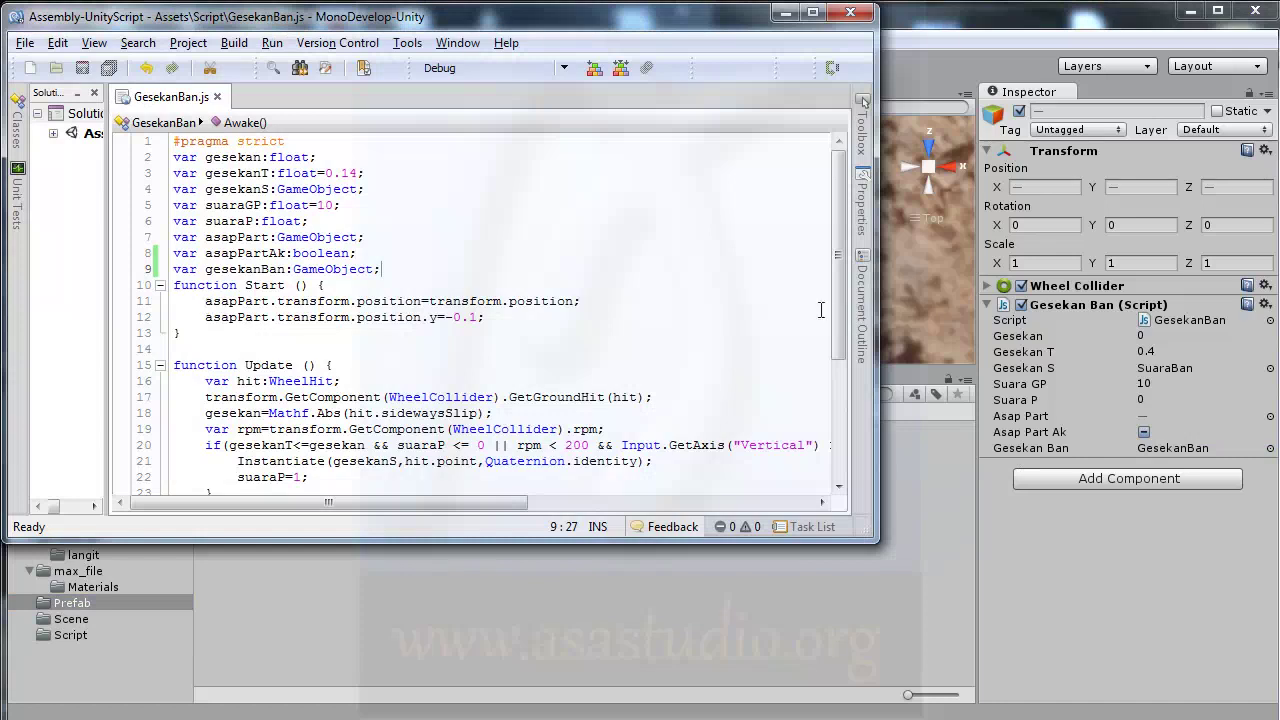
- Duplicate line 21's Instantiate call onto line 22, changing gesekanS to gesekanBan, and save
{"action": "left_click_drag", "start_coordinate": [840, 322], "coordinate": [852, 390]}
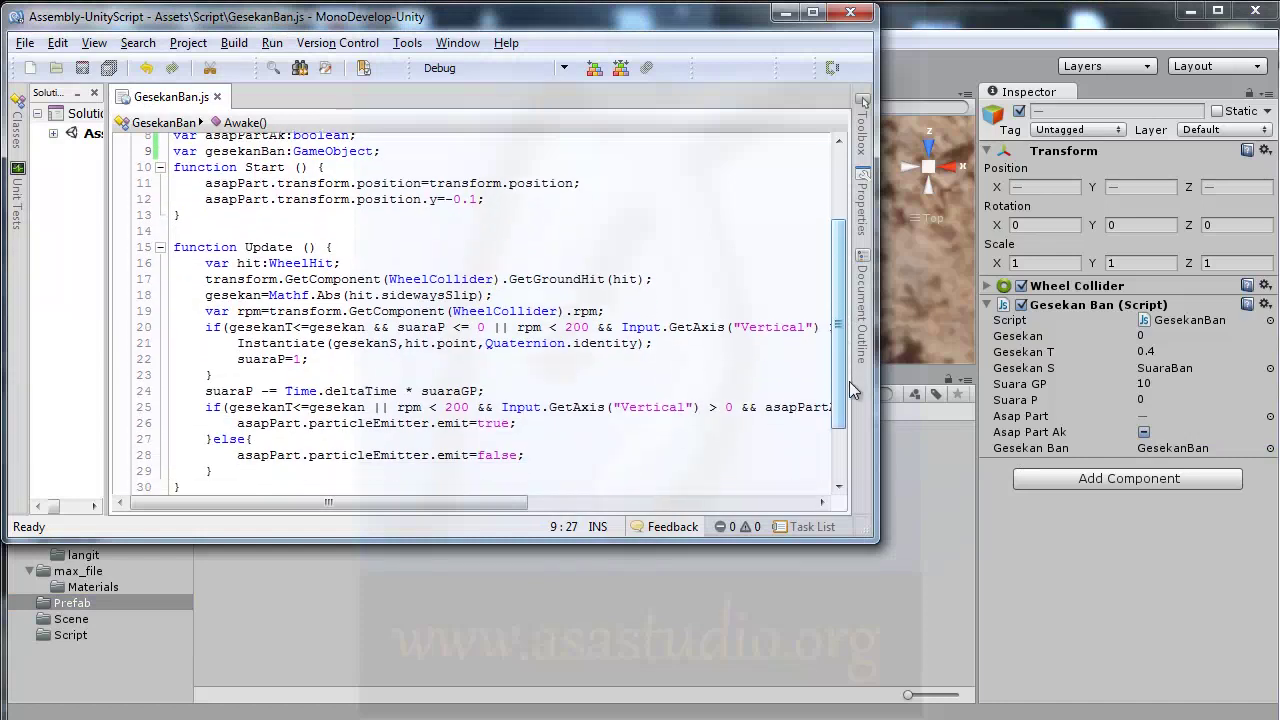
{"action": "left_click_drag", "start_coordinate": [237, 343], "coordinate": [672, 344]}
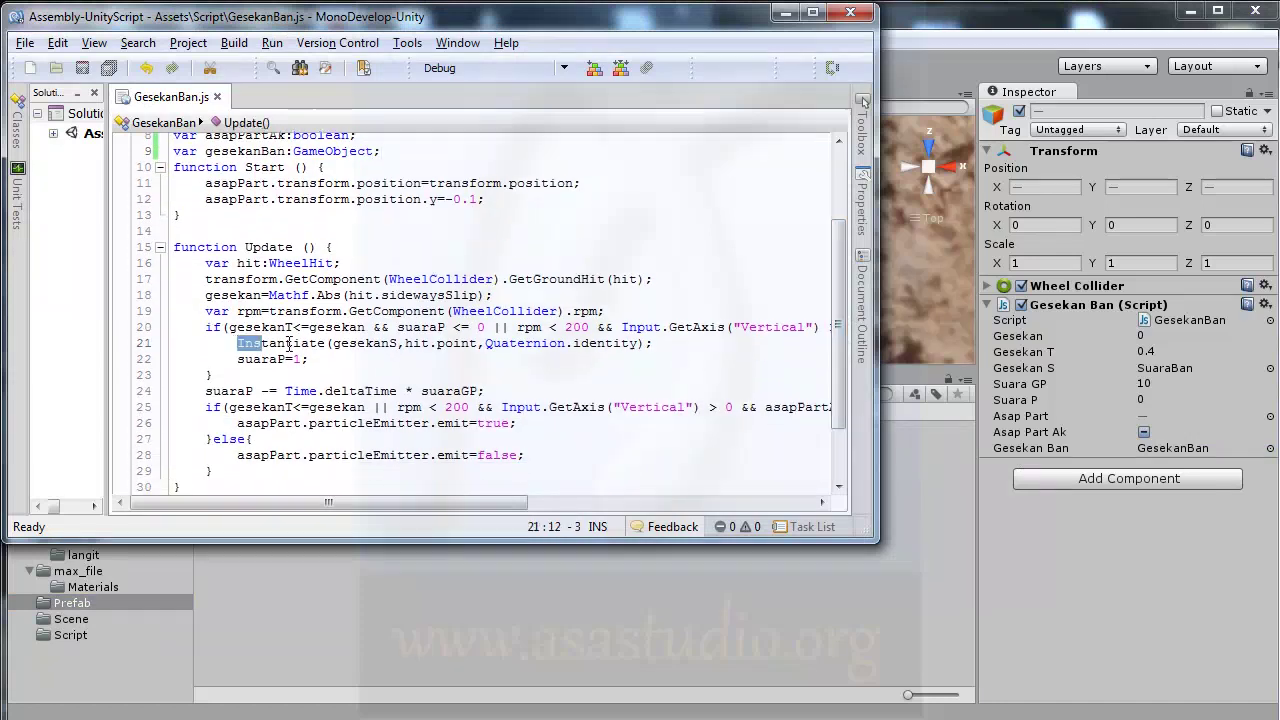
{"action": "left_click", "coordinate": [668, 344]}
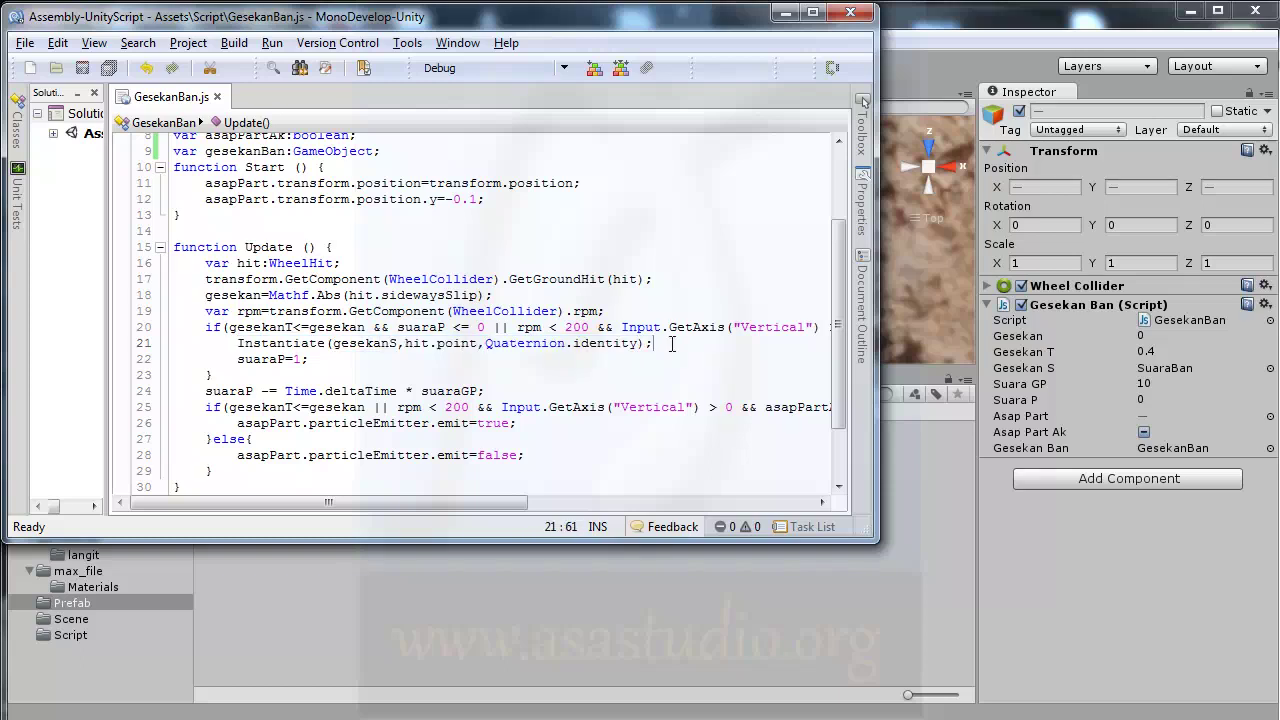
{"action": "key", "text": "Return"}
{"action": "type", "text": "Instantiate(gesekanS,hit.point,Quaternion.identity);"}
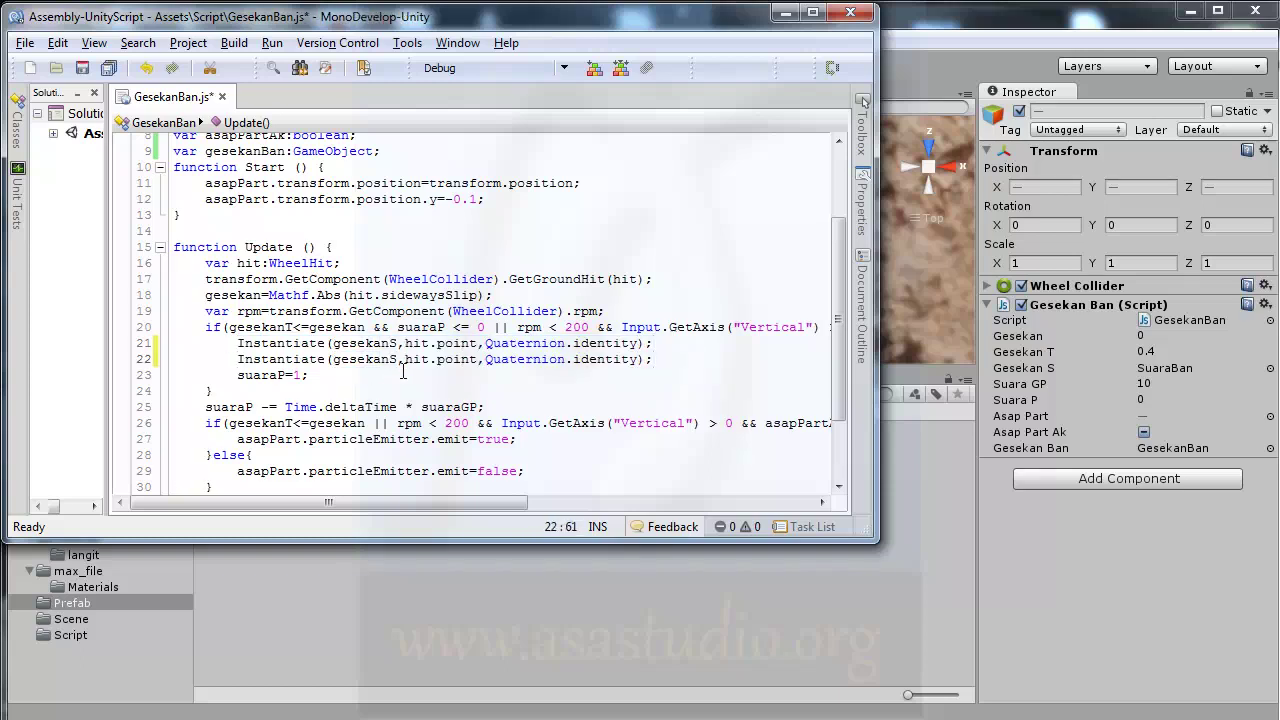
{"action": "key", "text": "shift+Right"}
{"action": "type", "text": "Ban"}
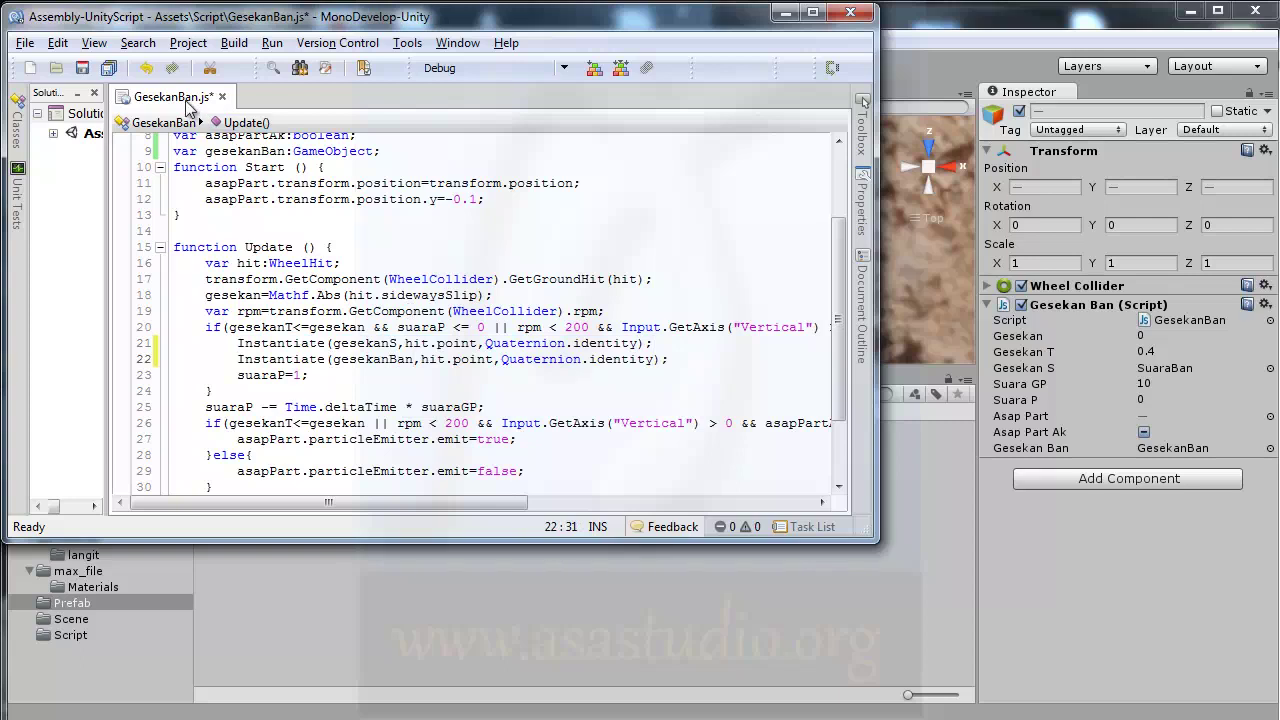
{"action": "left_click", "coordinate": [108, 67]}
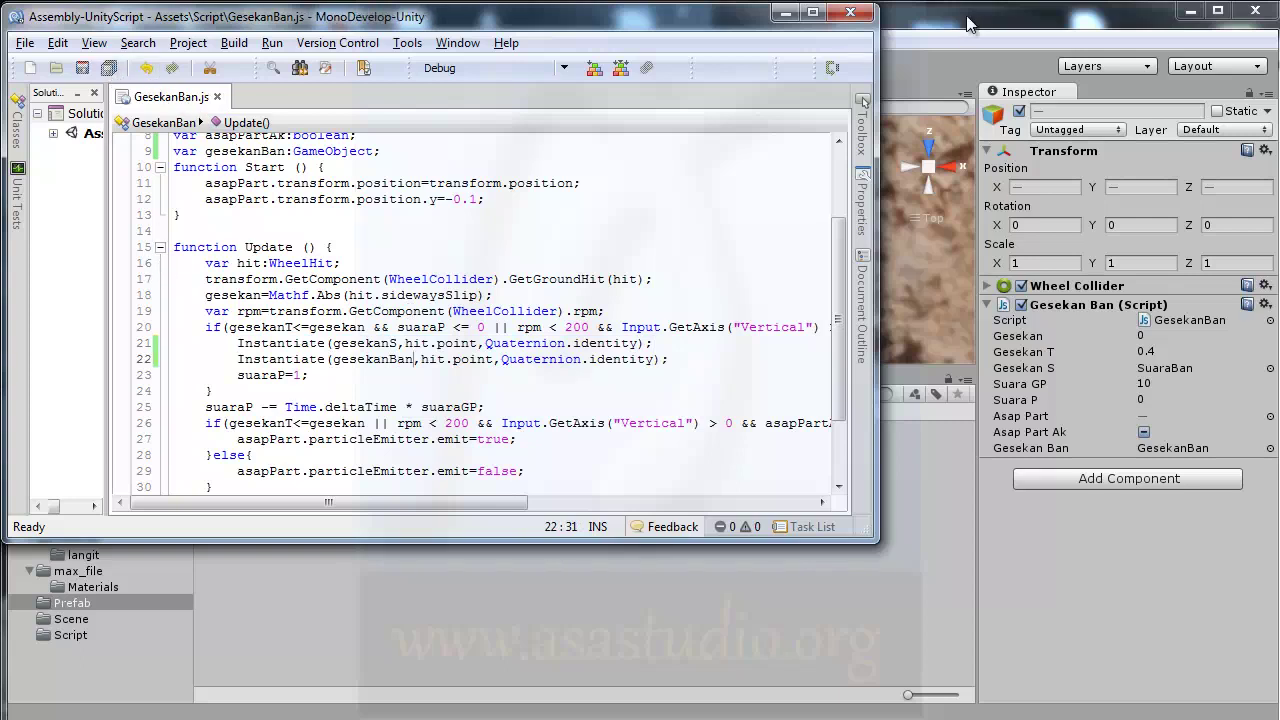
{"action": "left_click", "coordinate": [967, 22]}
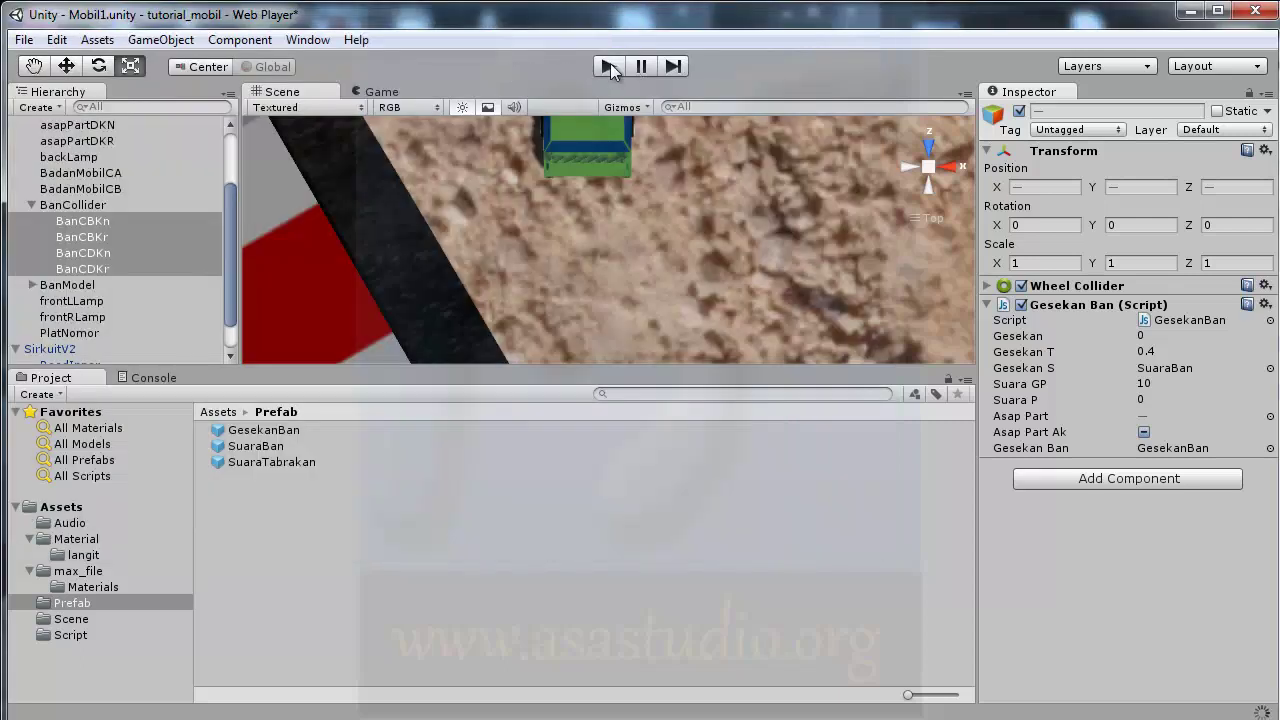
{"action": "left_click", "coordinate": [610, 63]}
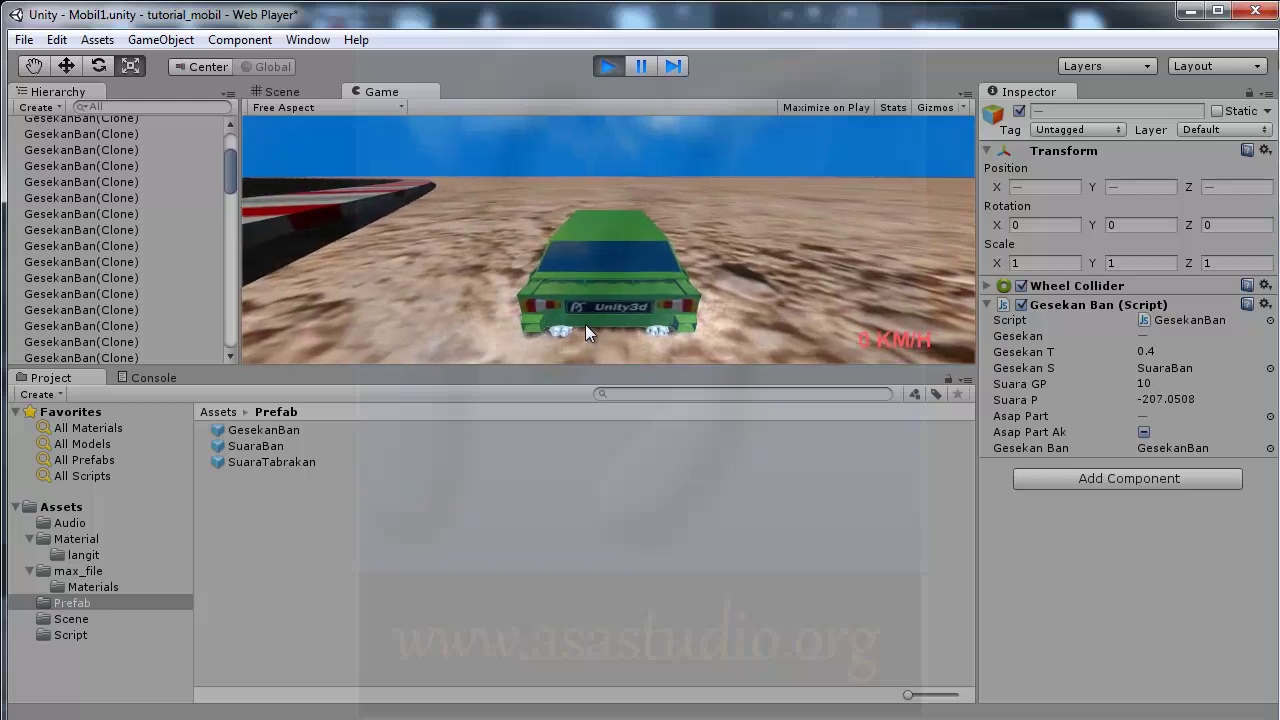
{"action": "key", "text": "Down"}
{"action": "key", "text": "Up"}
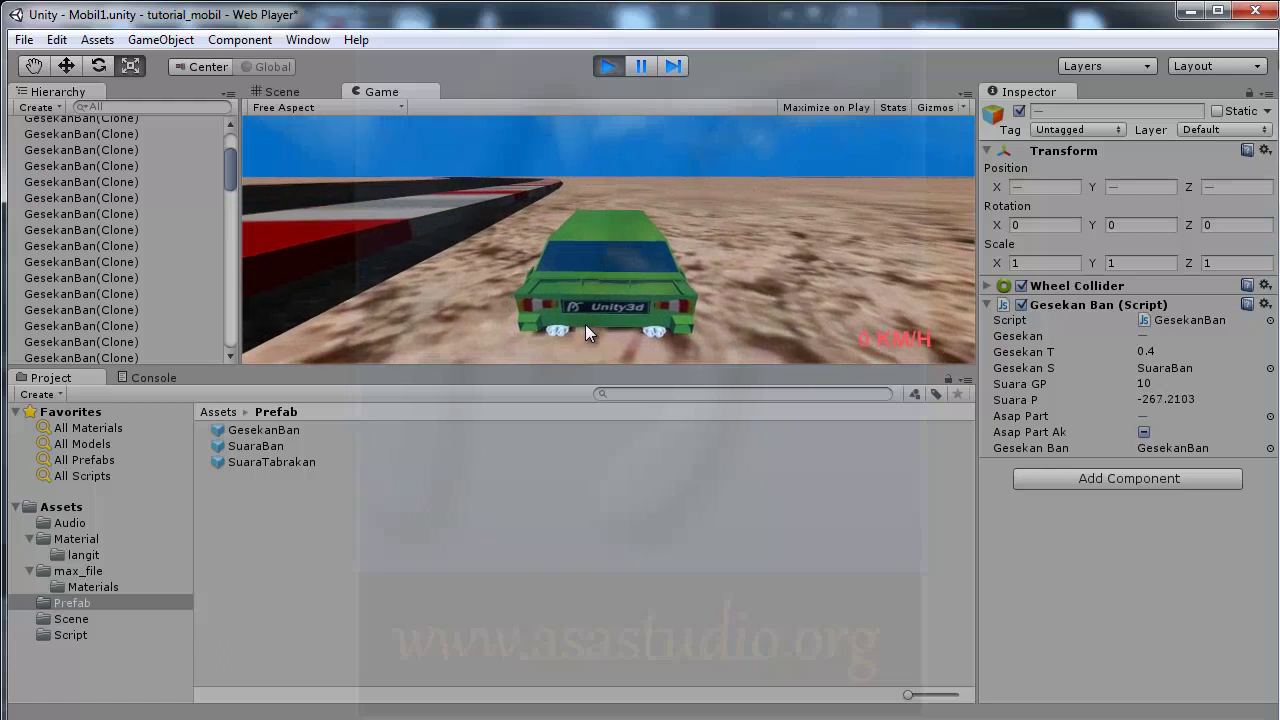
{"action": "left_click", "coordinate": [611, 71]}
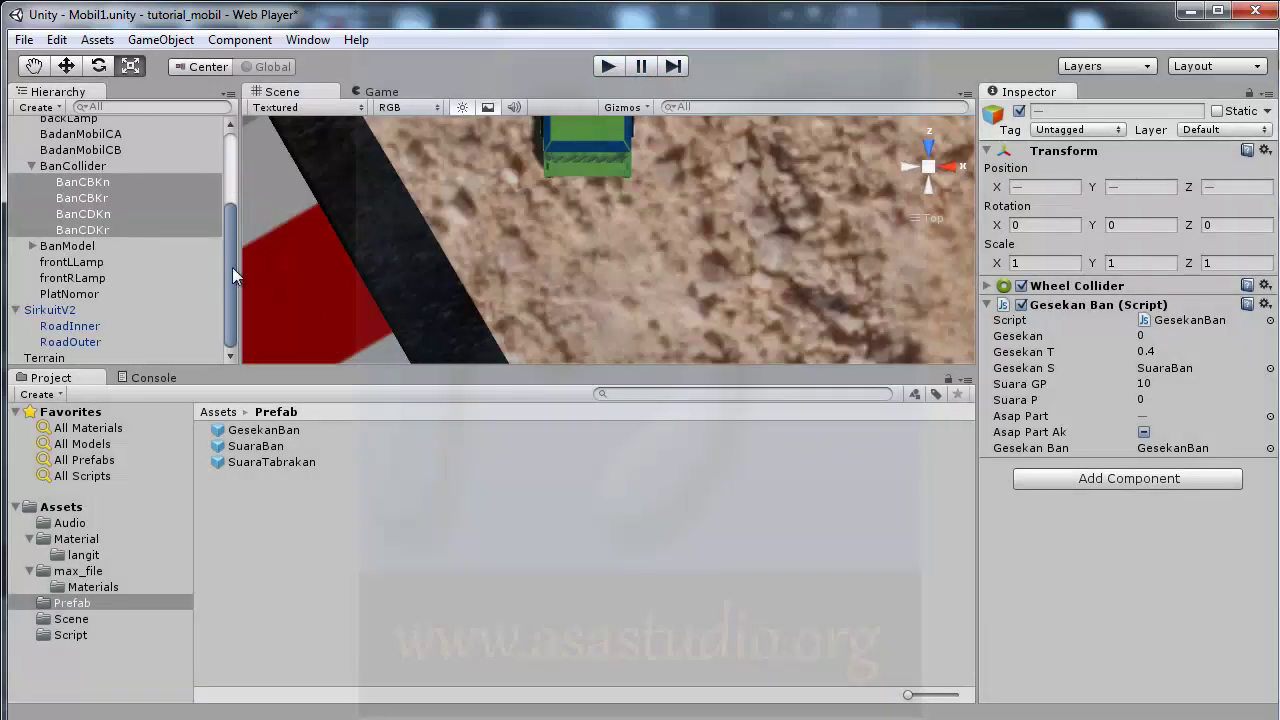
- Remove the Mesh Collider component from the GesekanBan prefab
{"action": "left_click", "coordinate": [264, 433]}
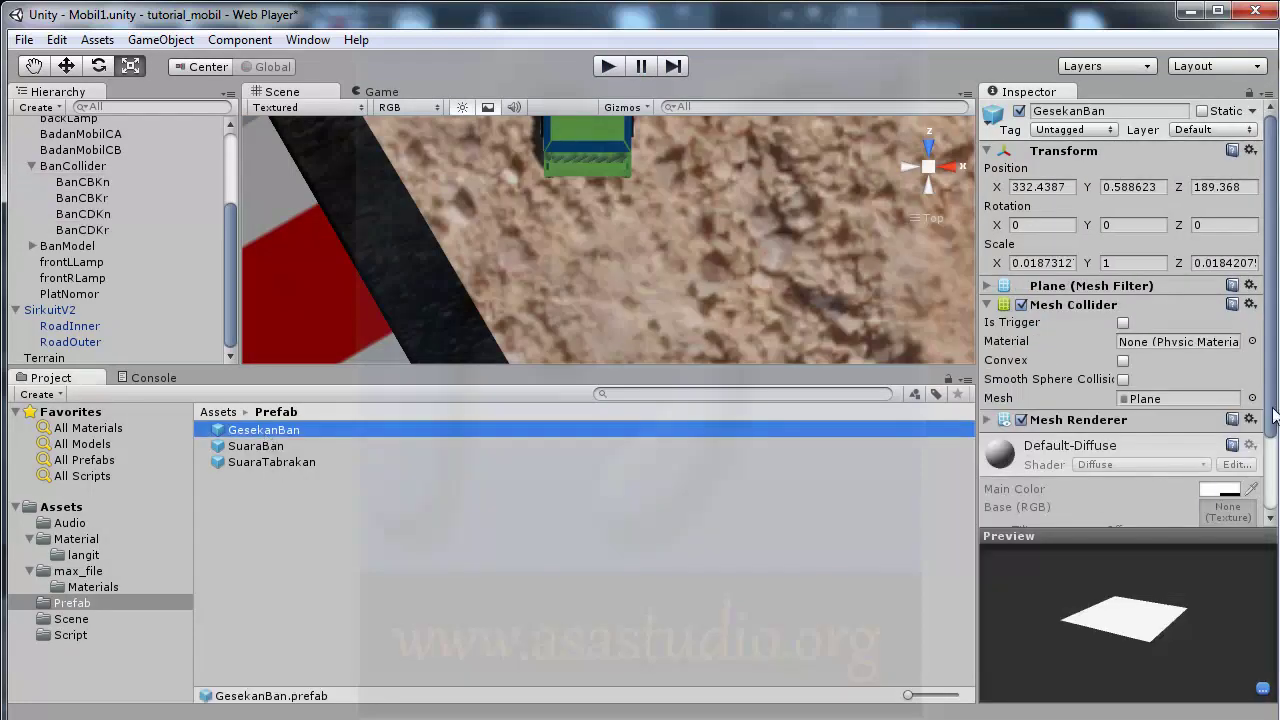
{"action": "left_click_drag", "start_coordinate": [1272, 420], "coordinate": [1272, 505]}
{"action": "scroll", "coordinate": [1128, 310], "scroll_direction": "up", "scroll_amount": 2}
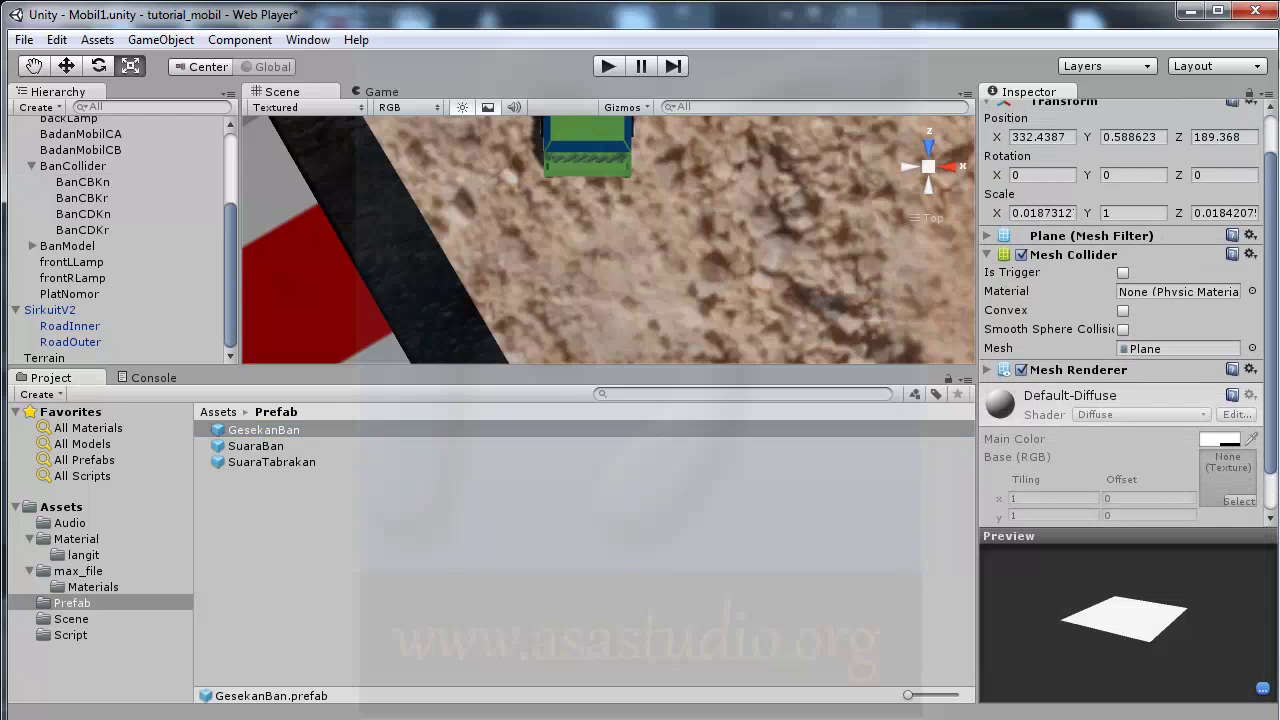
{"action": "scroll", "coordinate": [1128, 310], "scroll_direction": "up", "scroll_amount": 1}
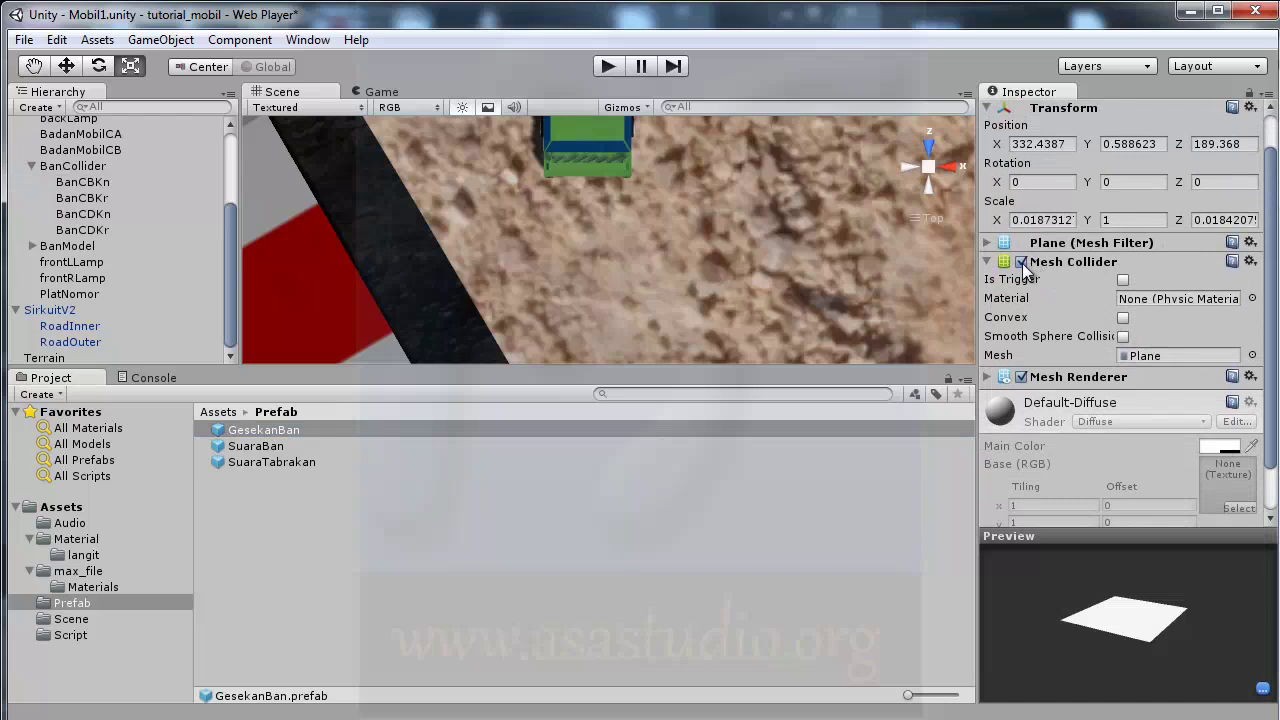
{"action": "left_click", "coordinate": [1253, 265]}
{"action": "left_click", "coordinate": [1262, 310]}
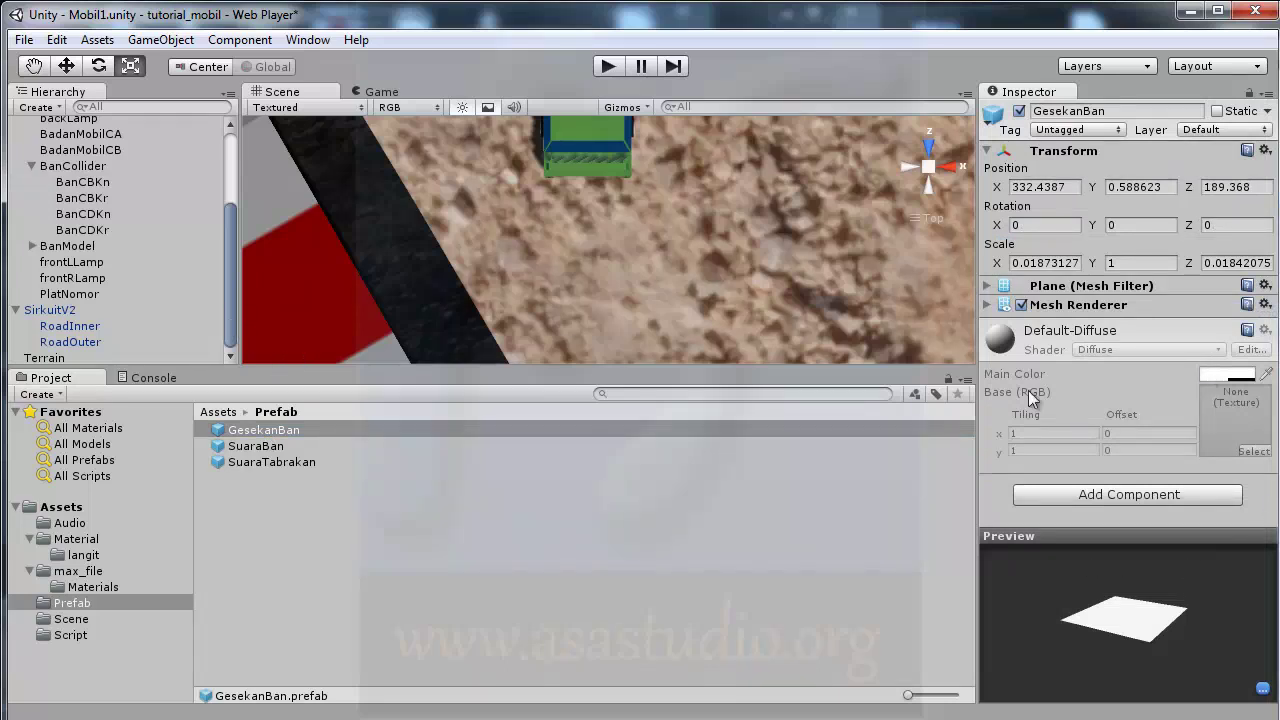
{"action": "left_click", "coordinate": [221, 428]}
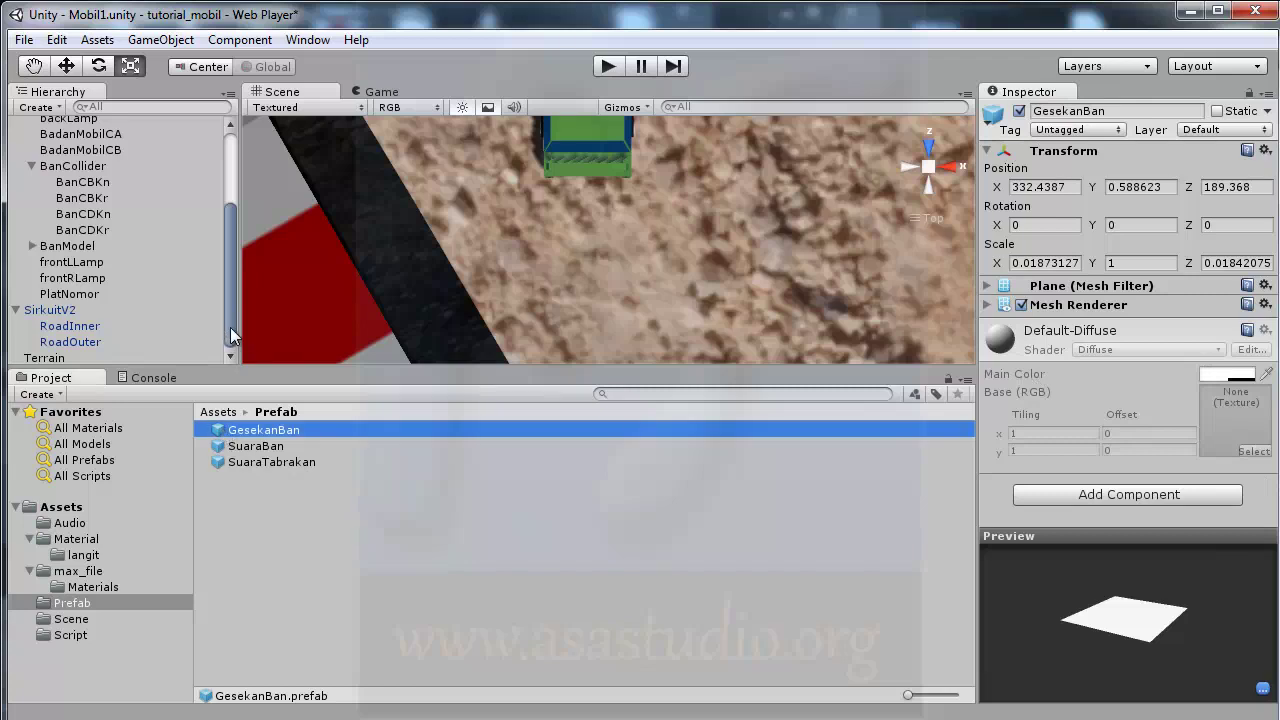
{"action": "left_click", "coordinate": [111, 539]}
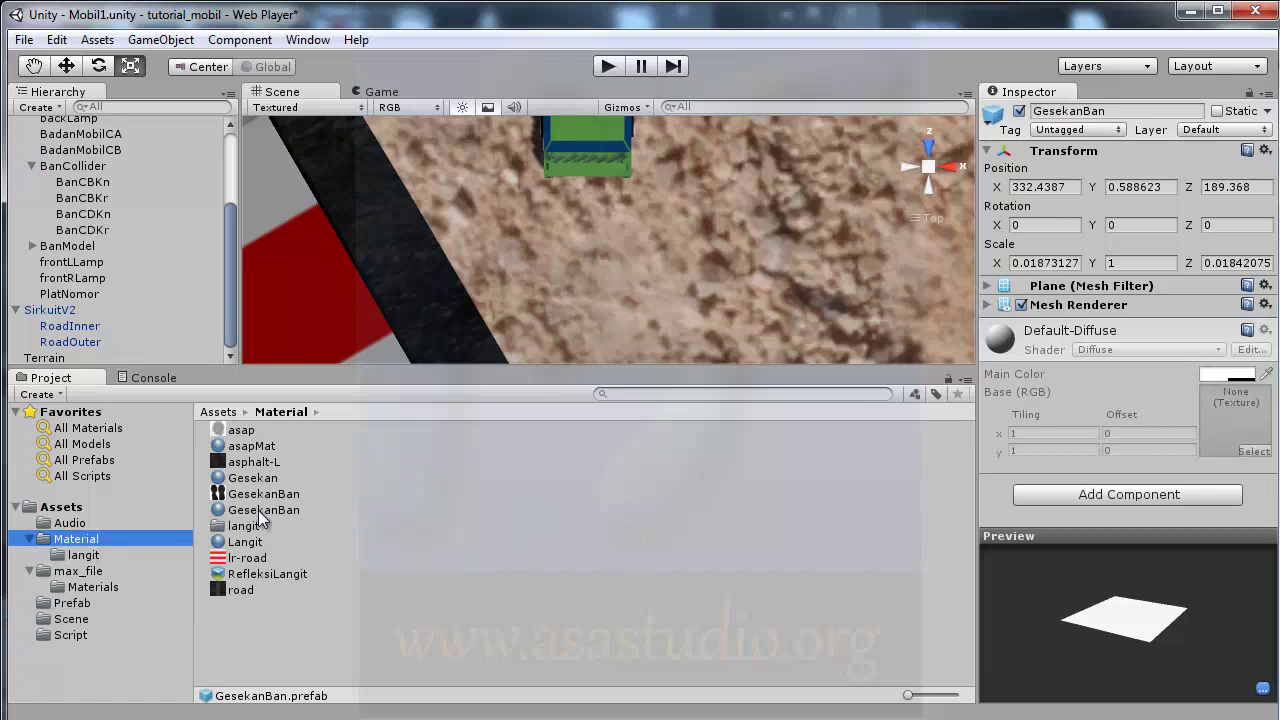
- Apply the GesekanBan material to the prefab, then briefly play-test the skid marks
{"action": "left_click_drag", "start_coordinate": [254, 494], "coordinate": [1252, 425]}
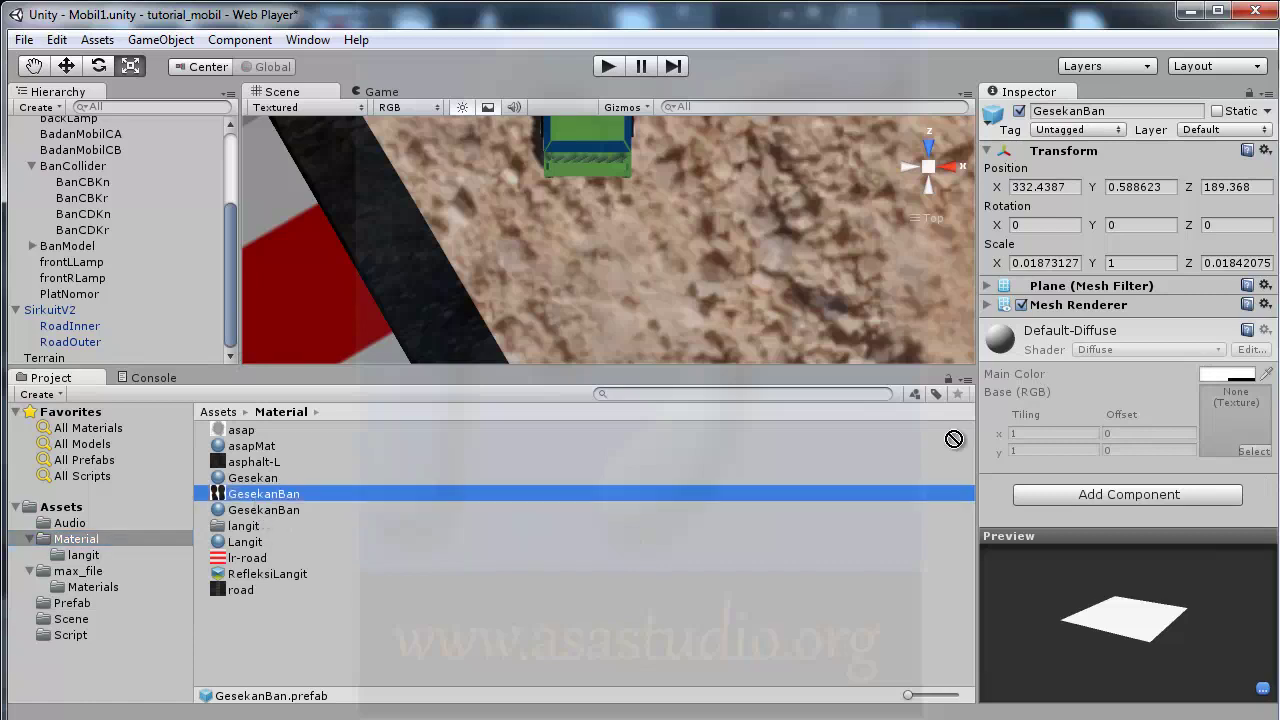
{"action": "mouse_move", "coordinate": [242, 512]}
{"action": "left_mouse_down"}
{"action": "mouse_move", "coordinate": [1005, 497]}
{"action": "mouse_move", "coordinate": [1023, 516]}
{"action": "left_mouse_up"}
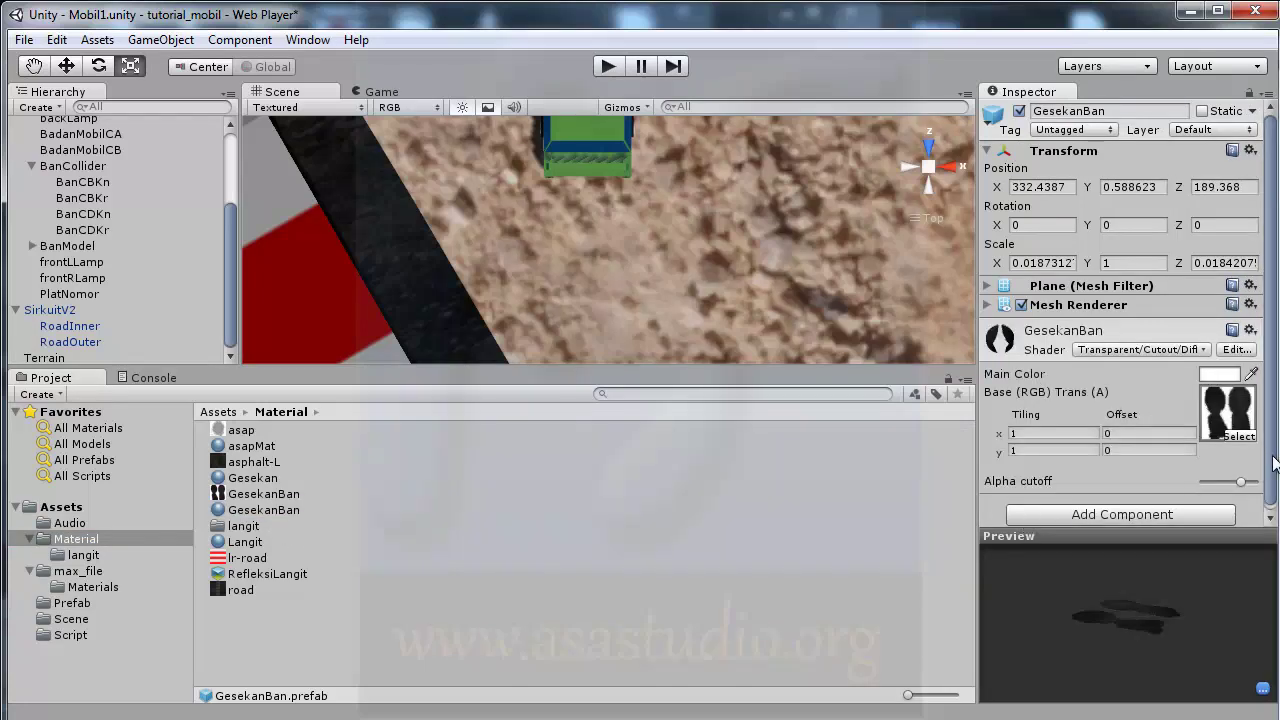
{"action": "scroll", "coordinate": [1270, 465], "scroll_direction": "down", "scroll_amount": 1}
{"action": "left_click", "coordinate": [605, 67]}
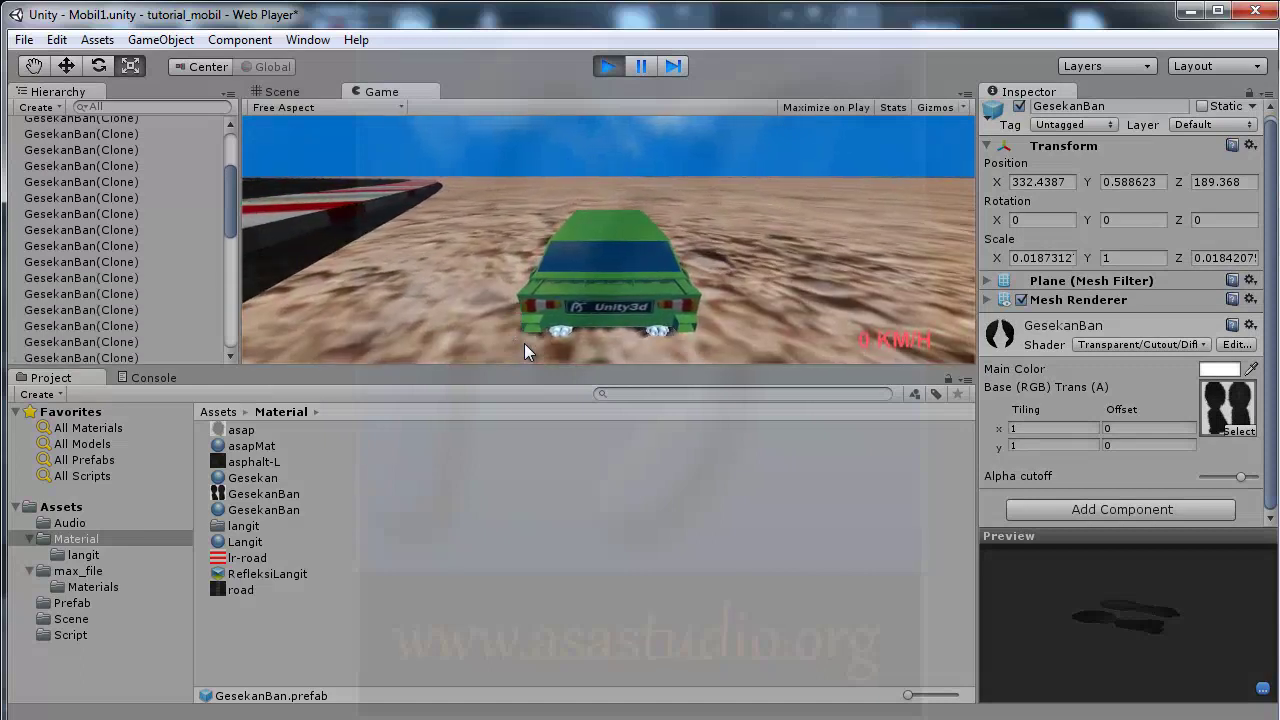
{"action": "left_click", "coordinate": [609, 67]}
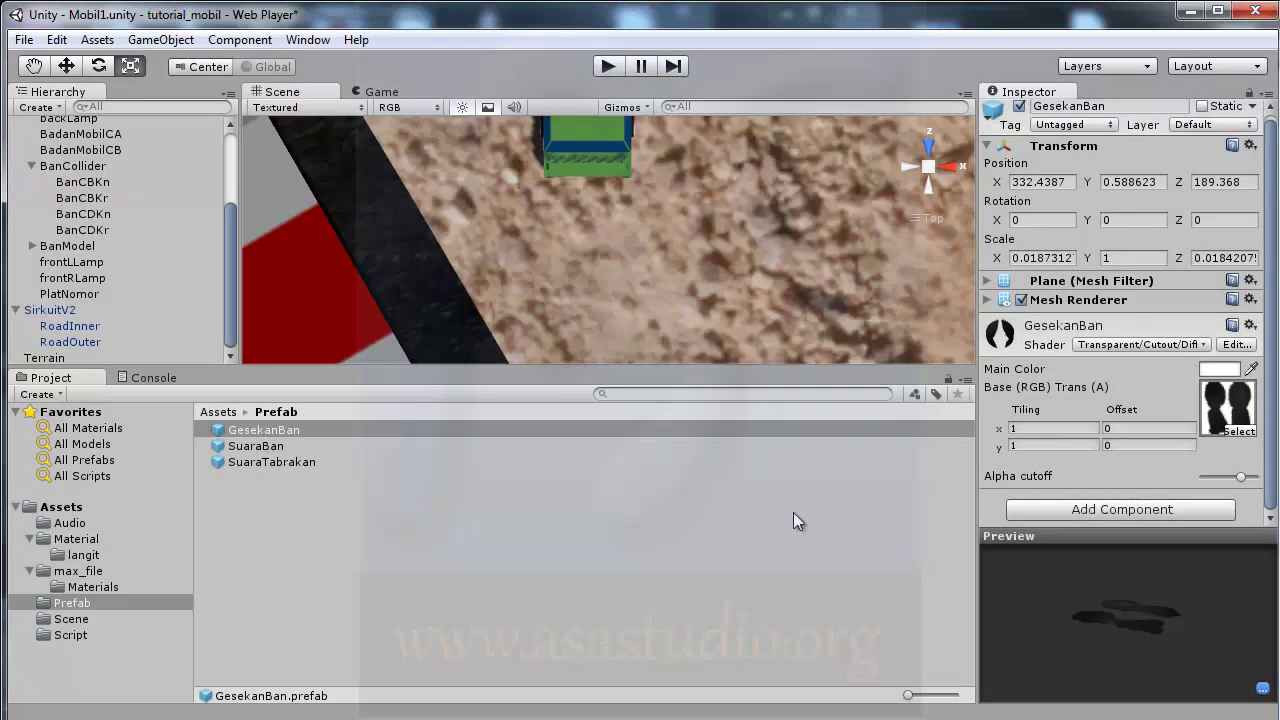
- Attach the Suara Ban Hilang script to the GesekanBan prefab
{"action": "left_click", "coordinate": [1111, 509]}
{"action": "left_click", "coordinate": [1067, 396]}
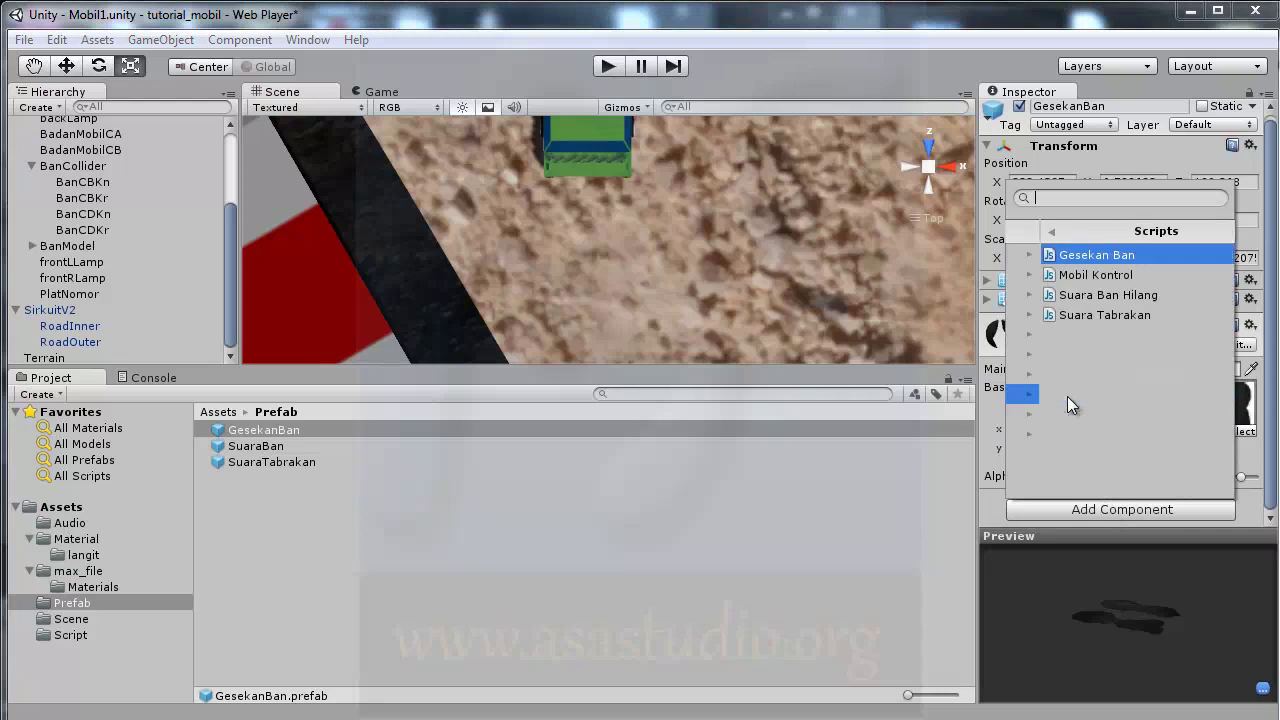
{"action": "left_click", "coordinate": [1069, 298]}
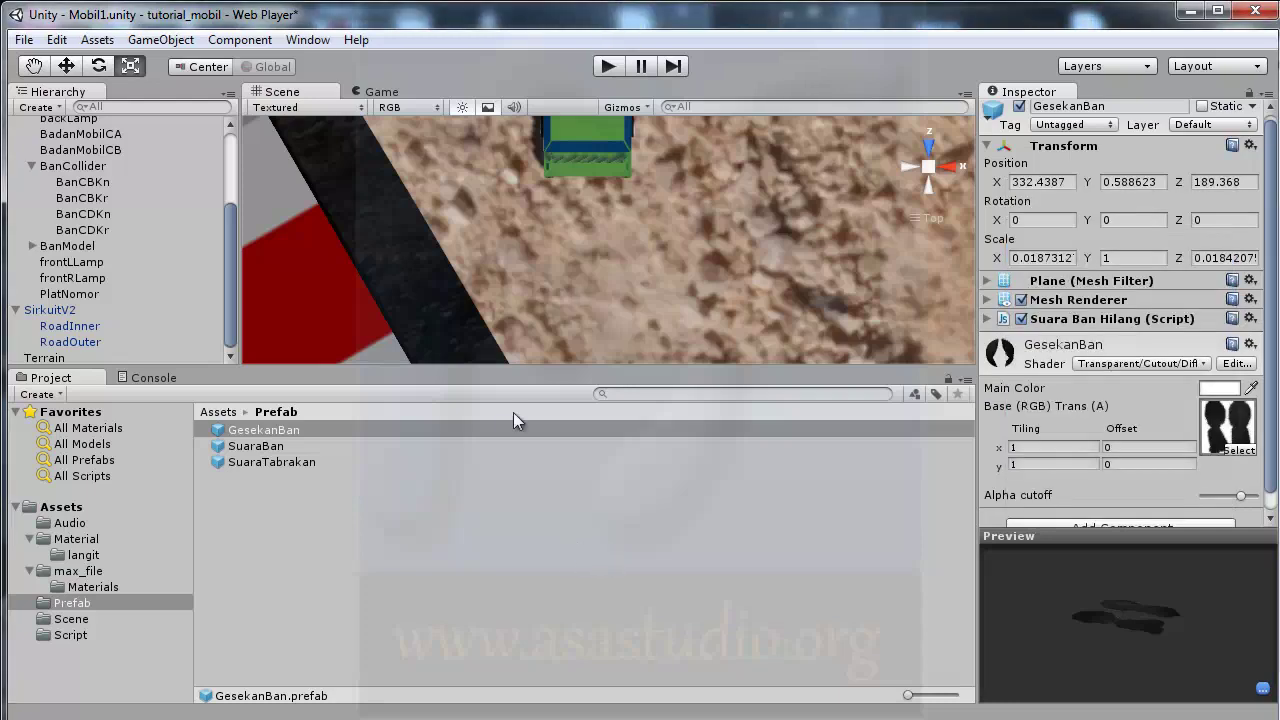
- Play-test by driving forward, reversing and driving forward again to leave skid marks
{"action": "left_click", "coordinate": [610, 65]}
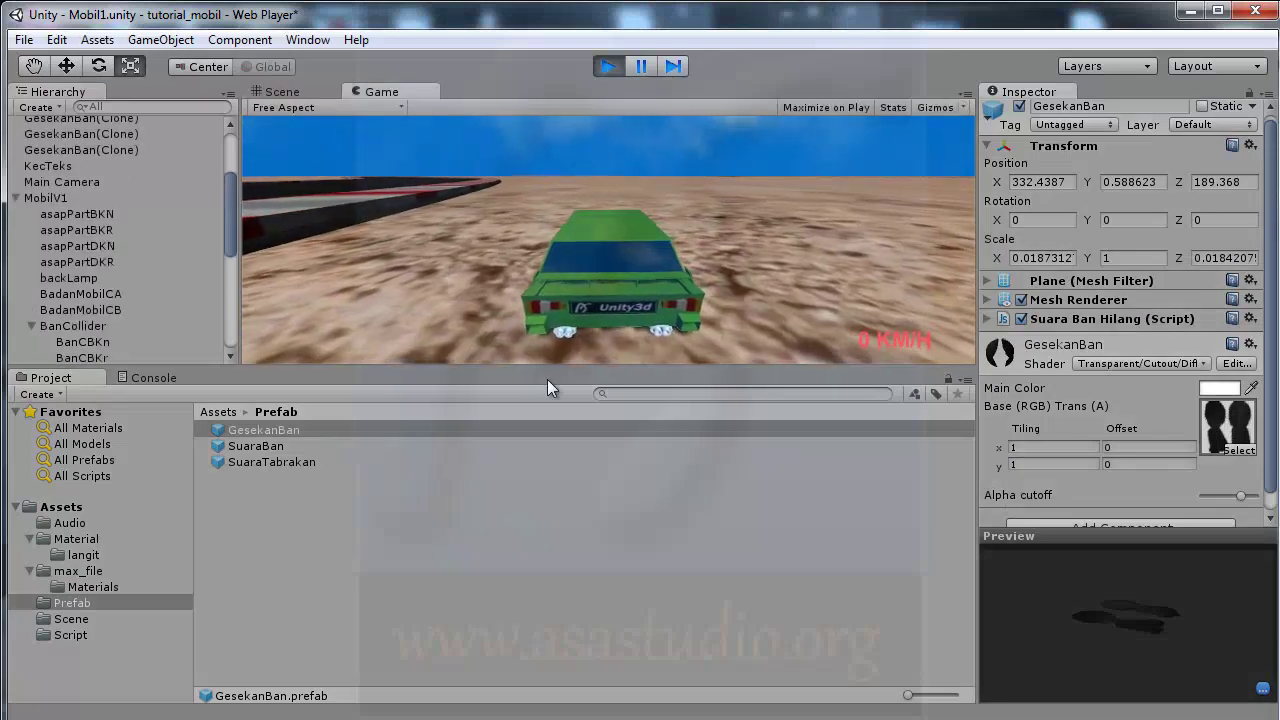
{"action": "key", "text": "Up"}
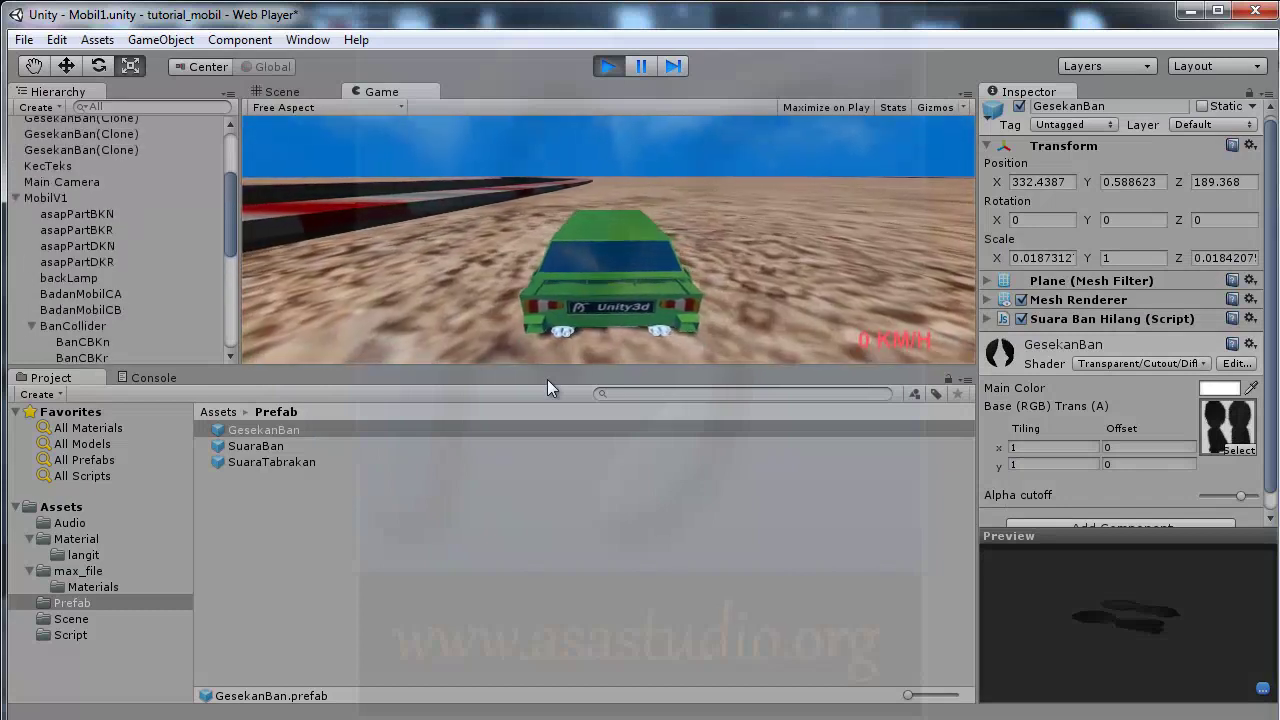
{"action": "key", "text": "Down"}
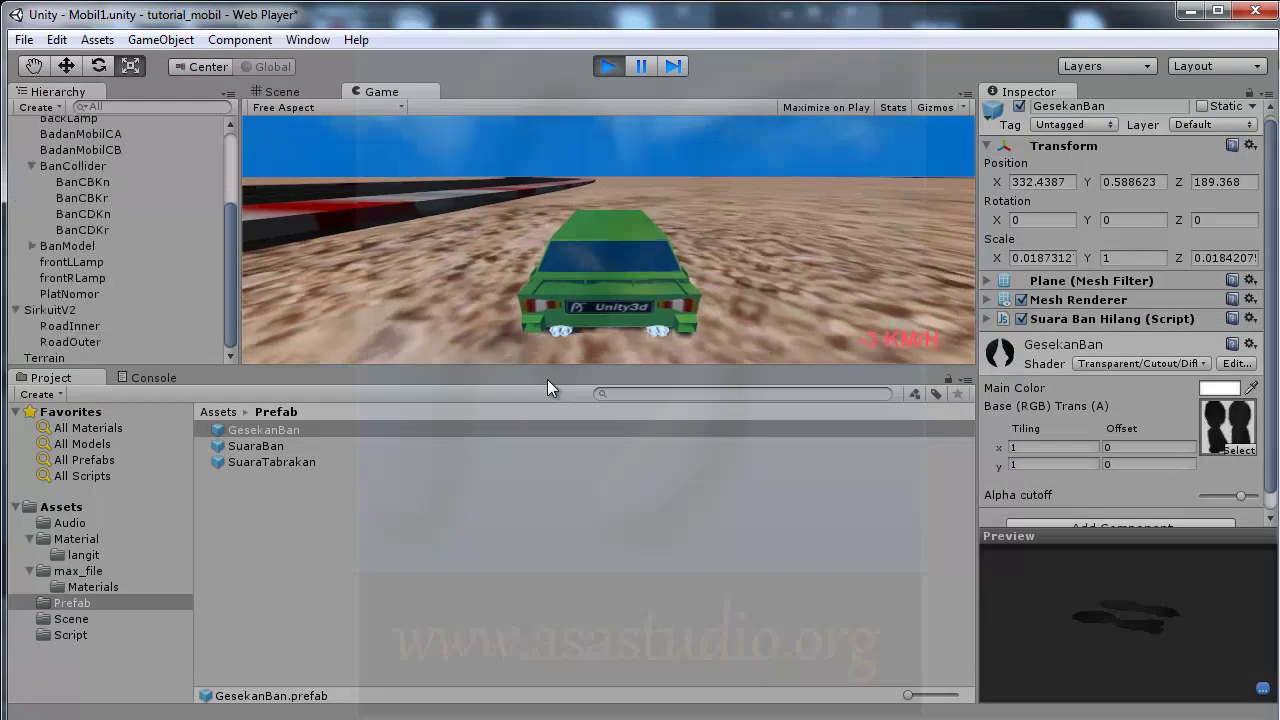
{"action": "key", "text": "Up"}
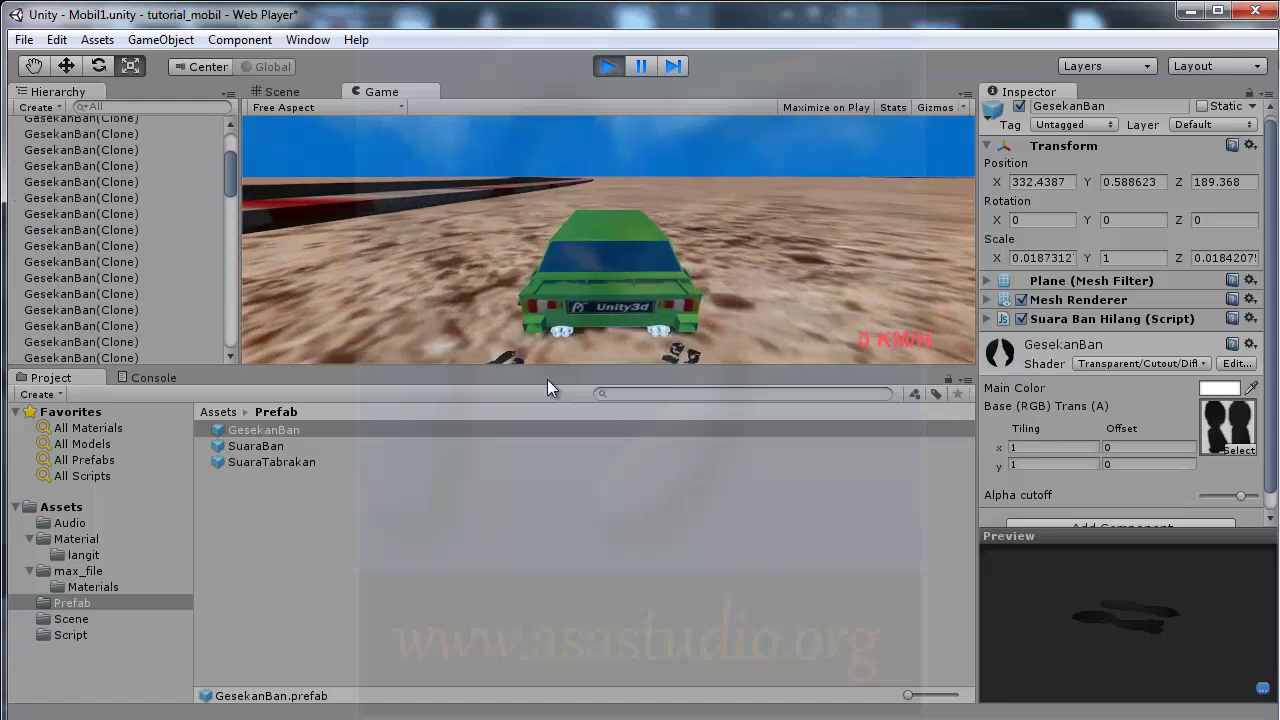
{"action": "left_click", "coordinate": [610, 66]}
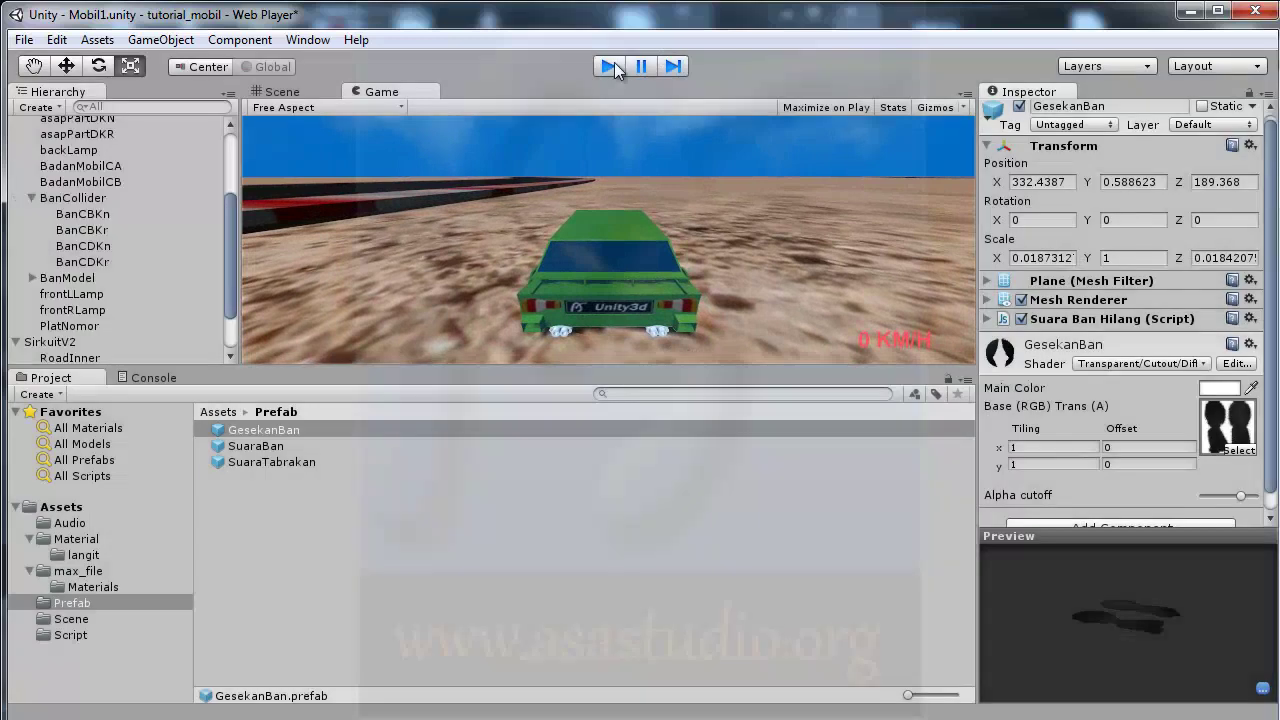
{"action": "key", "text": "alt+Tab"}
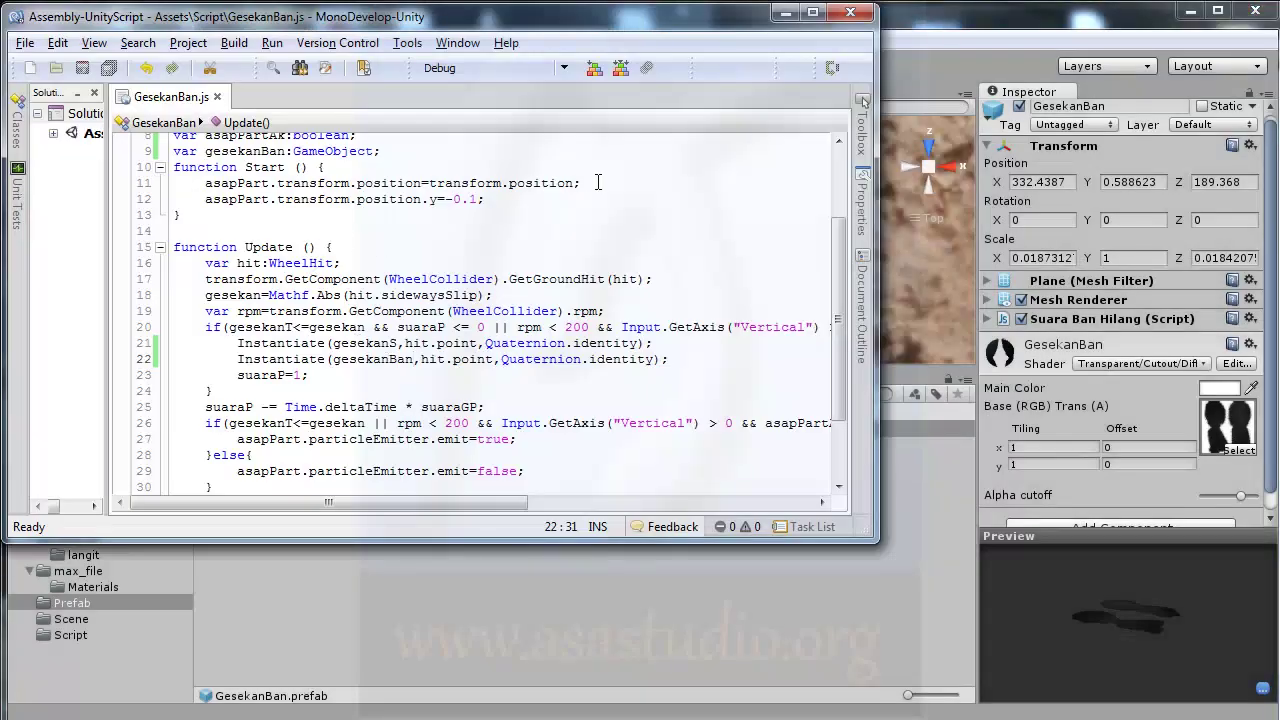
- Copy the two asapPart positioning lines in Start() and paste them after line 12
{"action": "left_click_drag", "start_coordinate": [598, 182], "coordinate": [397, 183]}
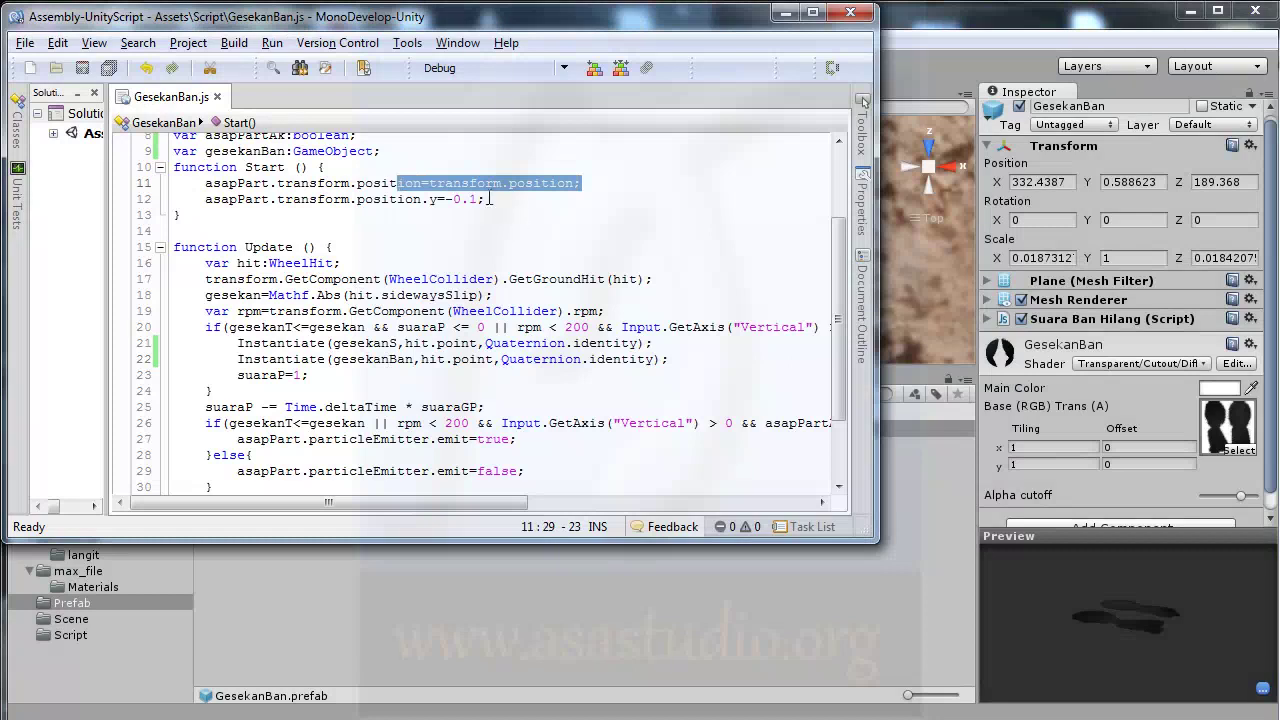
{"action": "left_click_drag", "start_coordinate": [490, 199], "coordinate": [206, 186]}
{"action": "key", "text": "ctrl+c"}
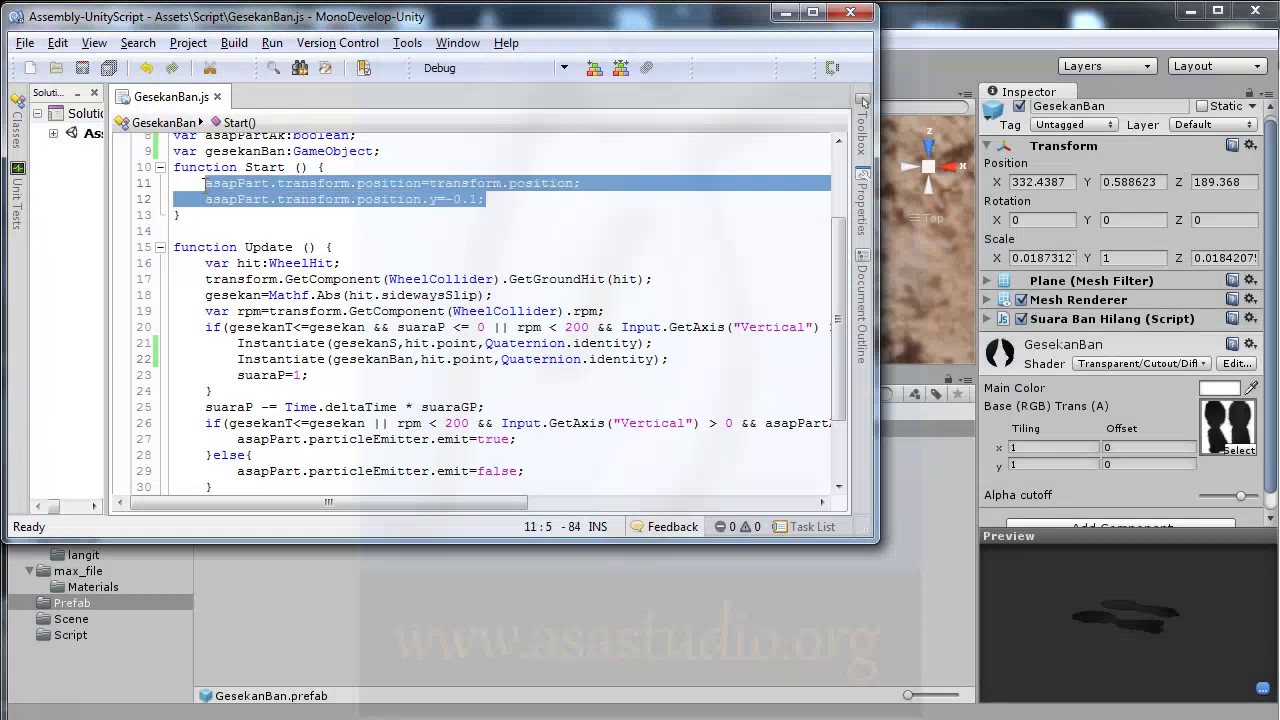
{"action": "left_click", "coordinate": [510, 200]}
{"action": "key", "text": "Return"}
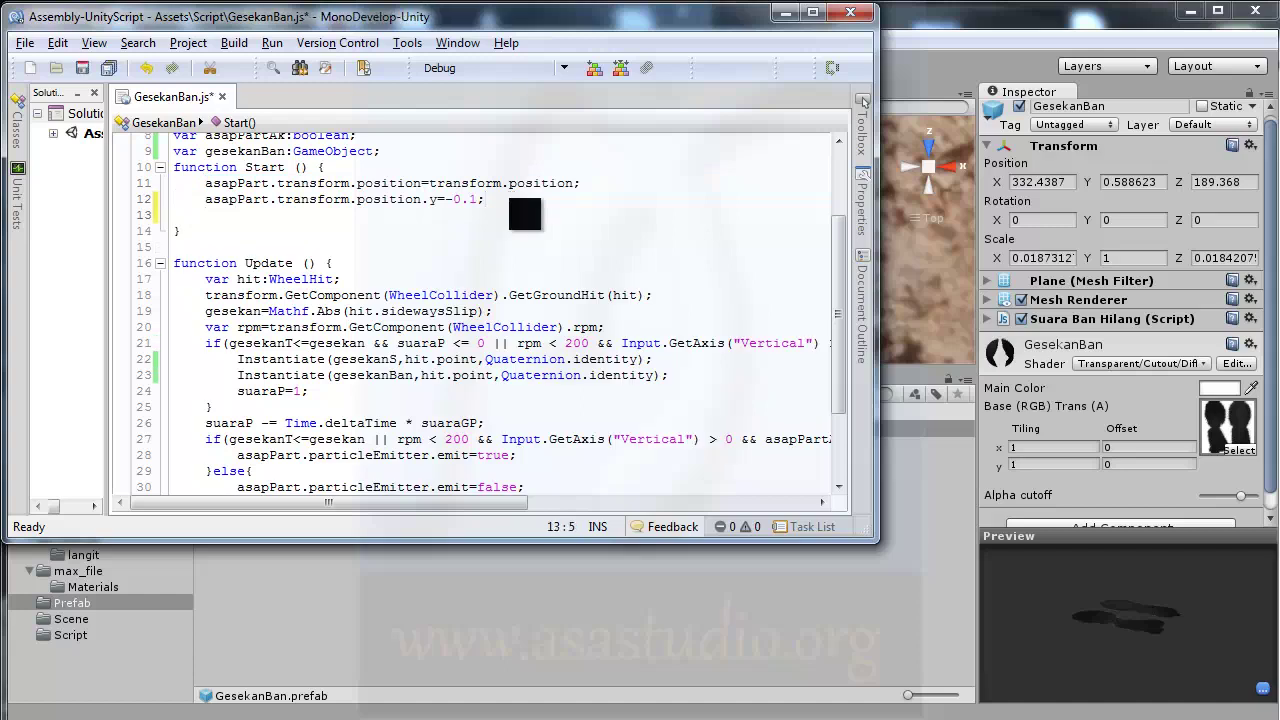
{"action": "key", "text": "ctrl+v"}
- Replace asapPart with gesekanBan on the pasted lines 13 and 14
{"action": "left_click_drag", "start_coordinate": [271, 216], "coordinate": [205, 218]}
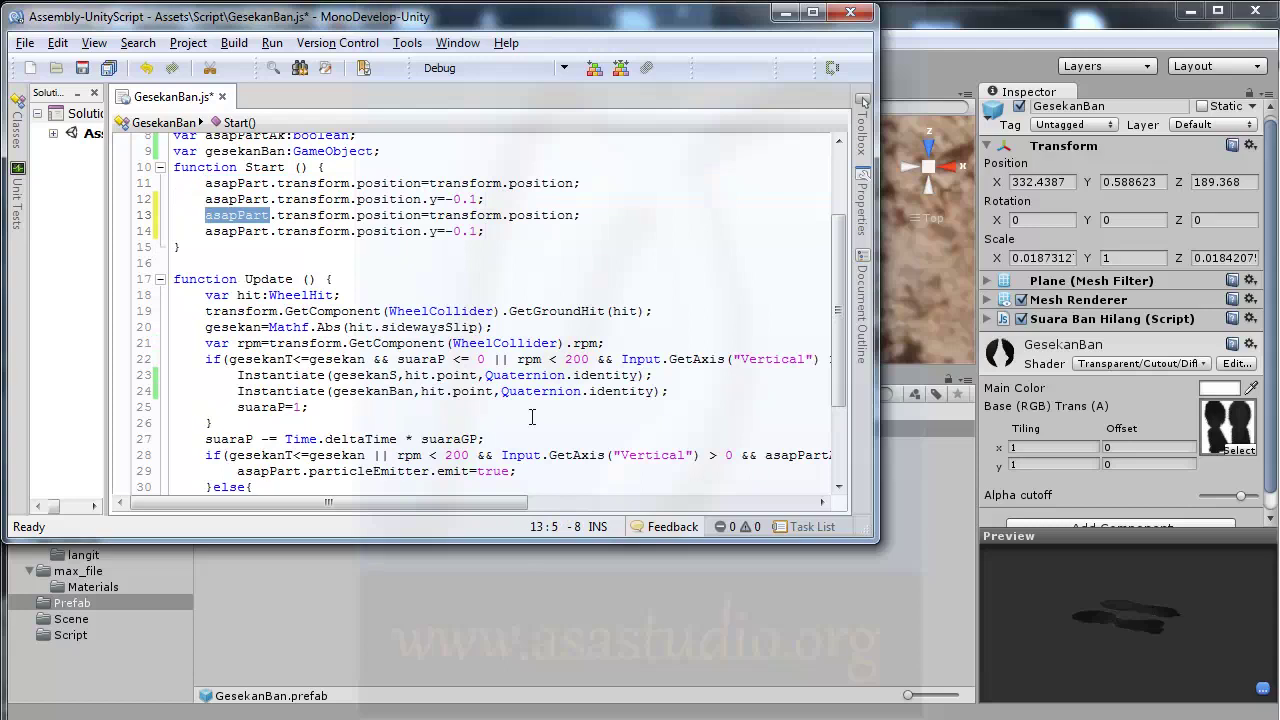
{"action": "double_click", "coordinate": [355, 391]}
{"action": "key", "text": "ctrl+c"}
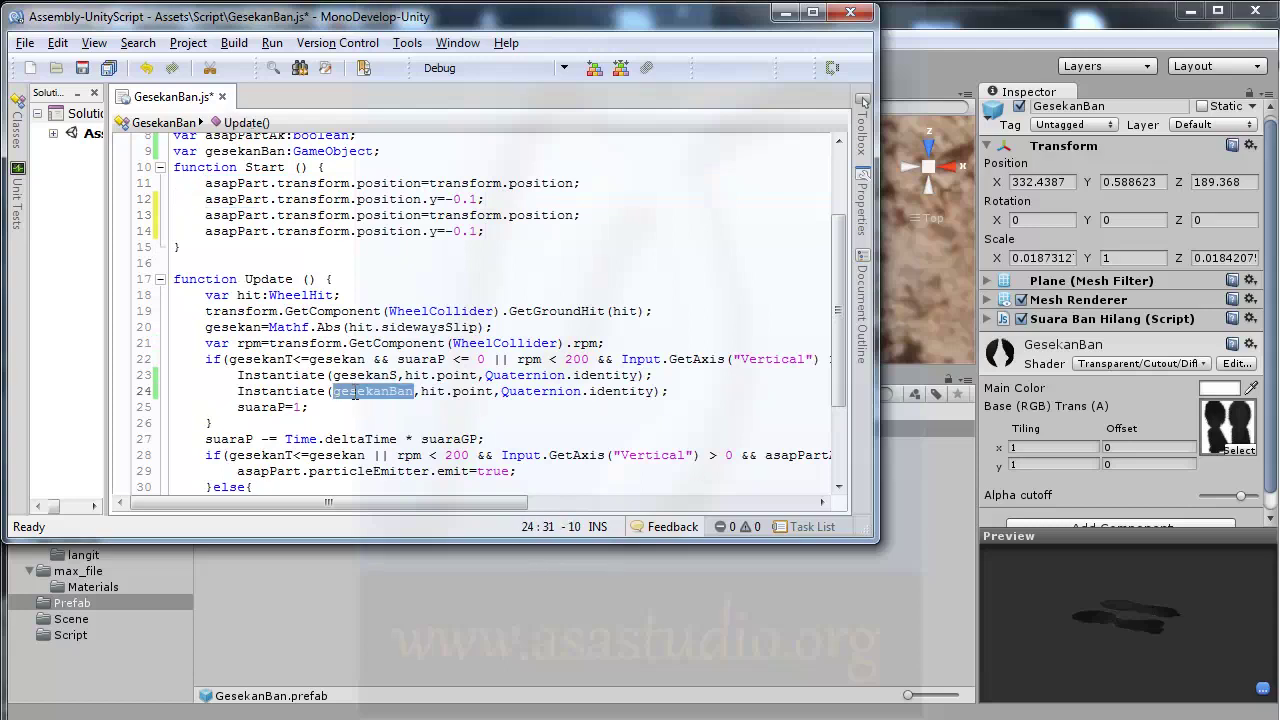
{"action": "double_click", "coordinate": [245, 230]}
{"action": "key", "text": "ctrl+v"}
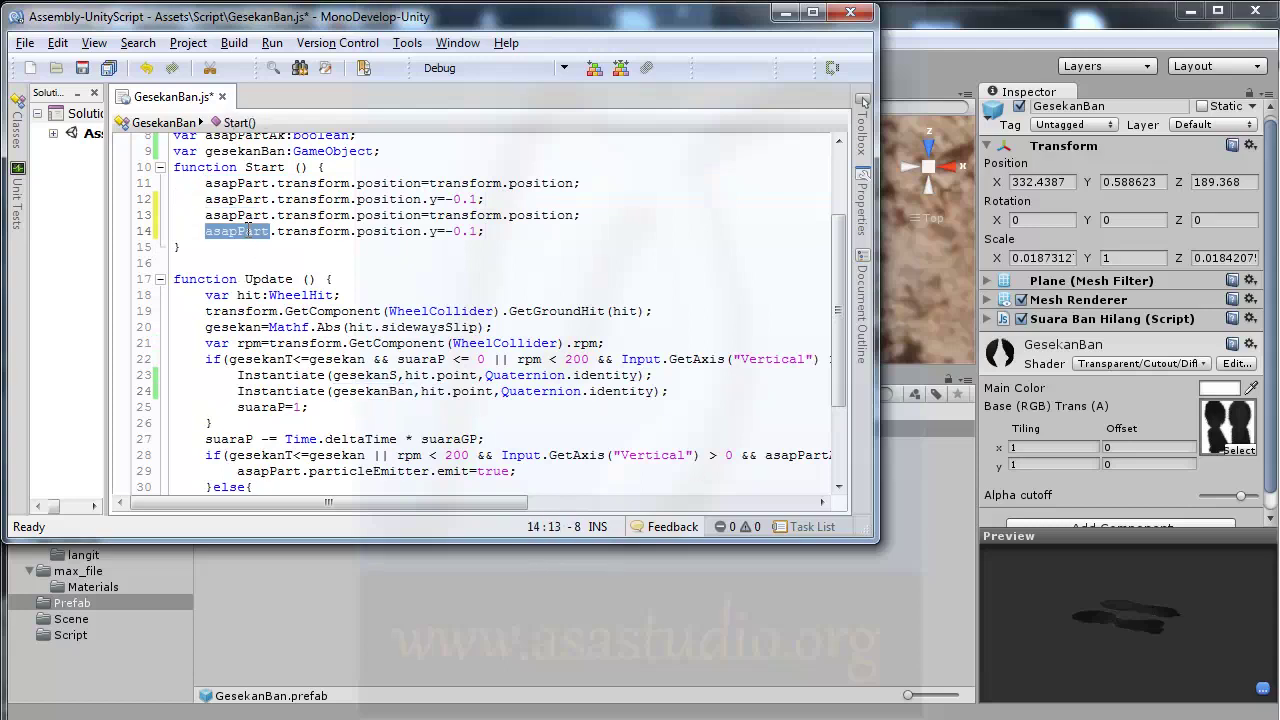
{"action": "double_click", "coordinate": [245, 216]}
{"action": "key", "text": "ctrl+v"}
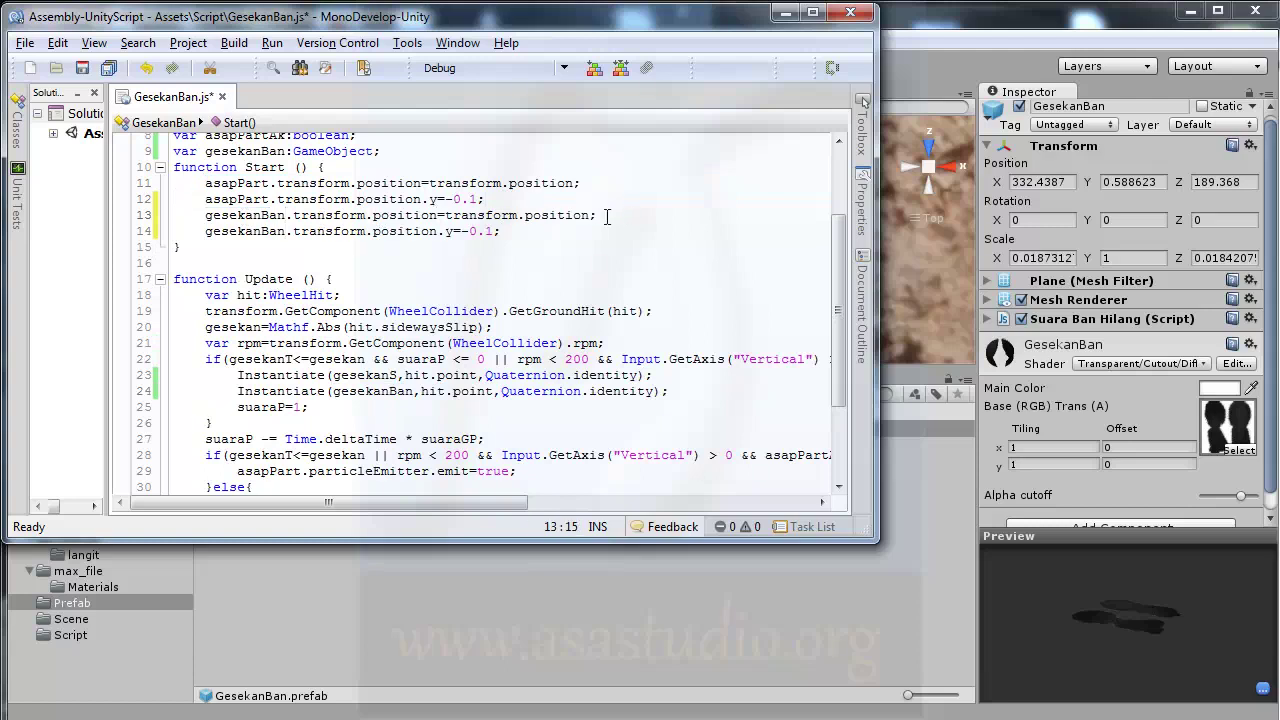
- Duplicate line 13 and change its position references to rotation
{"action": "key", "text": "shift+Up"}
{"action": "key", "text": "ctrl+c"}
{"action": "key", "text": "Right"}
{"action": "key", "text": "ctrl+v"}
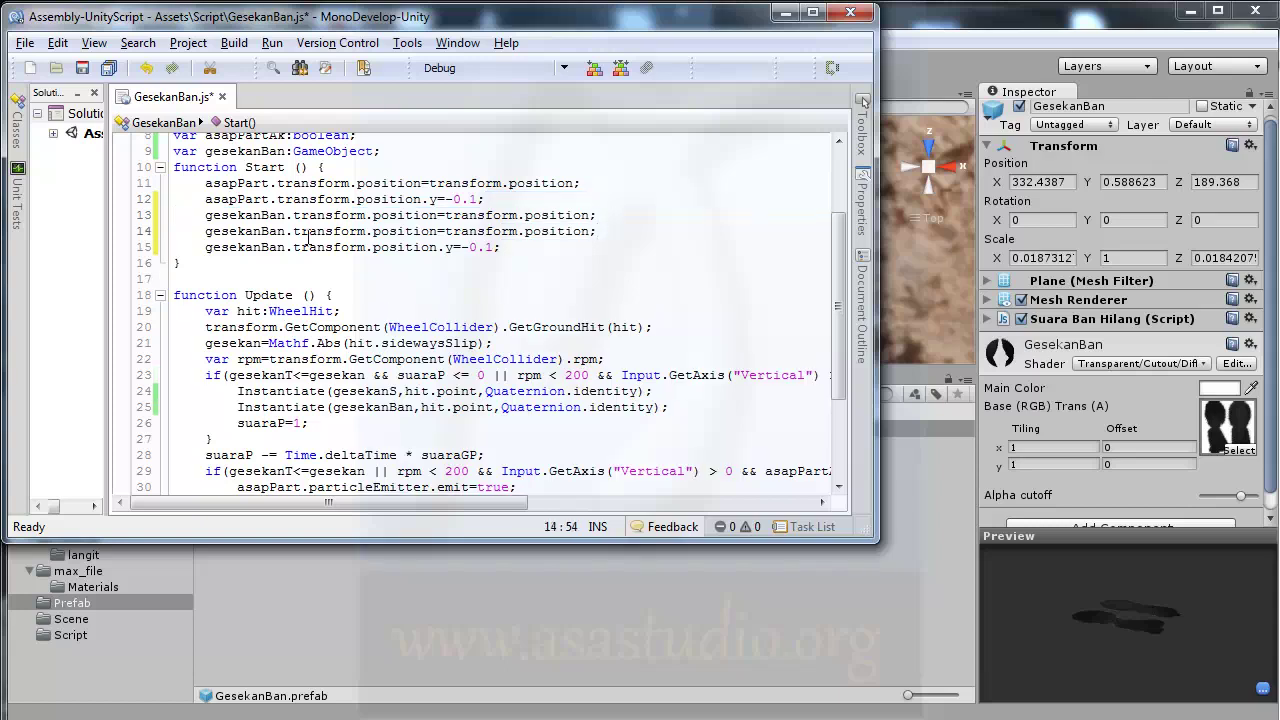
{"action": "left_click_drag", "start_coordinate": [375, 232], "coordinate": [406, 232]}
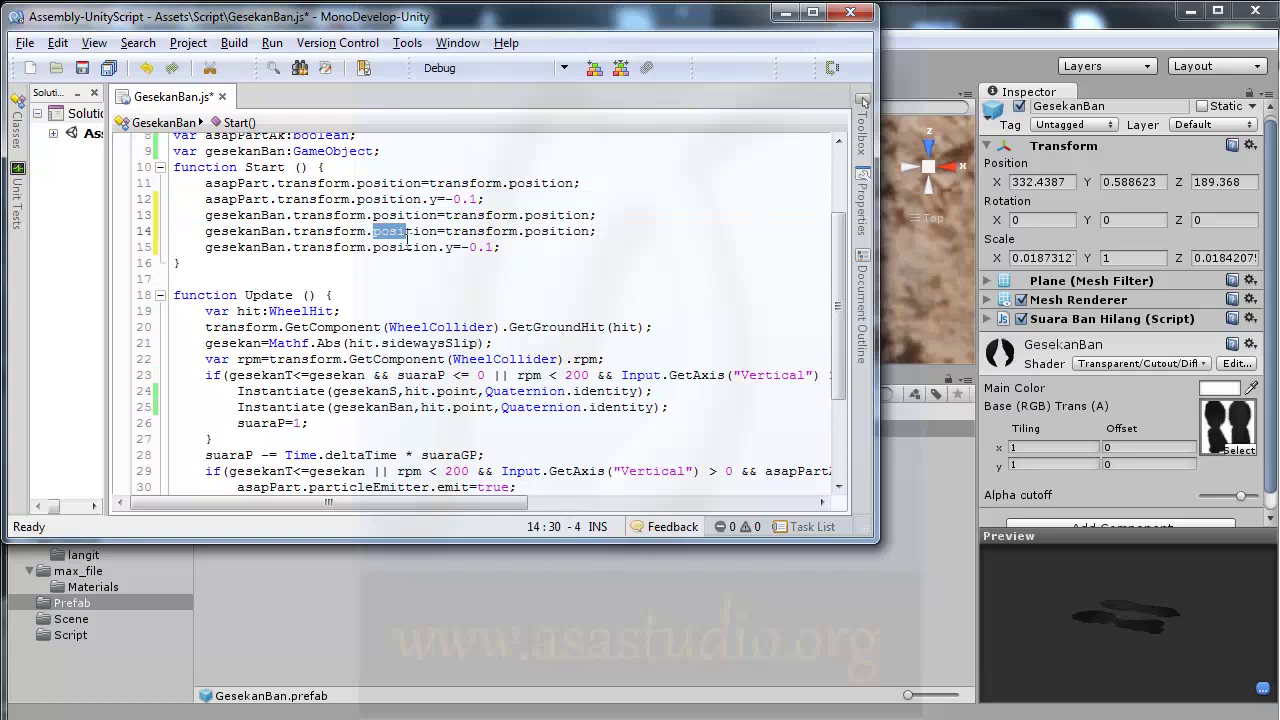
{"action": "type", "text": "rota"}
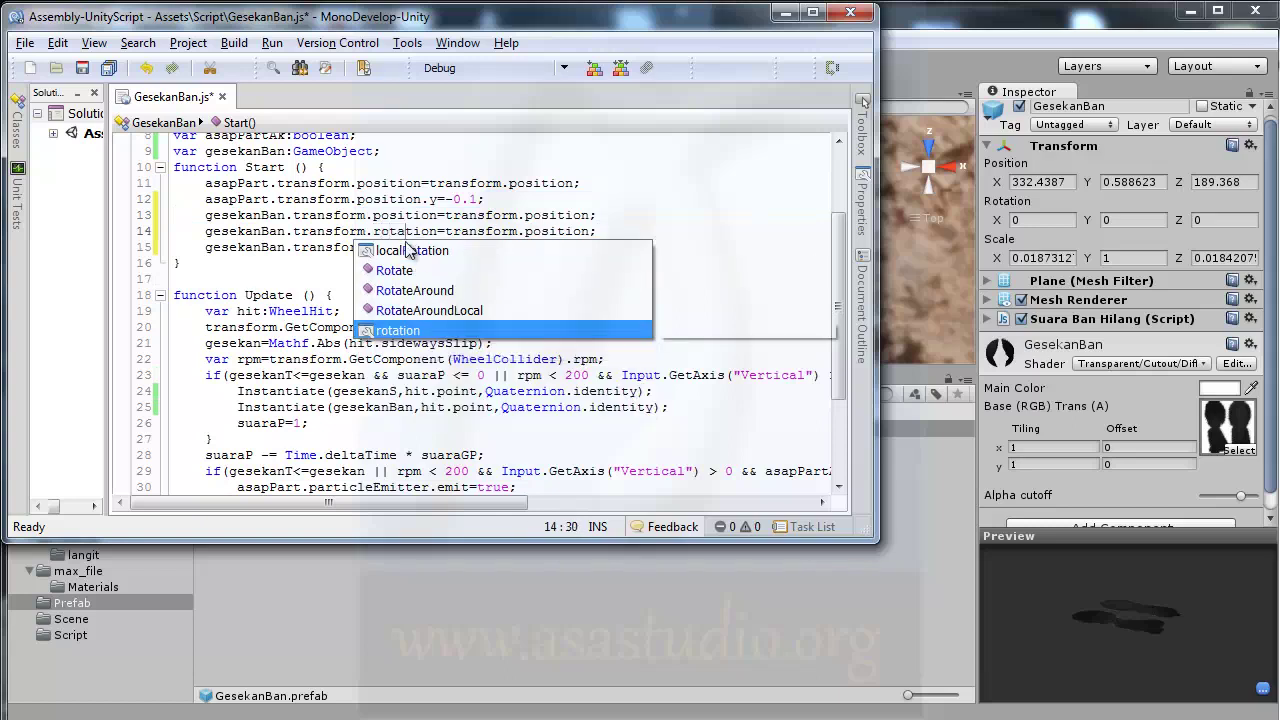
{"action": "key", "text": "Escape"}
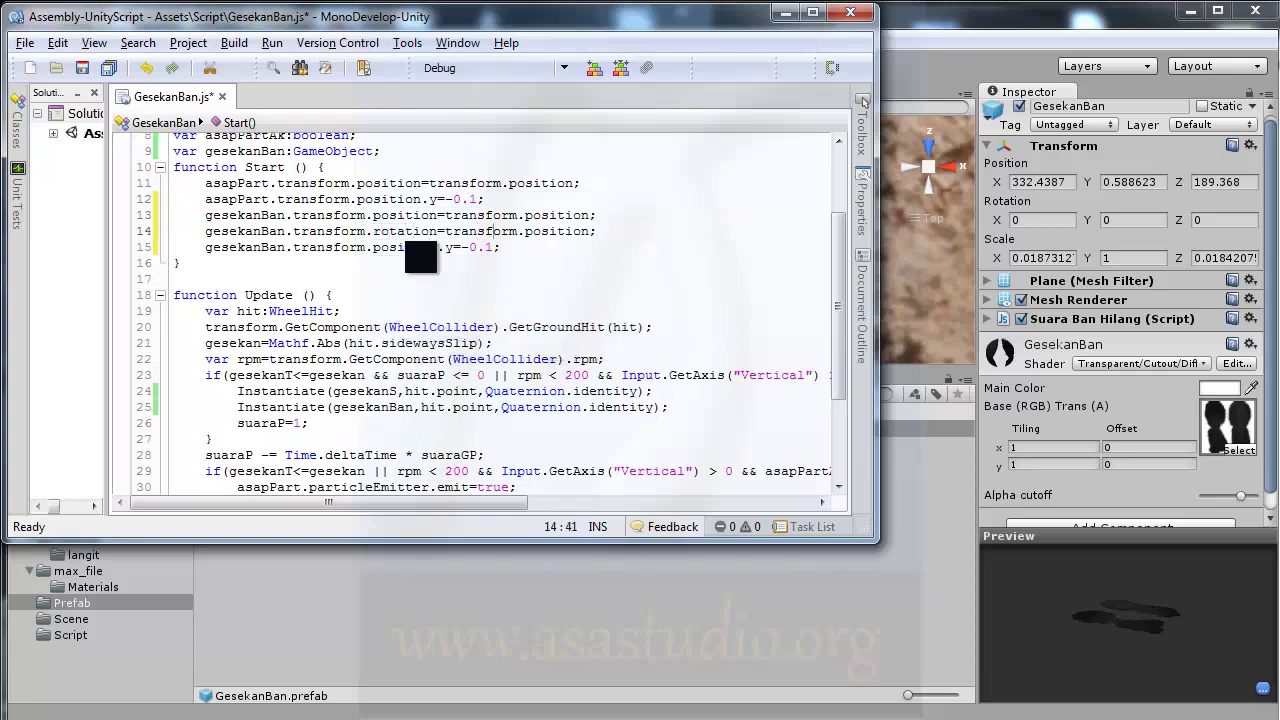
{"action": "key", "text": "shift+Right"}
{"action": "key", "text": "shift+Right"}
{"action": "key", "text": "shift+Right"}
{"action": "key", "text": "shift+Right"}
{"action": "type", "text": "rota"}
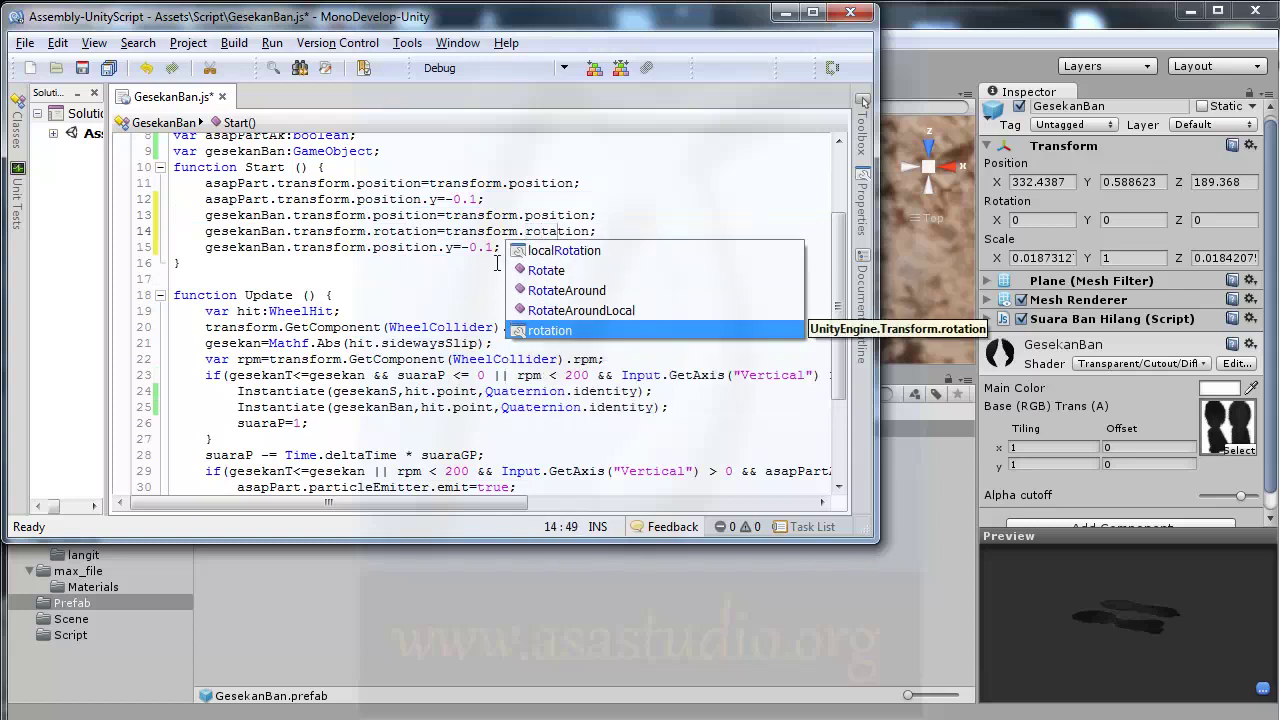
- Change the height value from -0.1 to 0.1 and save the script
{"action": "left_click", "coordinate": [486, 251]}
{"action": "left_click_drag", "start_coordinate": [461, 251], "coordinate": [494, 247]}
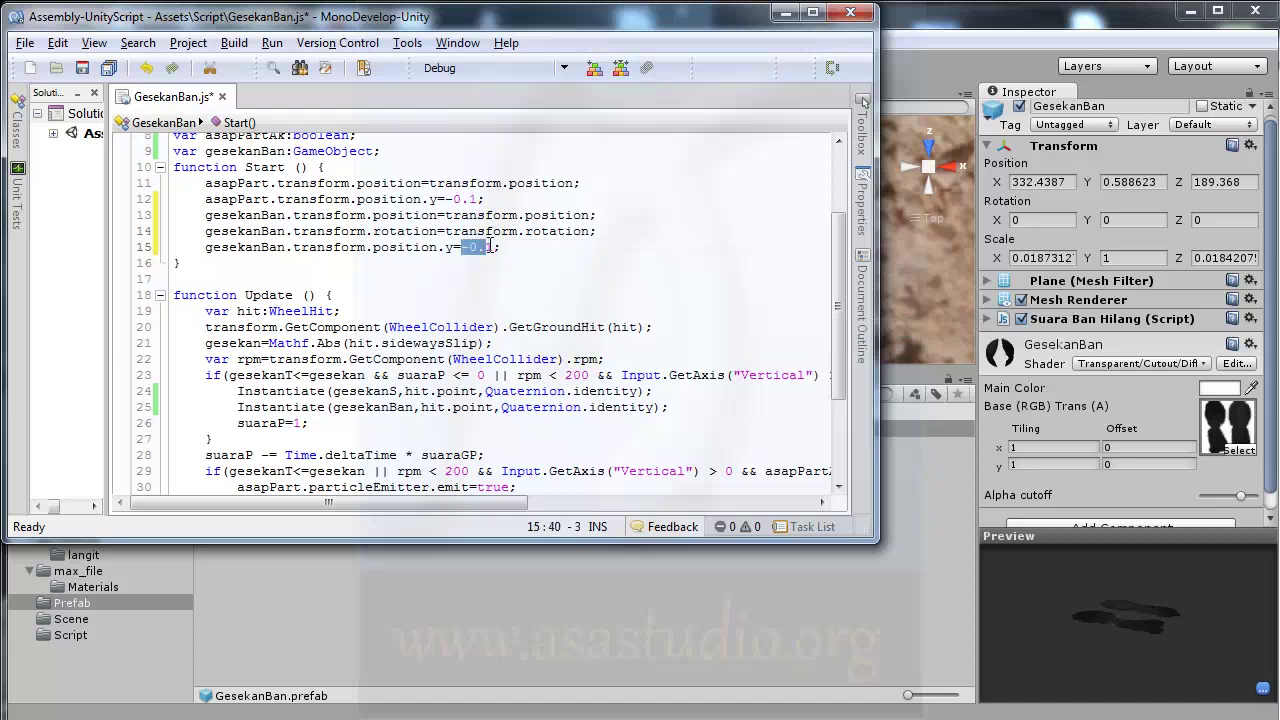
{"action": "left_click", "coordinate": [463, 252]}
{"action": "key", "text": "Delete"}
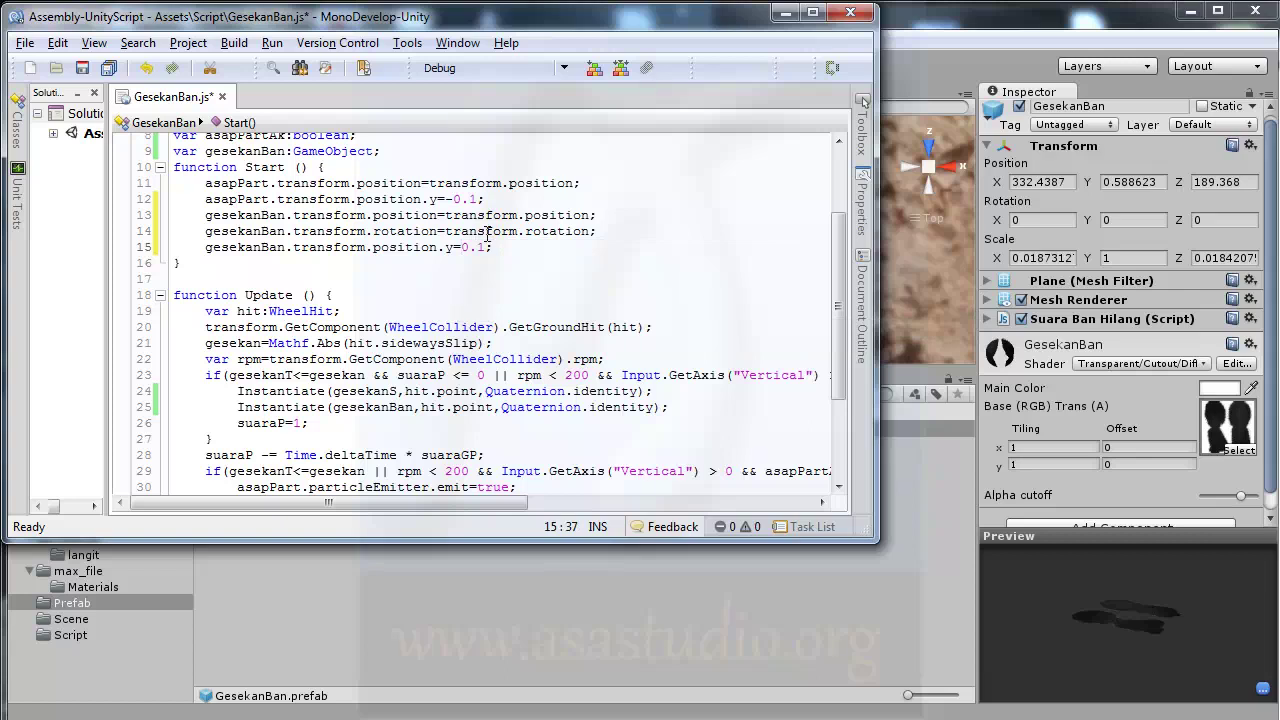
{"action": "left_click", "coordinate": [107, 67]}
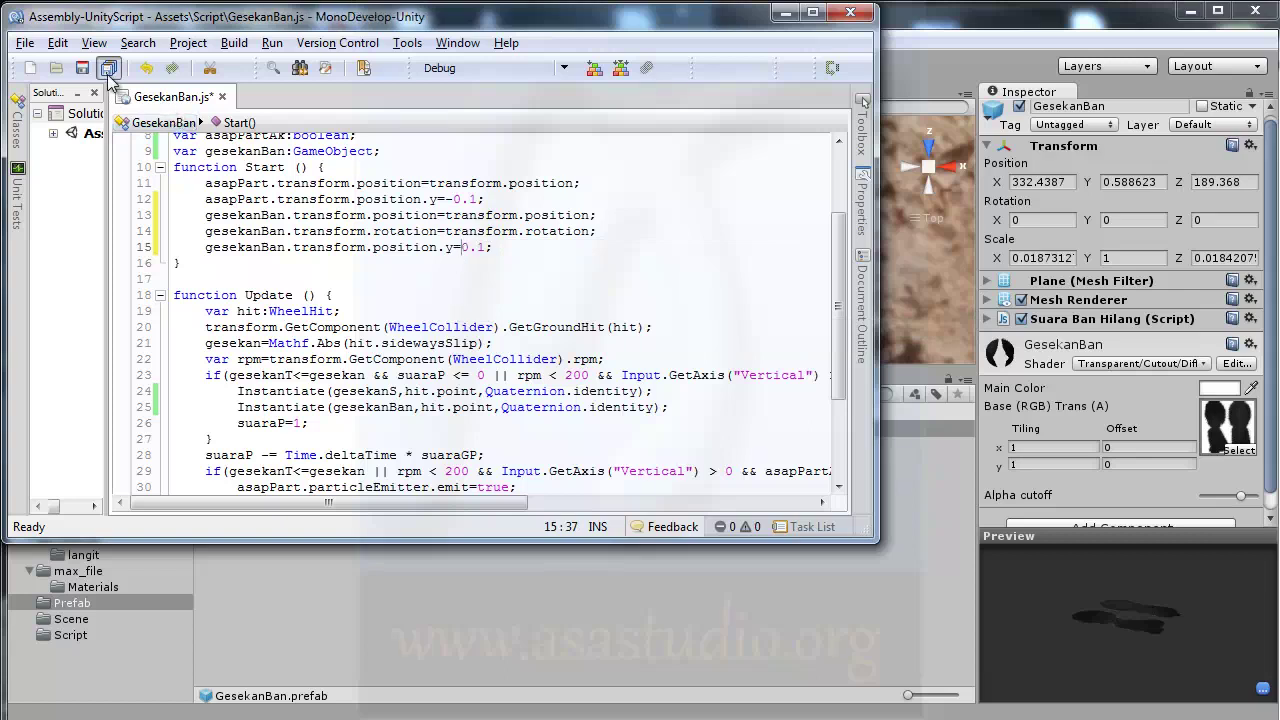
{"action": "left_click", "coordinate": [939, 32]}
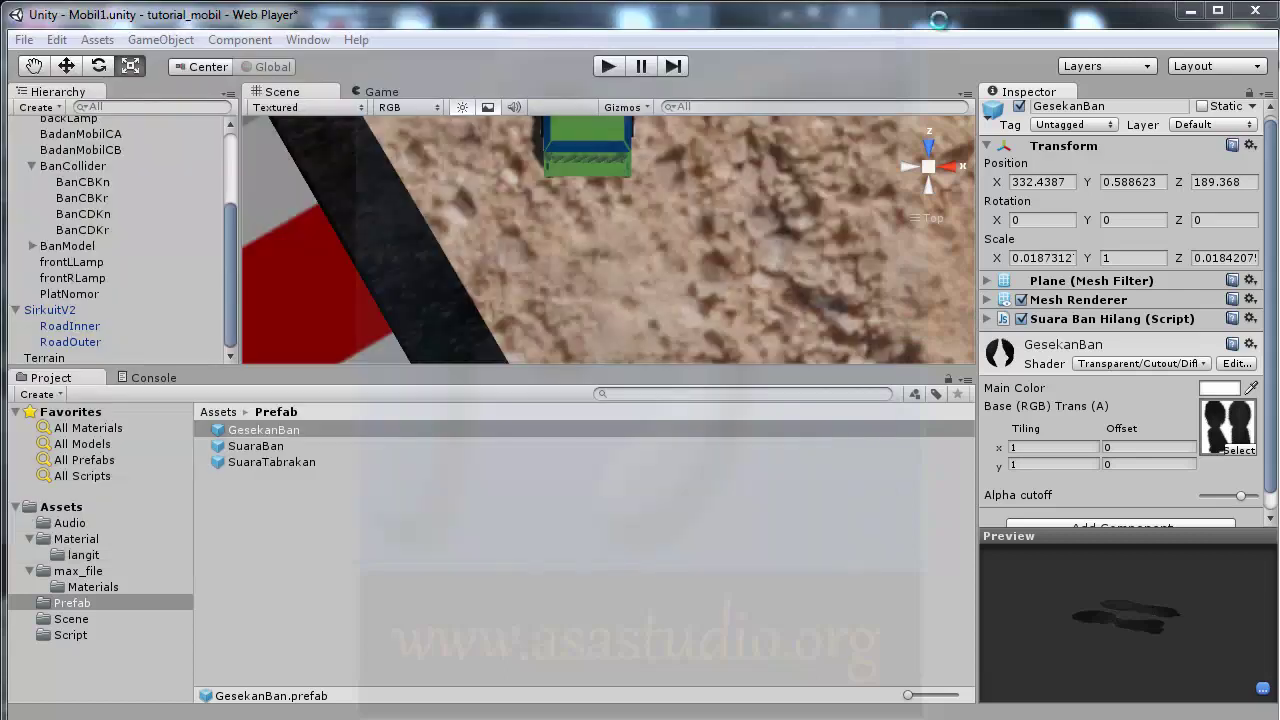
- Run the game and drive the car forward and right to watch skid marks spawn
{"action": "left_click", "coordinate": [608, 62]}
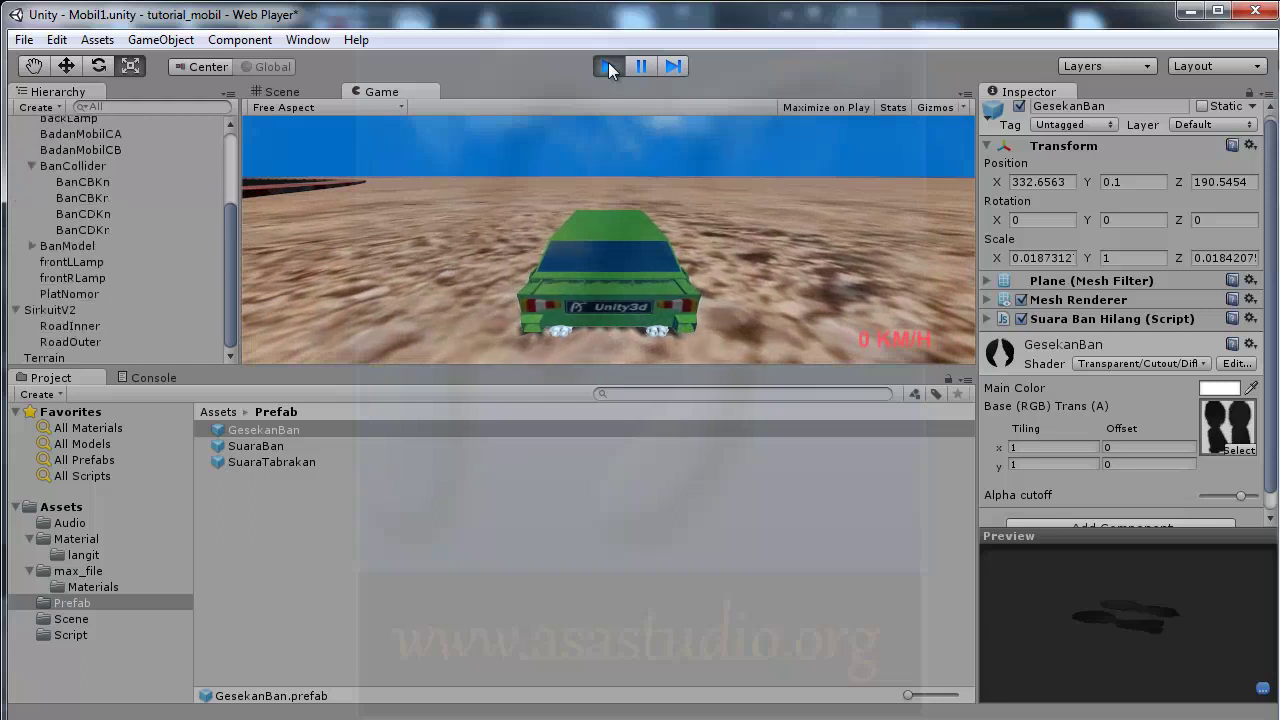
{"action": "key", "text": "Up"}
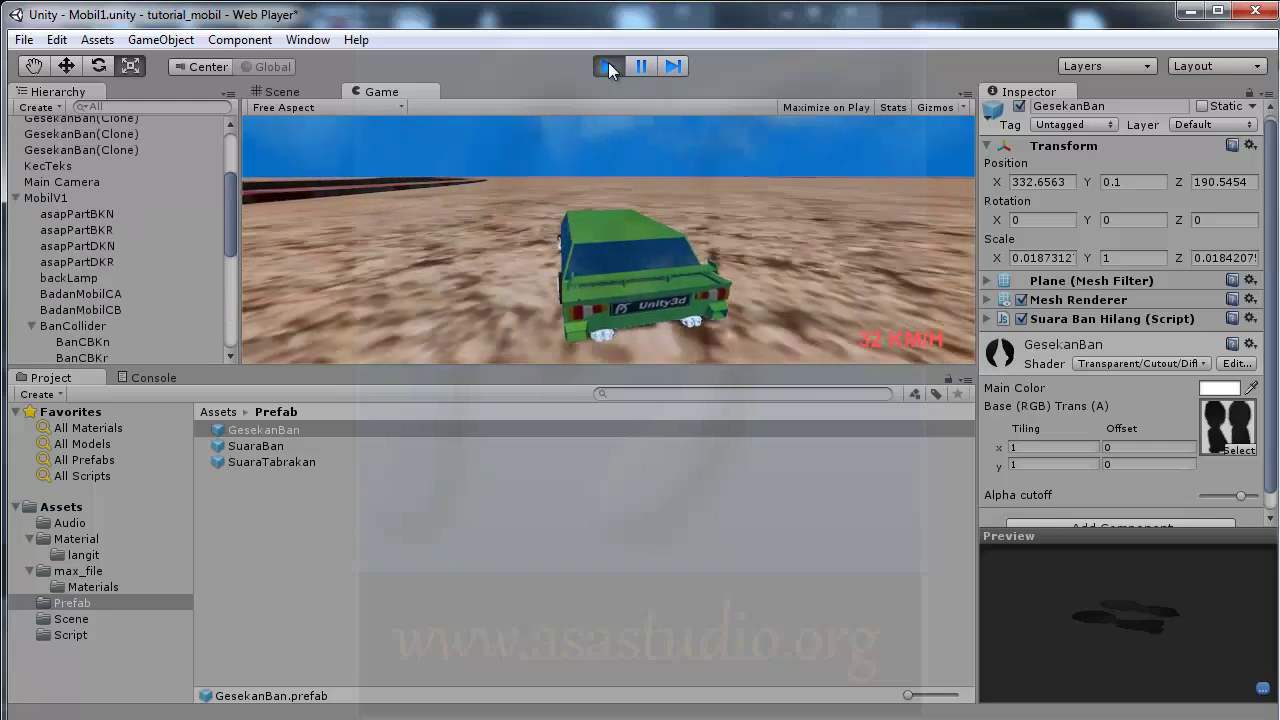